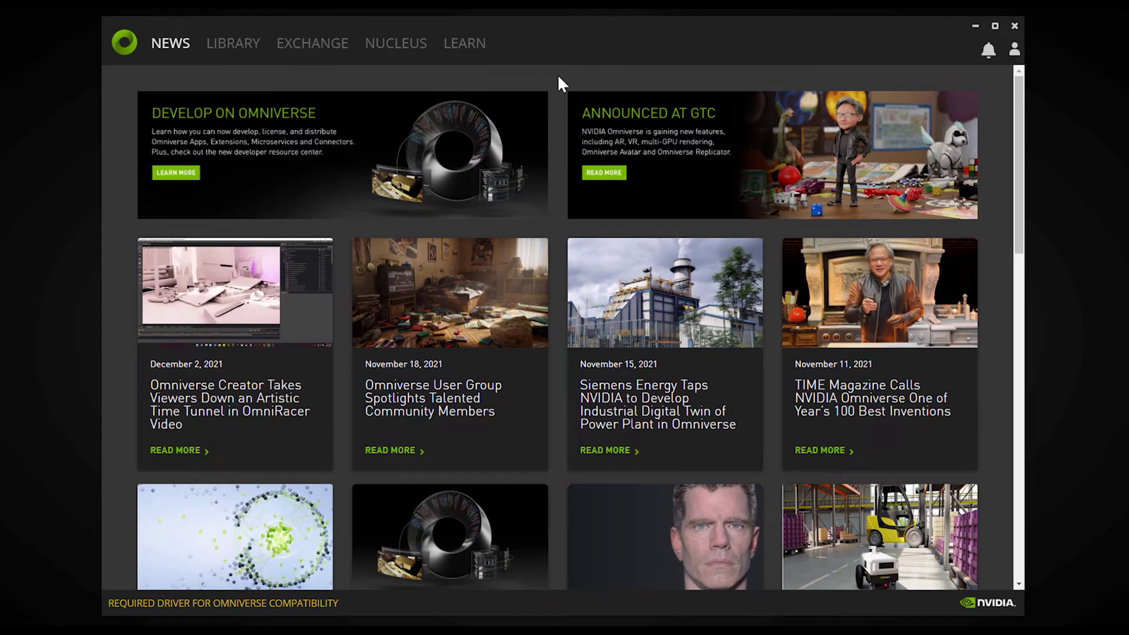
- View the Omniverse Create library page, then switch to the Exchange app catalogue
click(235, 44)
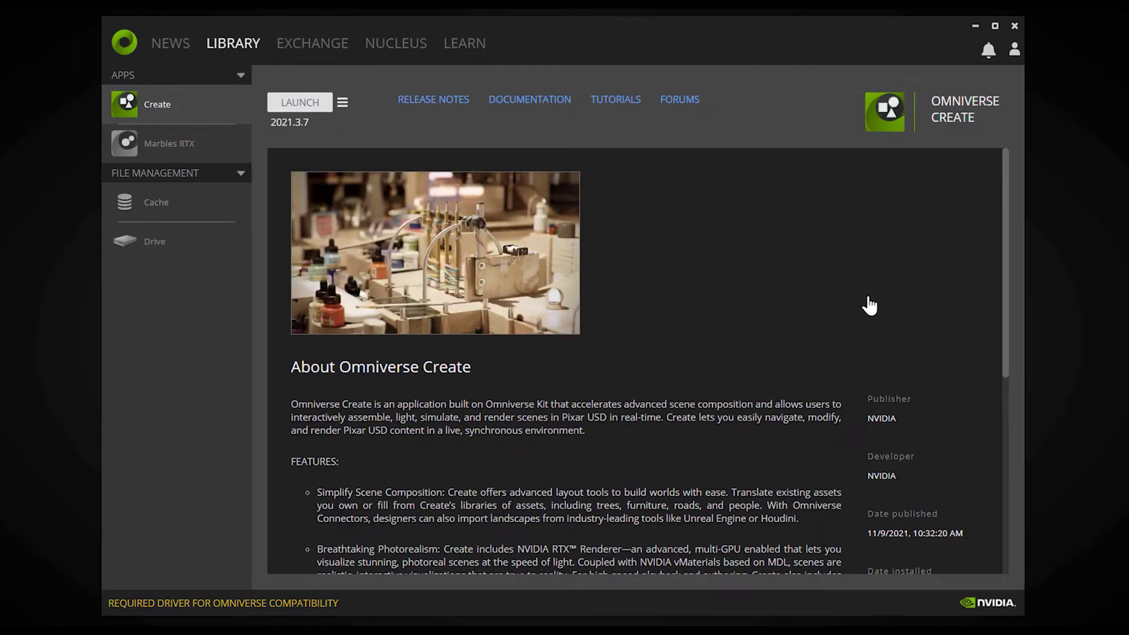
drag(1006, 196, 1007, 185)
mouse_move(1007, 188)
mouse_down()
mouse_move(1003, 217)
mouse_move(1005, 184)
mouse_up()
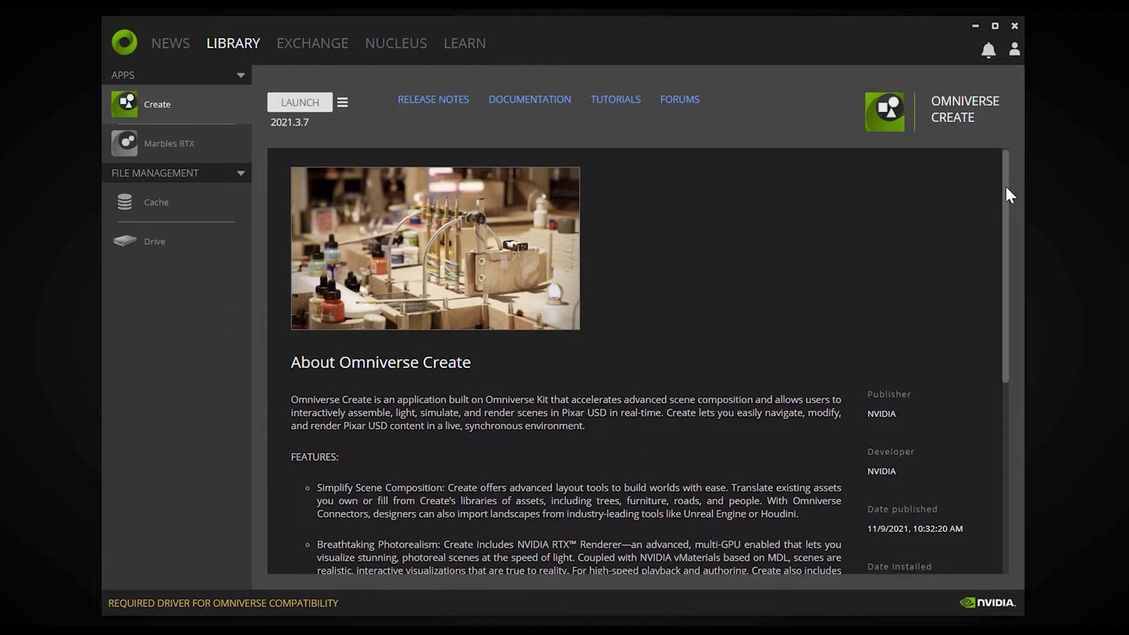
drag(1007, 186, 1007, 181)
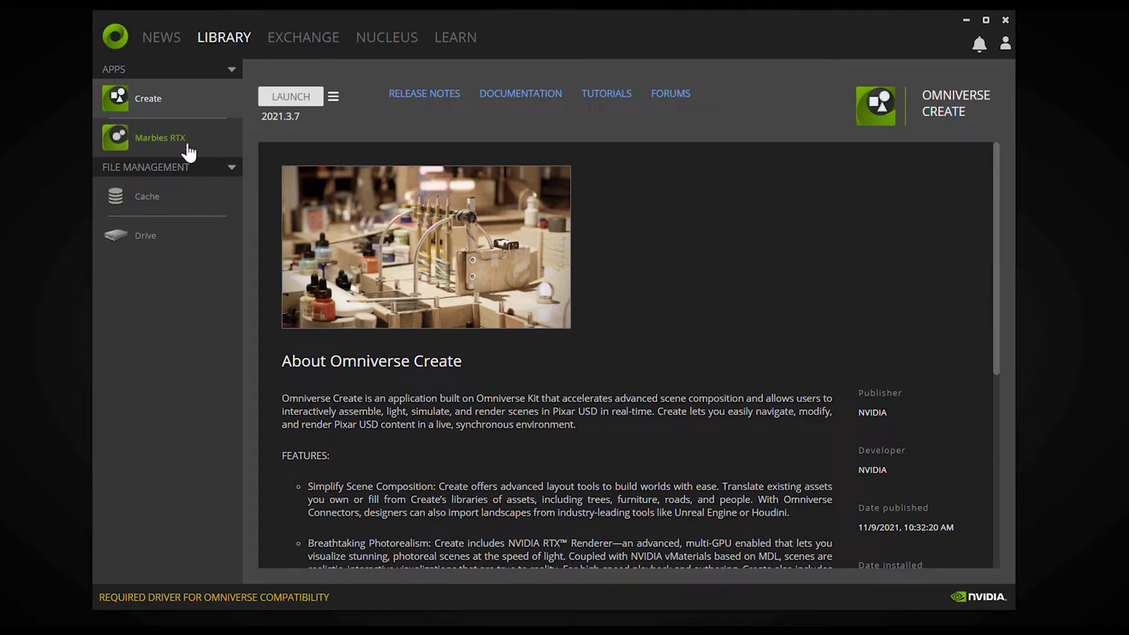
click(300, 44)
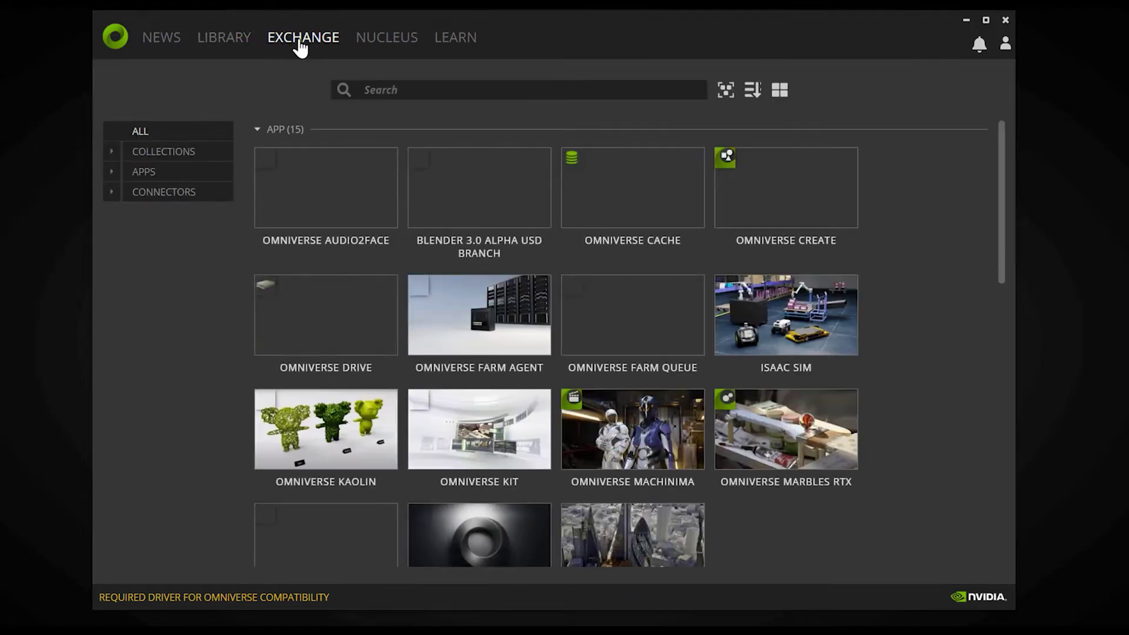
- Filter Exchange to apps, view localhost under Nucleus, then return to the Create library page
click(143, 174)
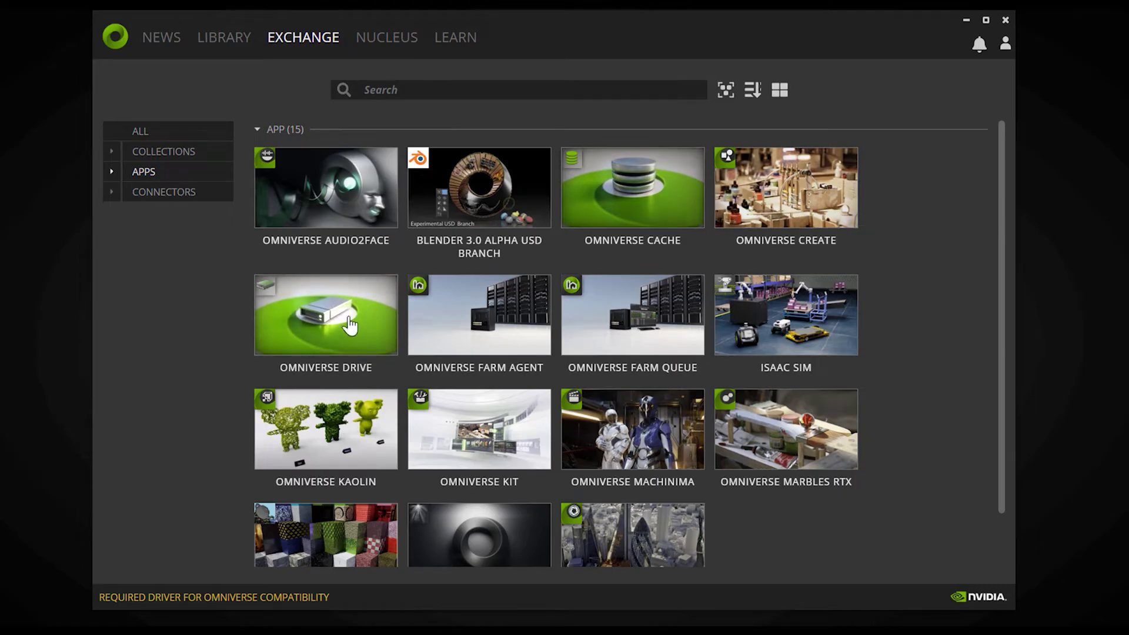
click(383, 49)
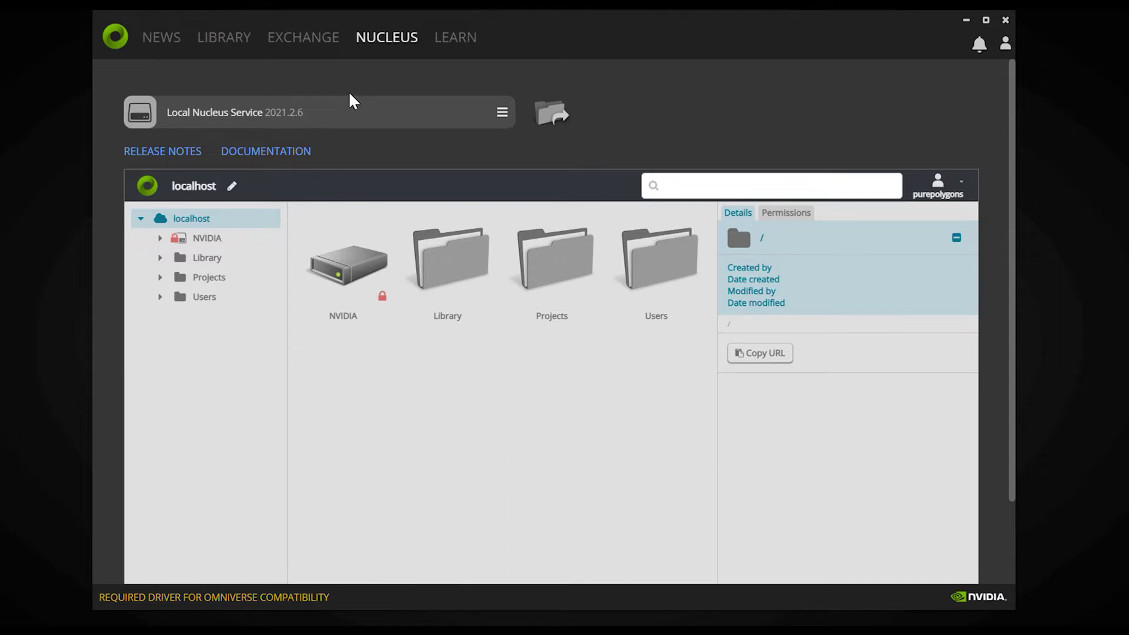
click(200, 231)
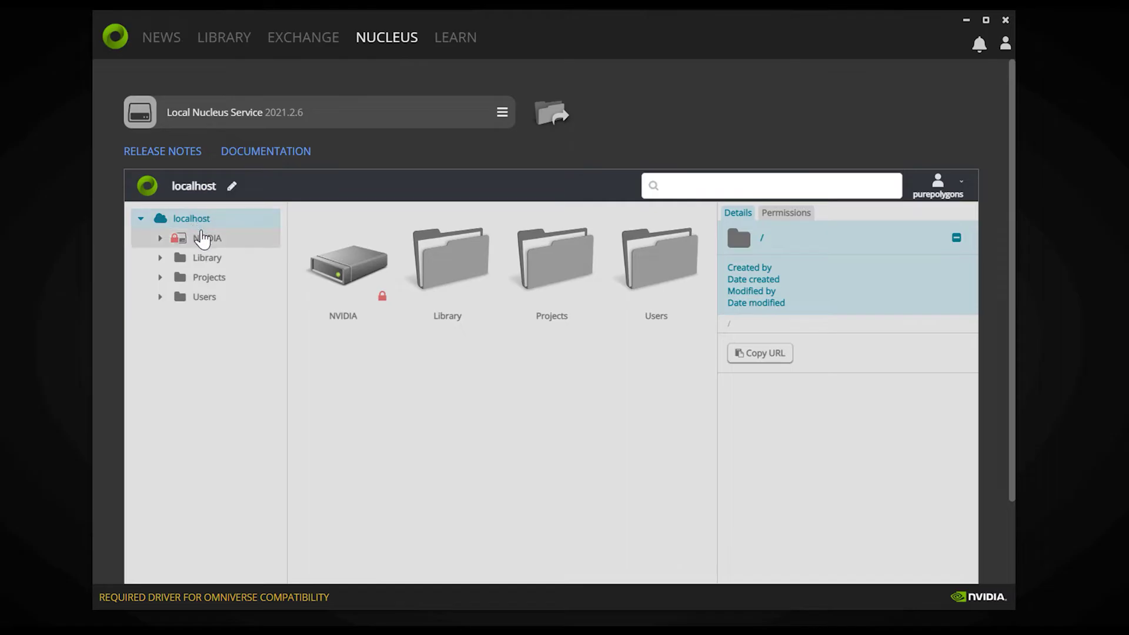
- Launch Omniverse Drive signed in to localhost:3009 as drive O, then go back to Create
click(224, 40)
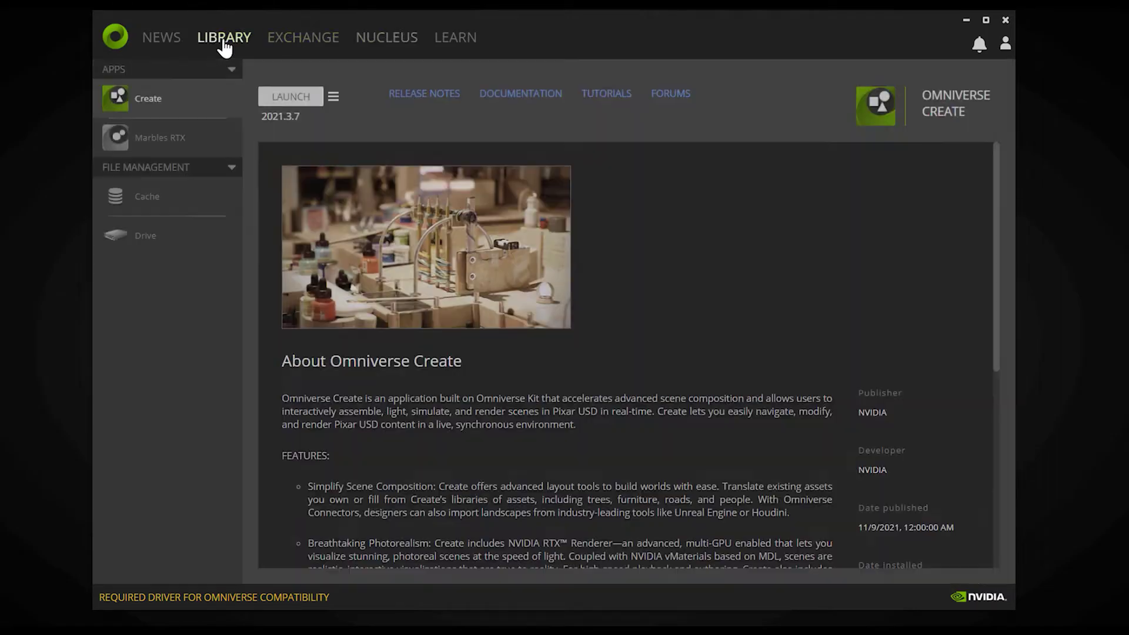
click(146, 236)
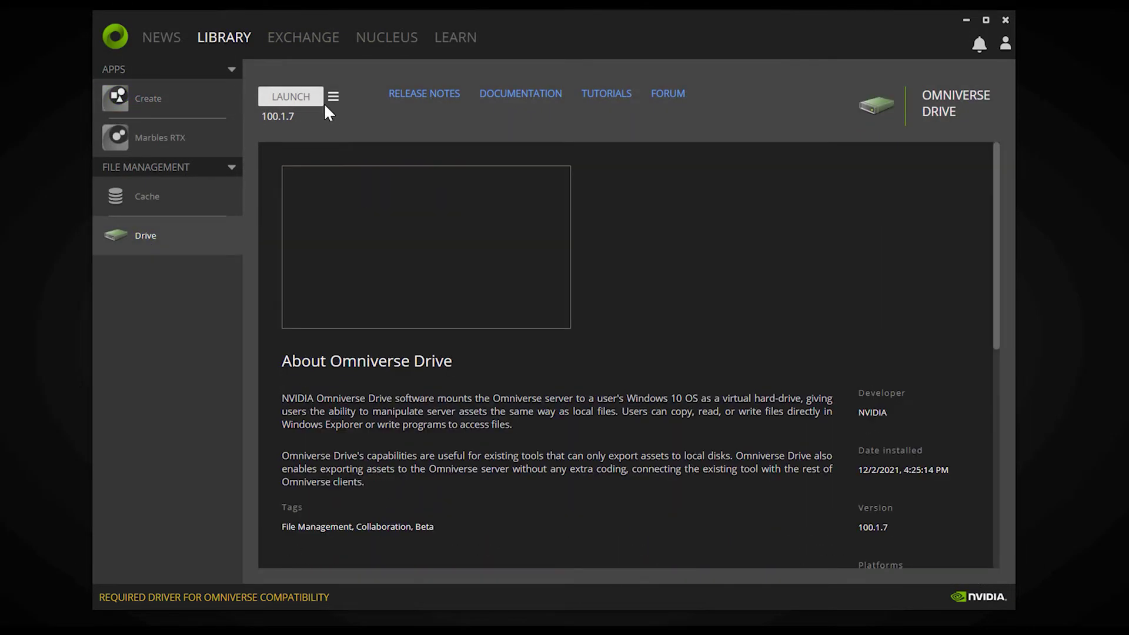
click(293, 101)
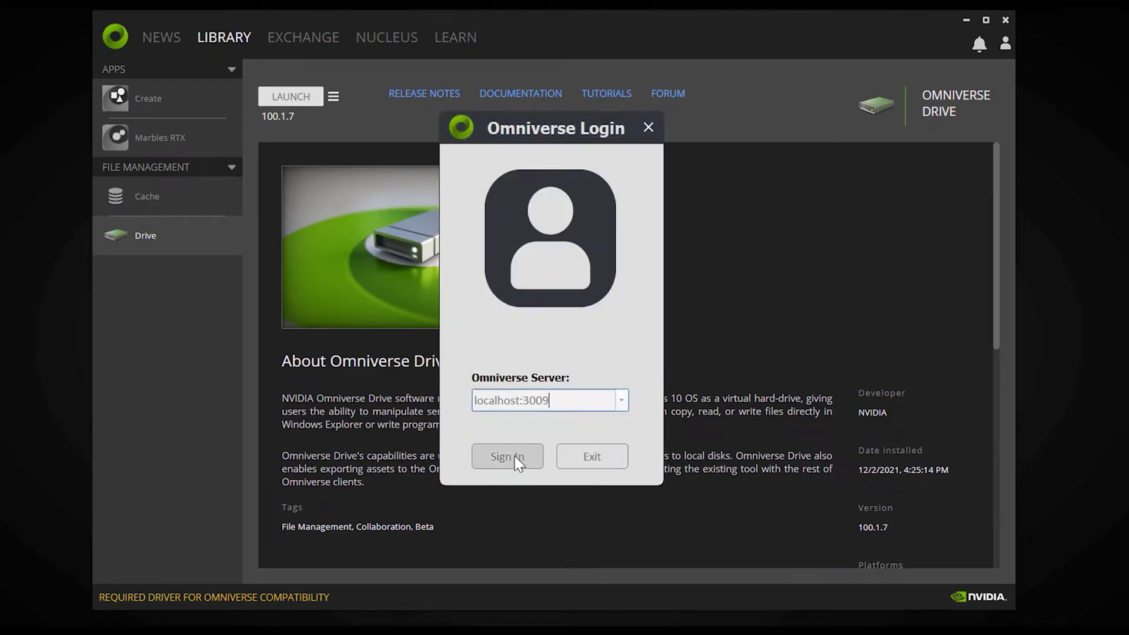
click(514, 459)
click(517, 453)
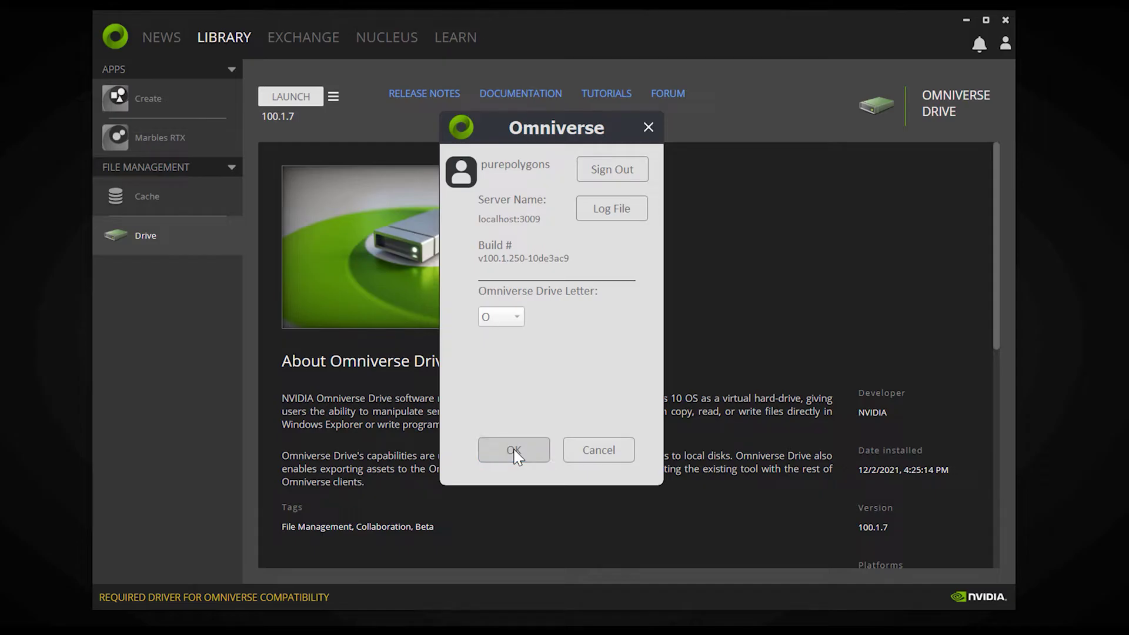
click(522, 448)
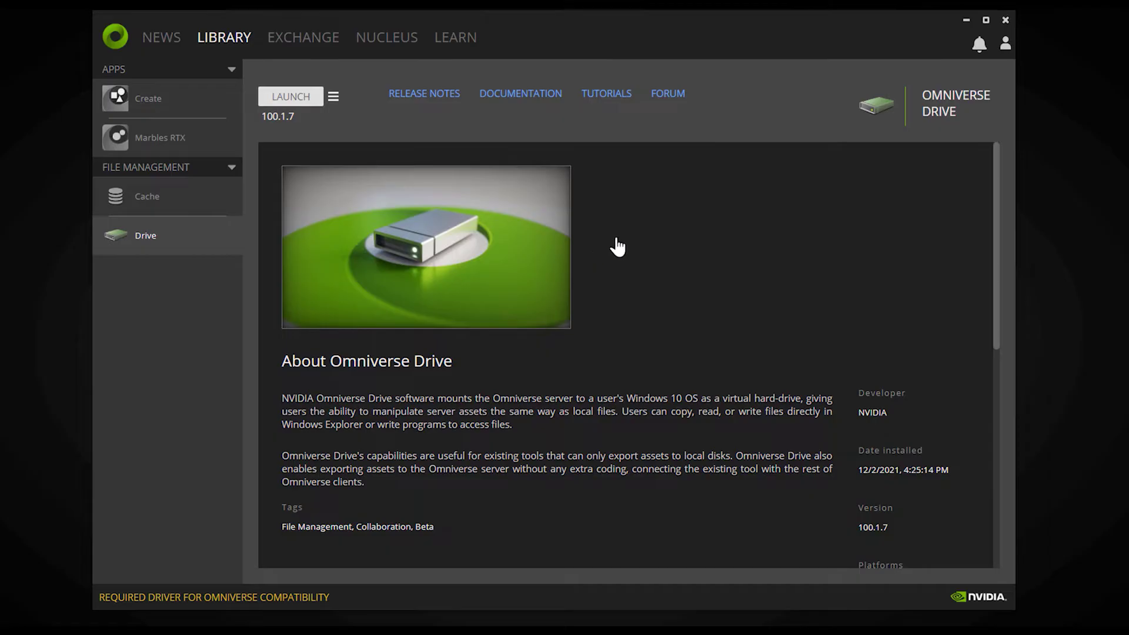
click(147, 107)
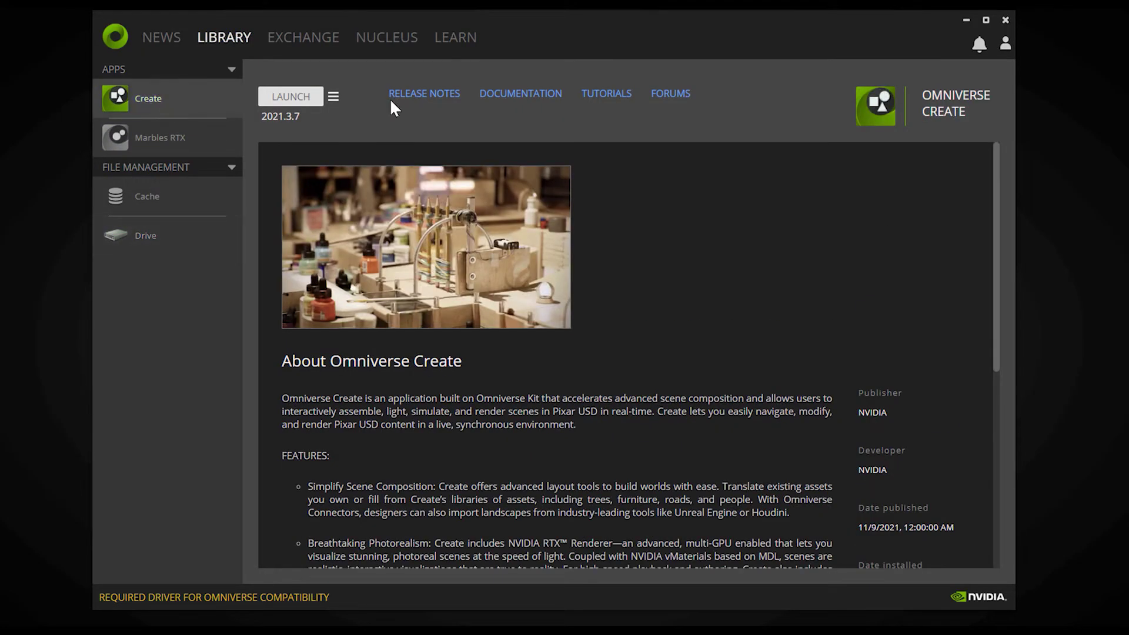
- Launch Omniverse Create and add a Plane mesh from Create > Mesh > Plane
click(296, 107)
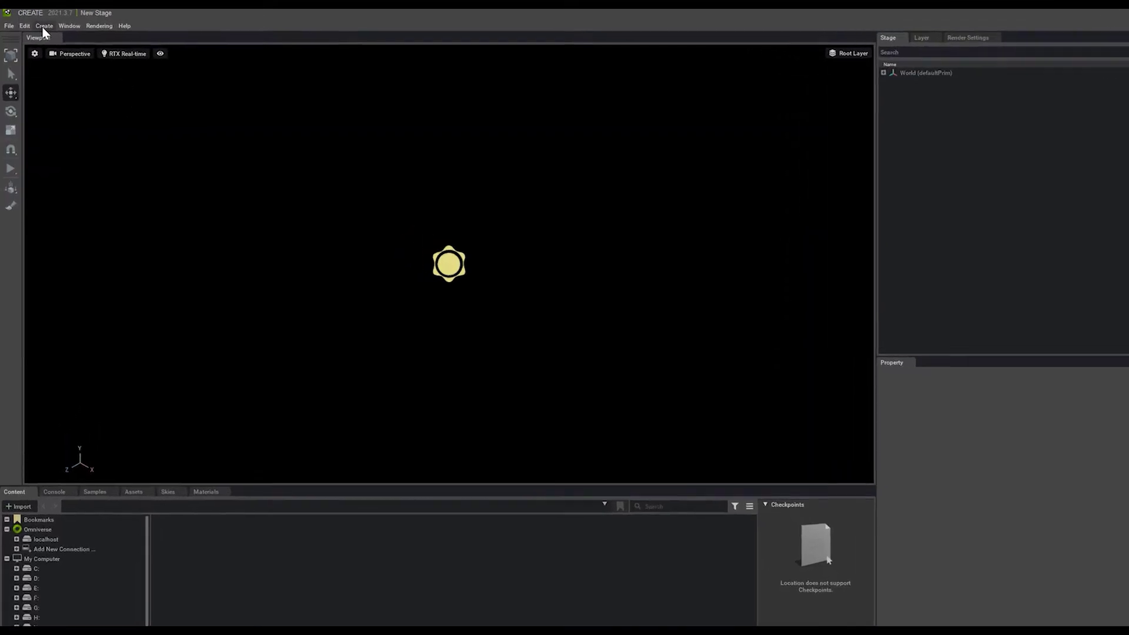
click(38, 26)
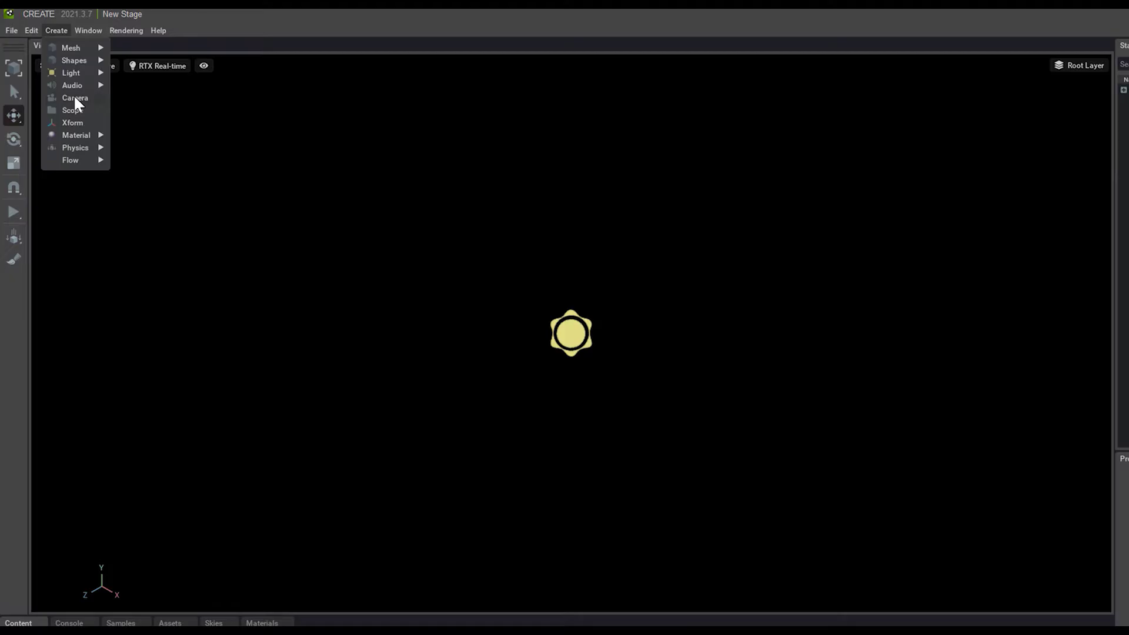
mouse_move(70, 48)
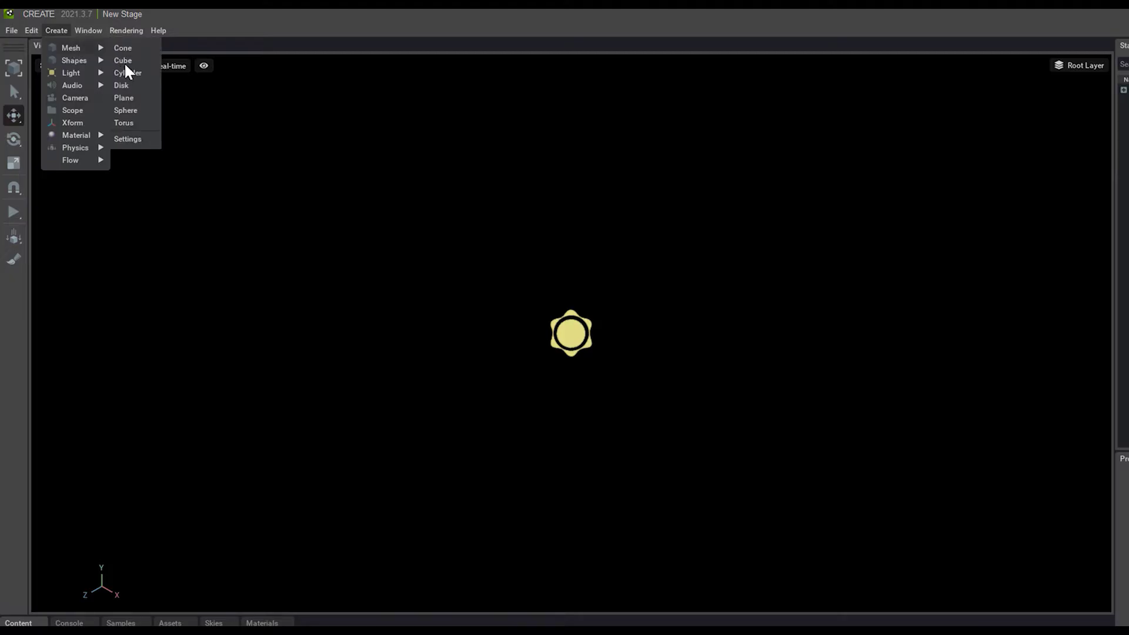
click(124, 98)
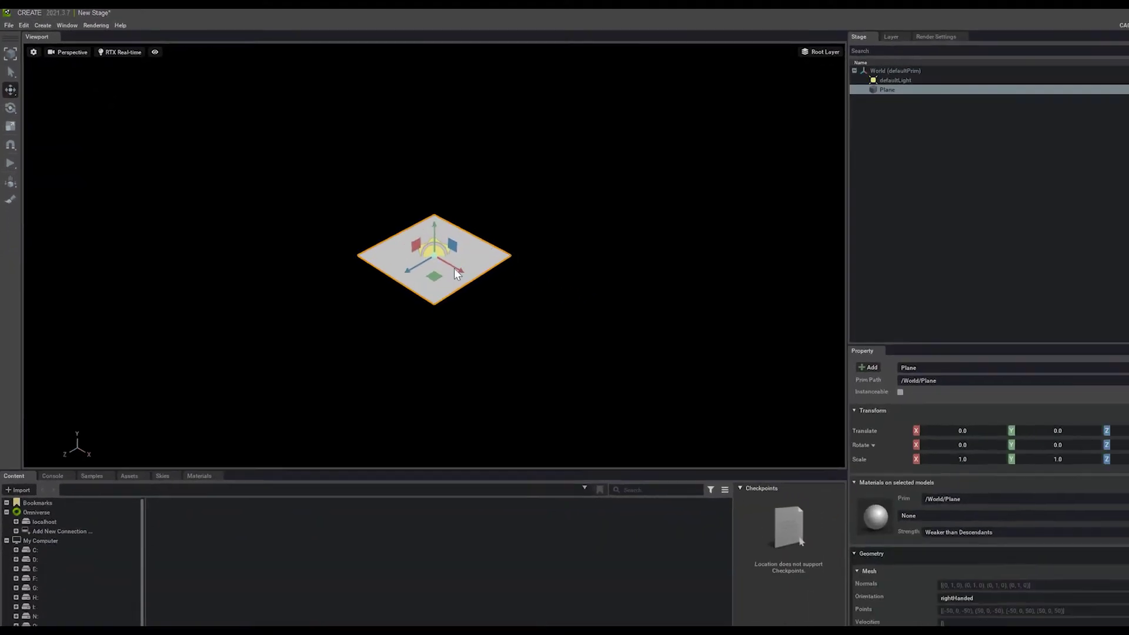
- Scale the plane uniformly to about 2.41
mouse_move(423, 250)
alt+mouse_down()
mouse_move(448, 235)
mouse_move(421, 239)
alt+mouse_up()
key(r)
key(w)
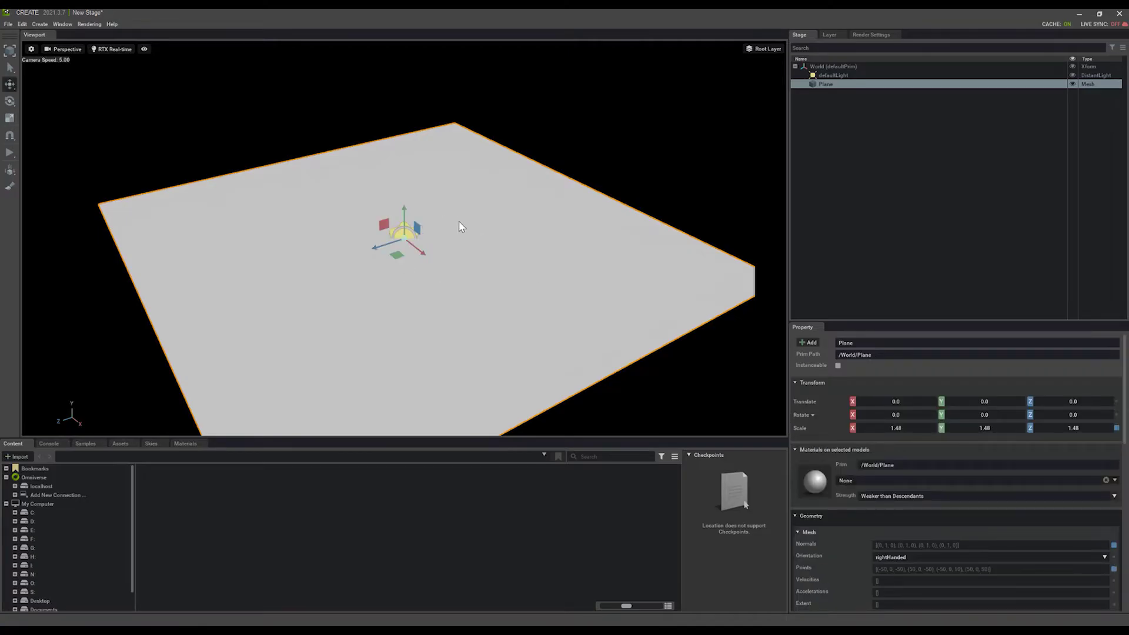
key(r)
drag(402, 239, 429, 232)
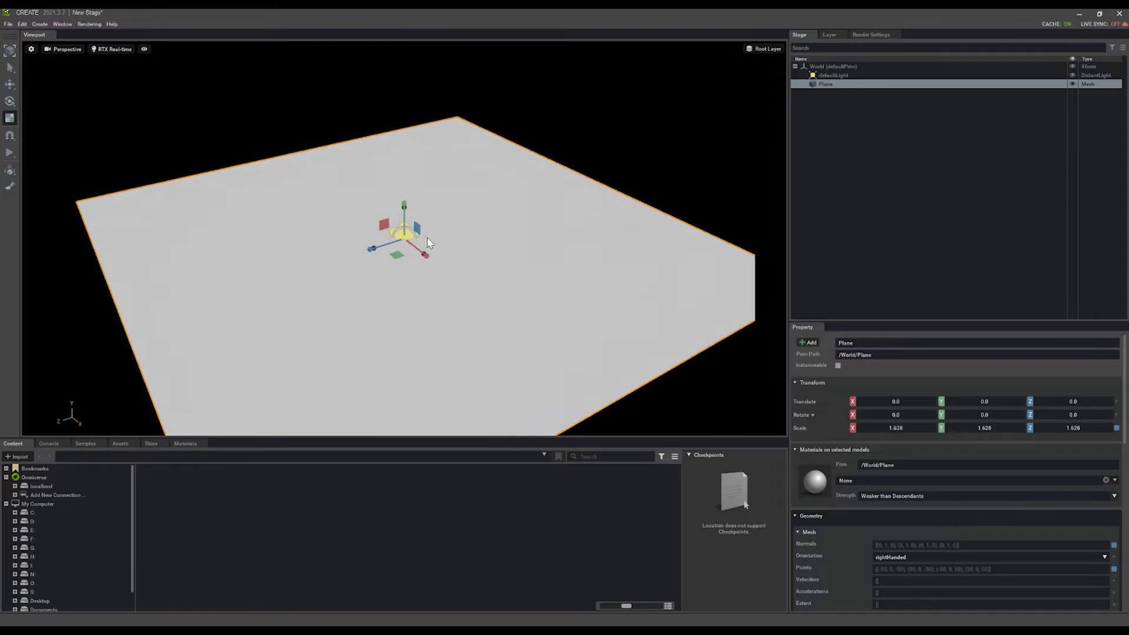
- Try moving and rotating the plane, undo the rotation, then move it relative to the light
key(w)
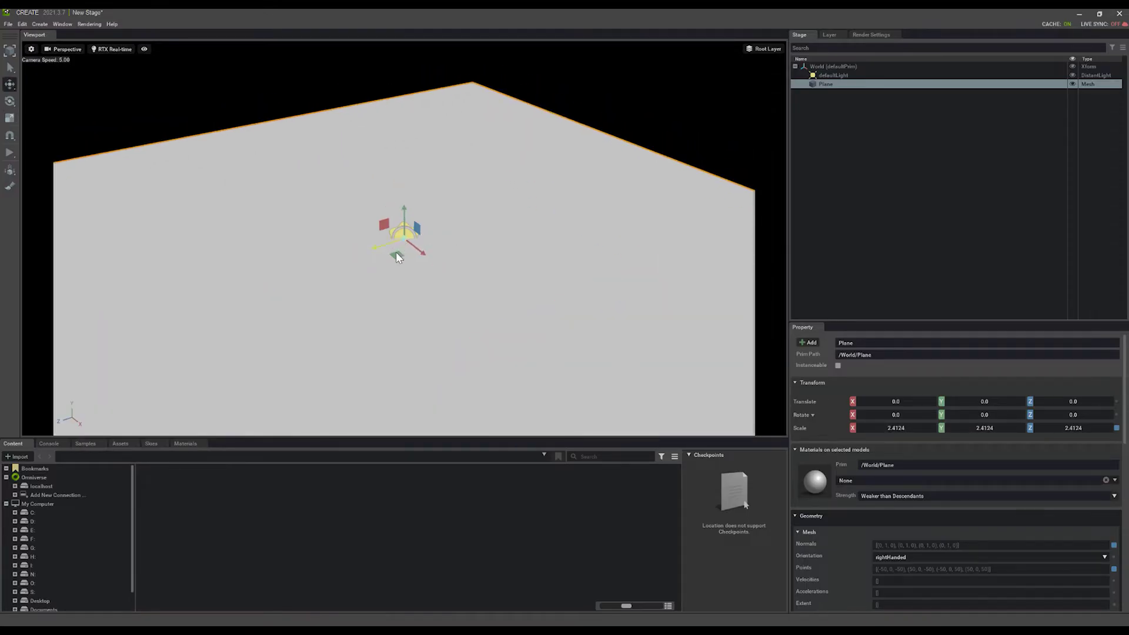
drag(396, 253, 408, 256)
key(e)
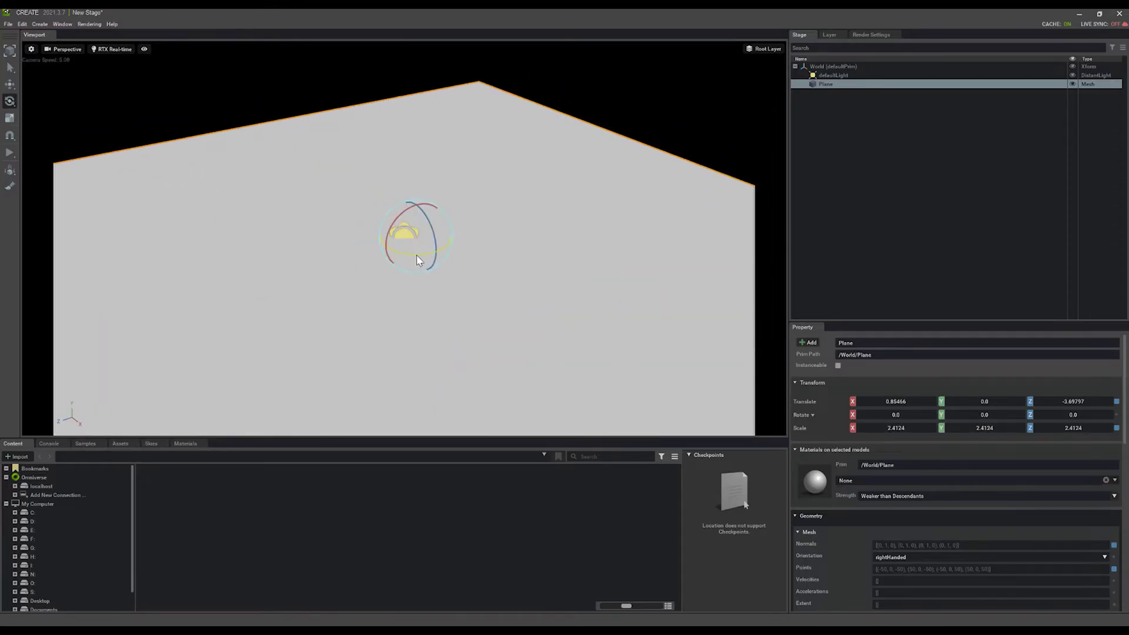
drag(414, 255, 416, 255)
key(ctrl+z)
key(ctrl+z)
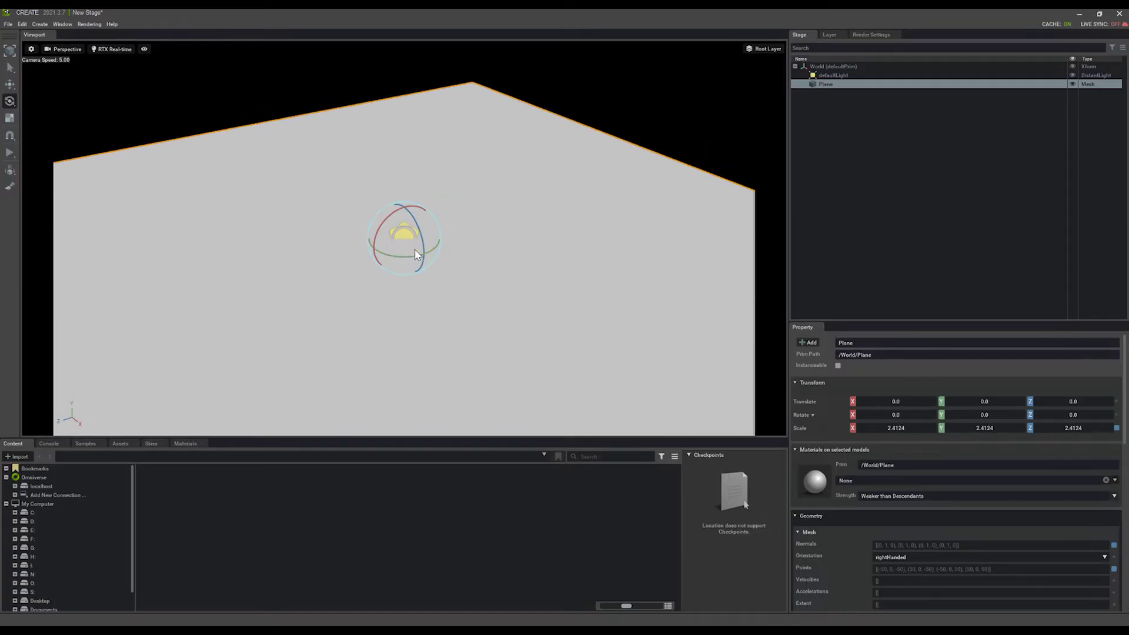
key(w)
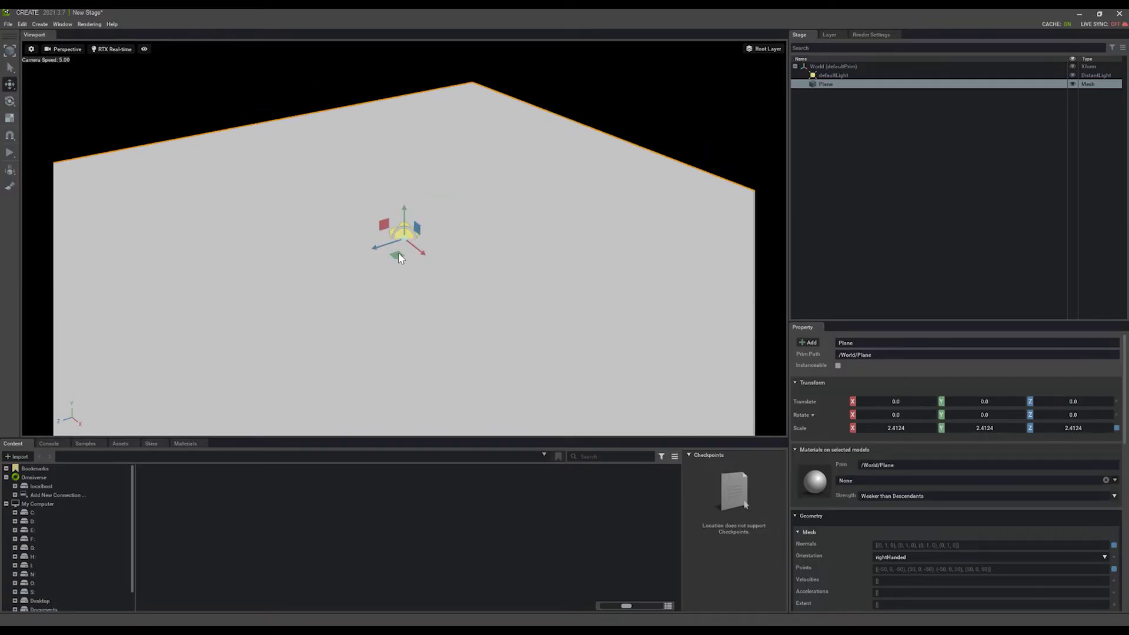
drag(397, 252, 378, 224)
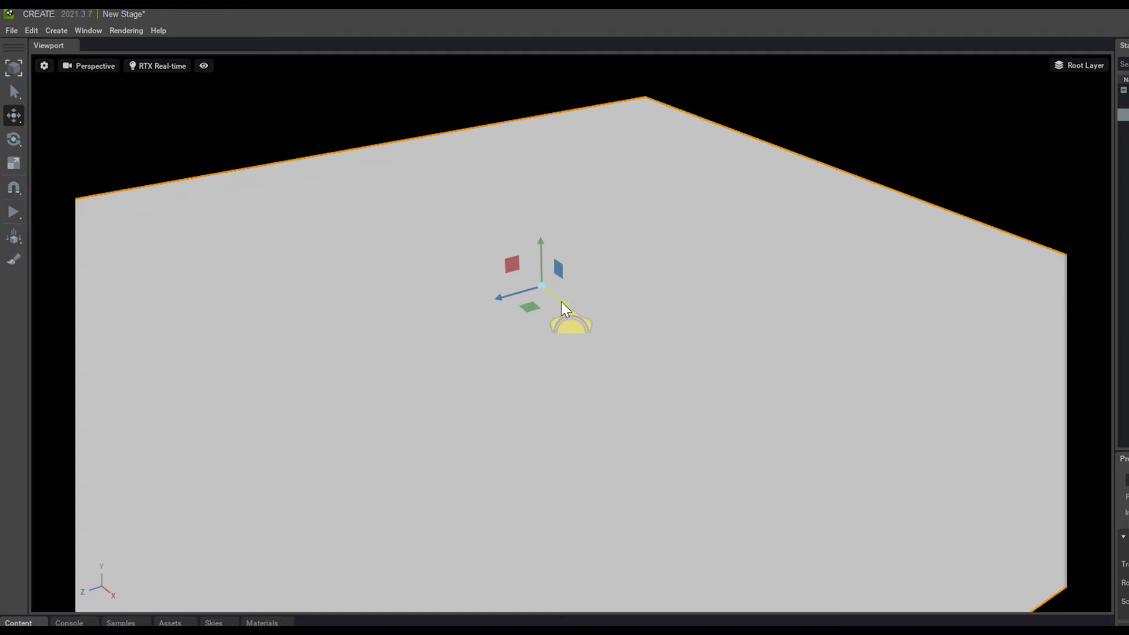
drag(565, 308, 556, 322)
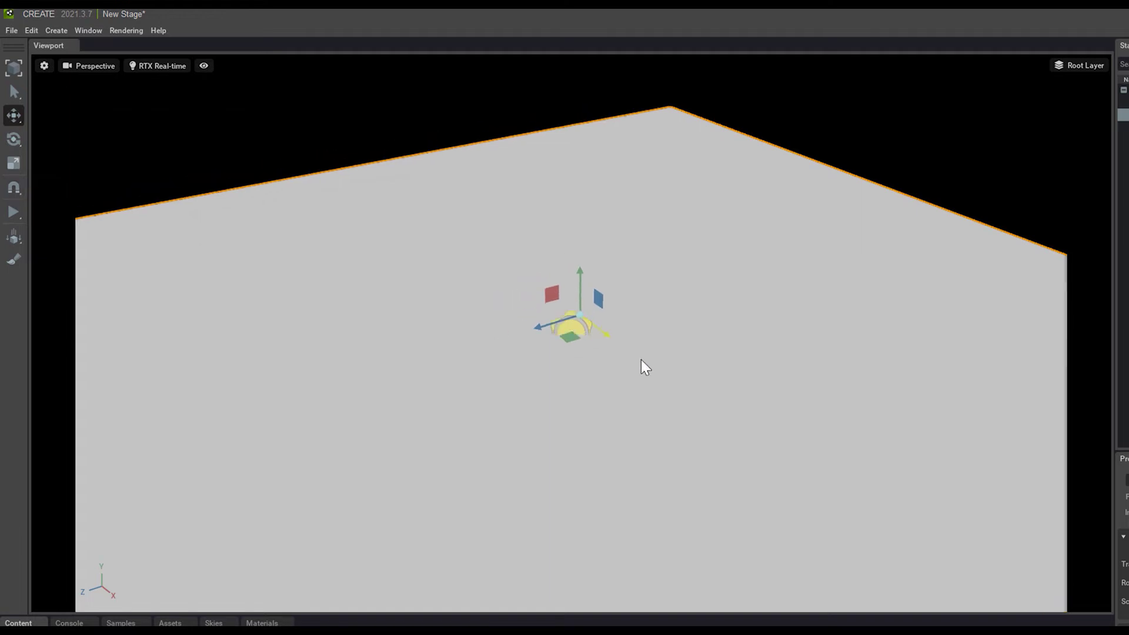
- Open the snap increment settings, set the panel aside, and turn snapping on
right_click(13, 192)
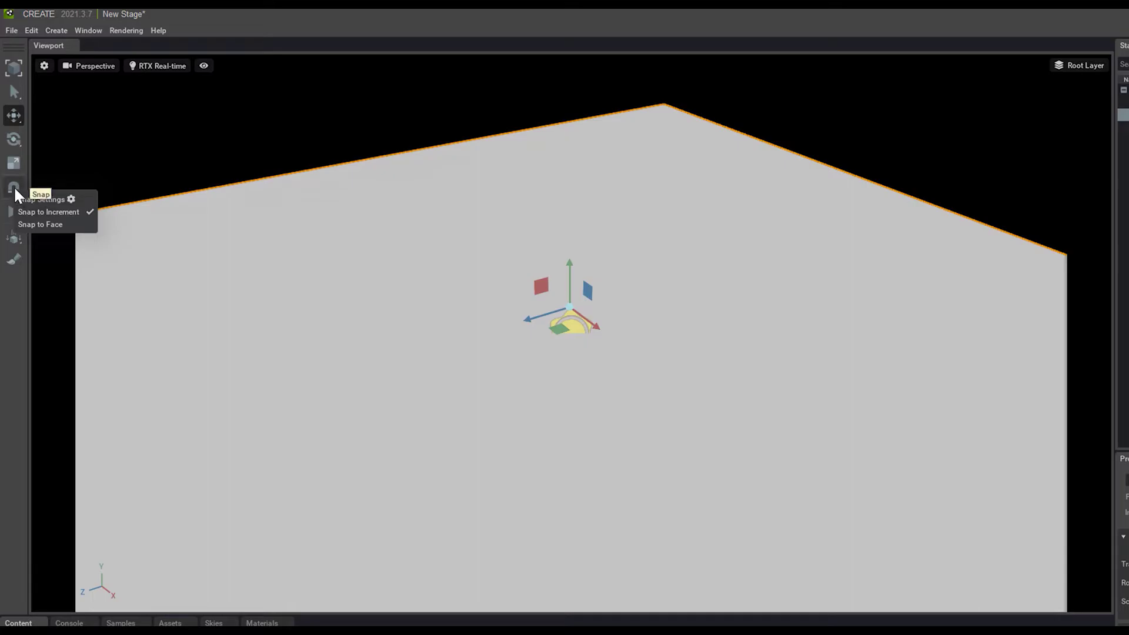
click(51, 202)
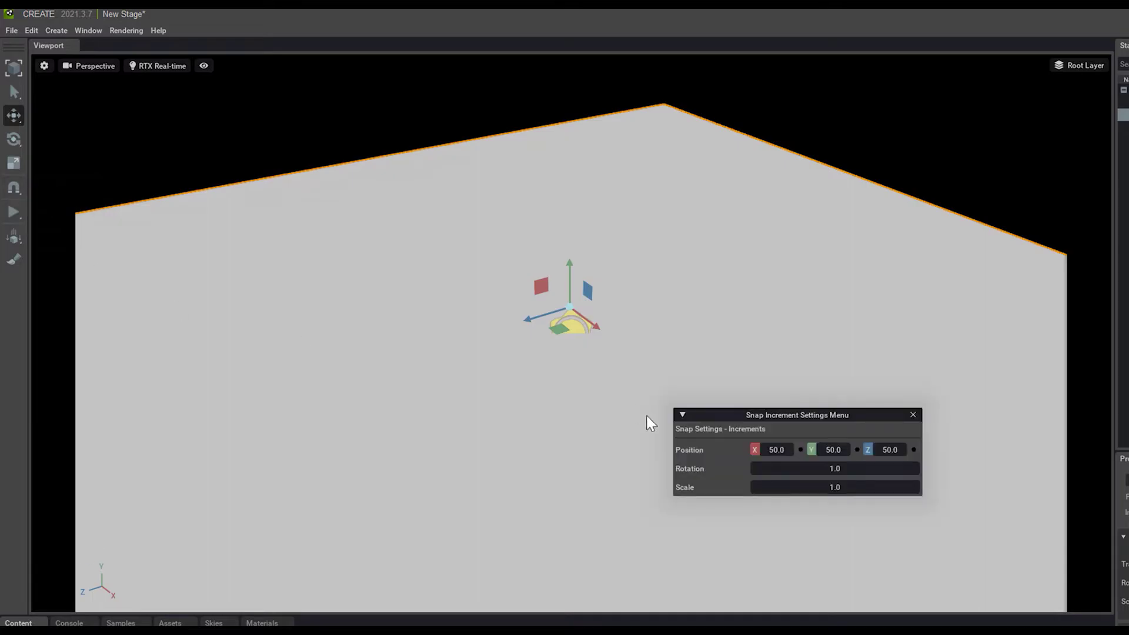
drag(781, 420, 797, 319)
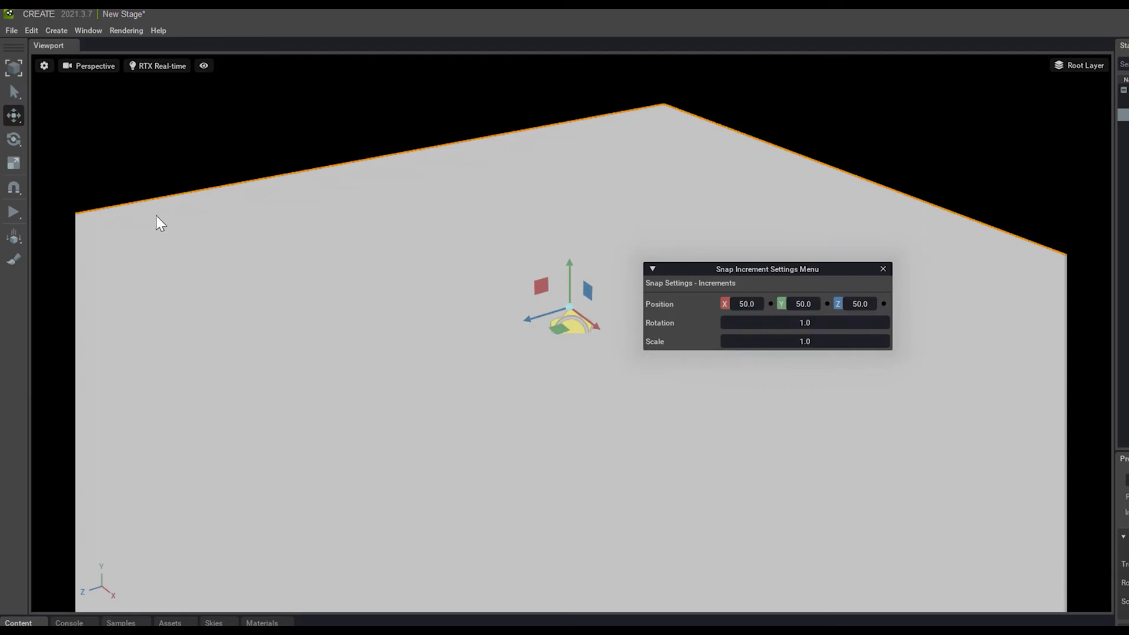
click(16, 194)
- Test a snapped move of the floor plane, then close the snap increment settings
mouse_move(558, 329)
mouse_down()
mouse_move(625, 302)
mouse_move(423, 406)
mouse_up()
click(883, 269)
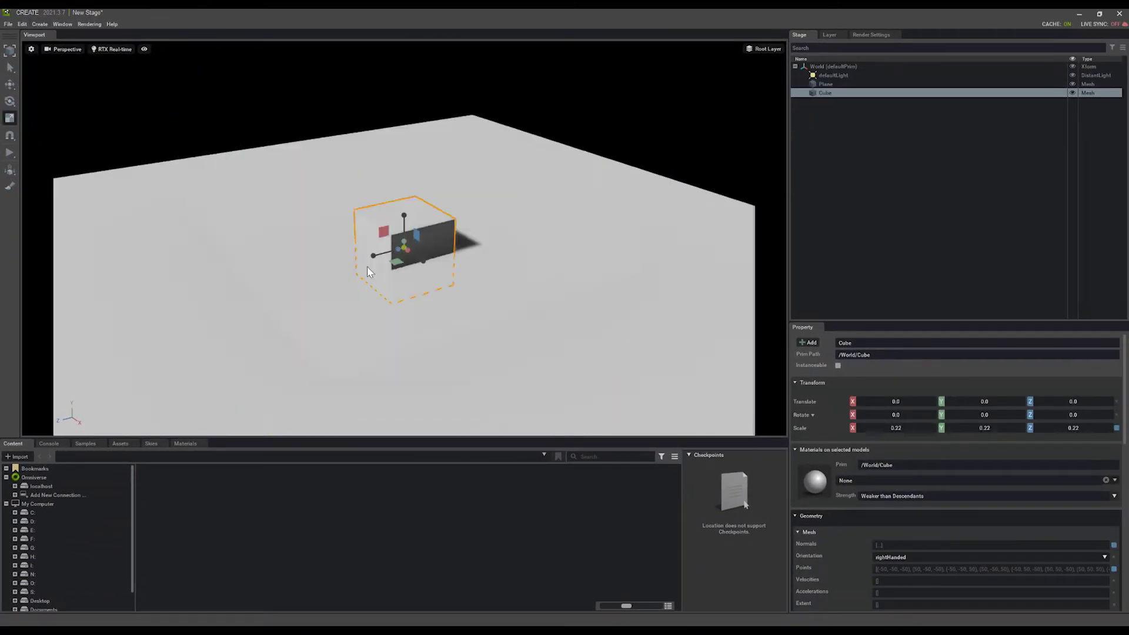
middle_drag(431, 248, 417, 241)
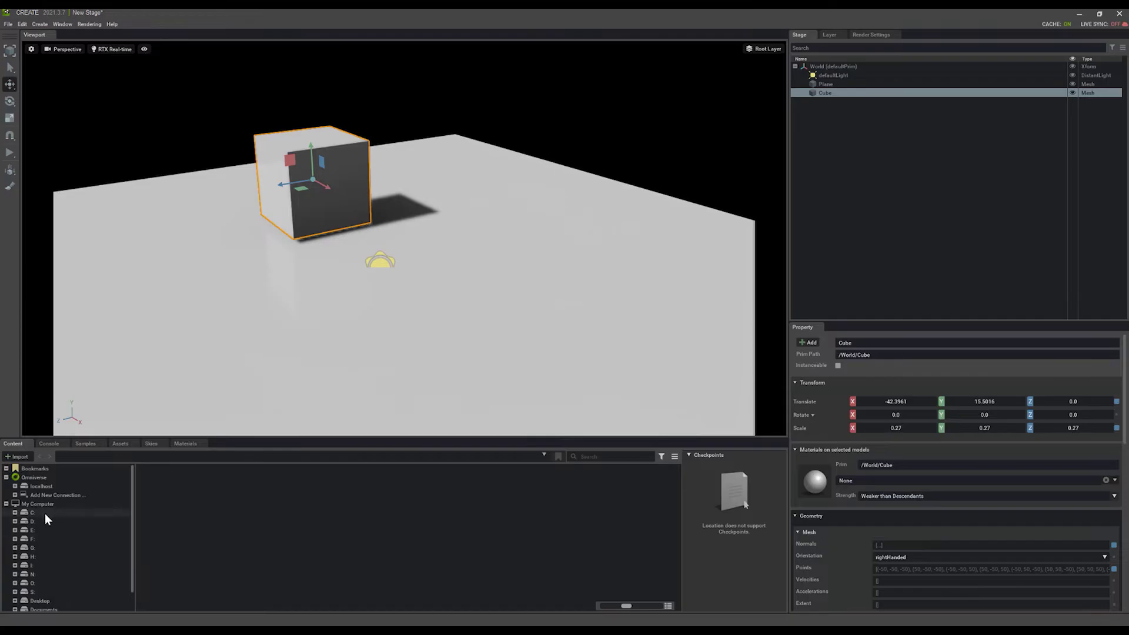
- Expand D:, Users, Dropbox and Public, then open the Texturing_w_Physics Asset folder
click(14, 521)
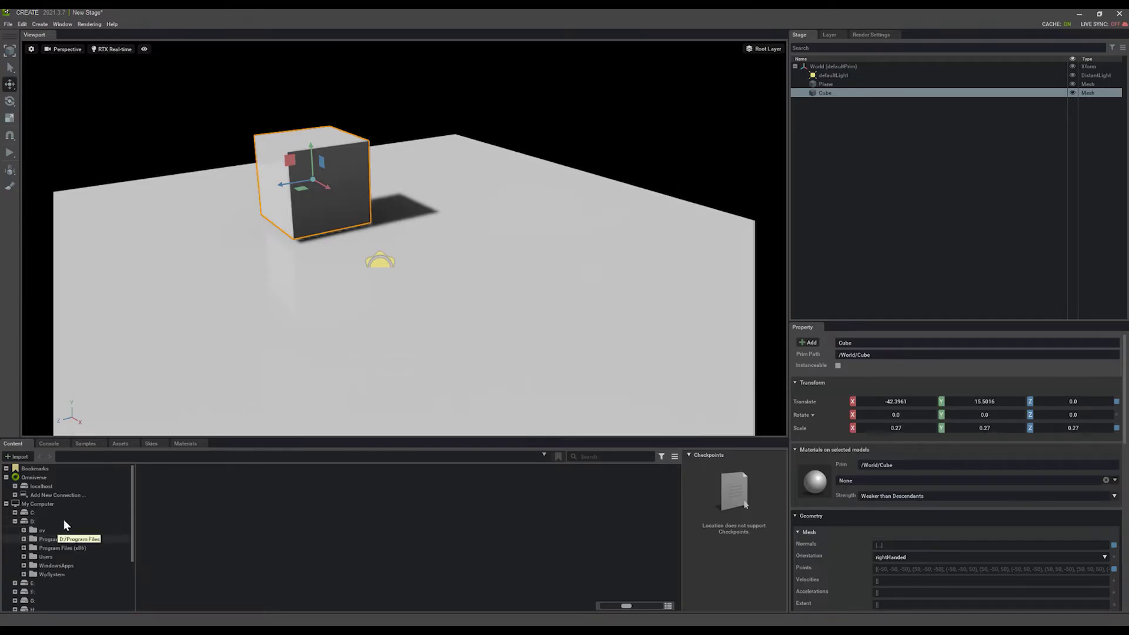
click(23, 557)
scroll(61, 521, down, 2)
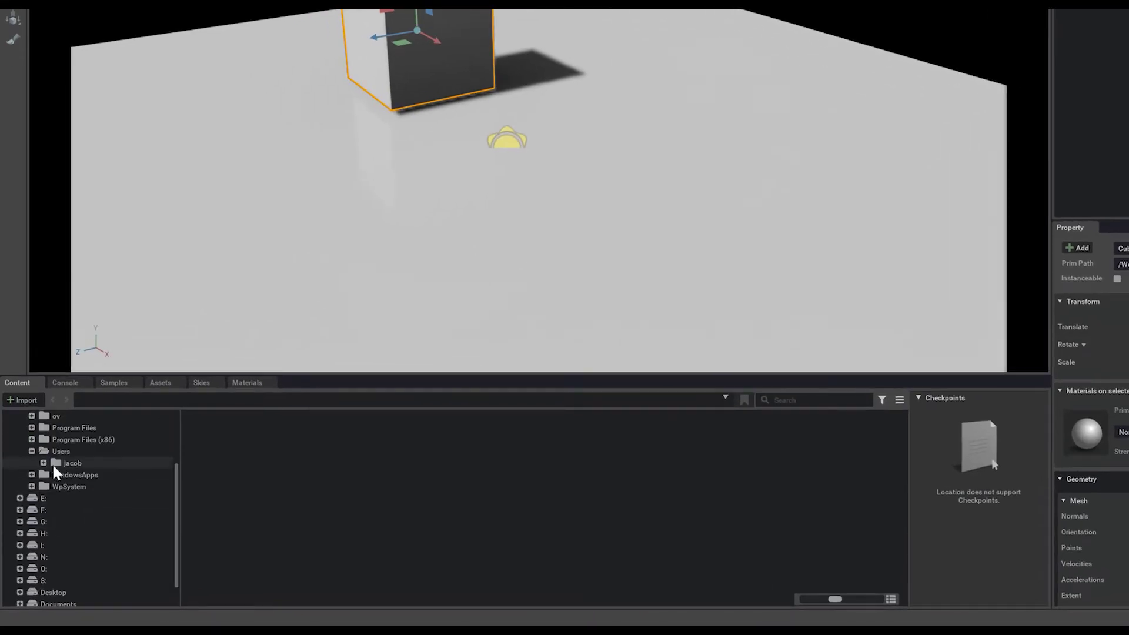
click(43, 463)
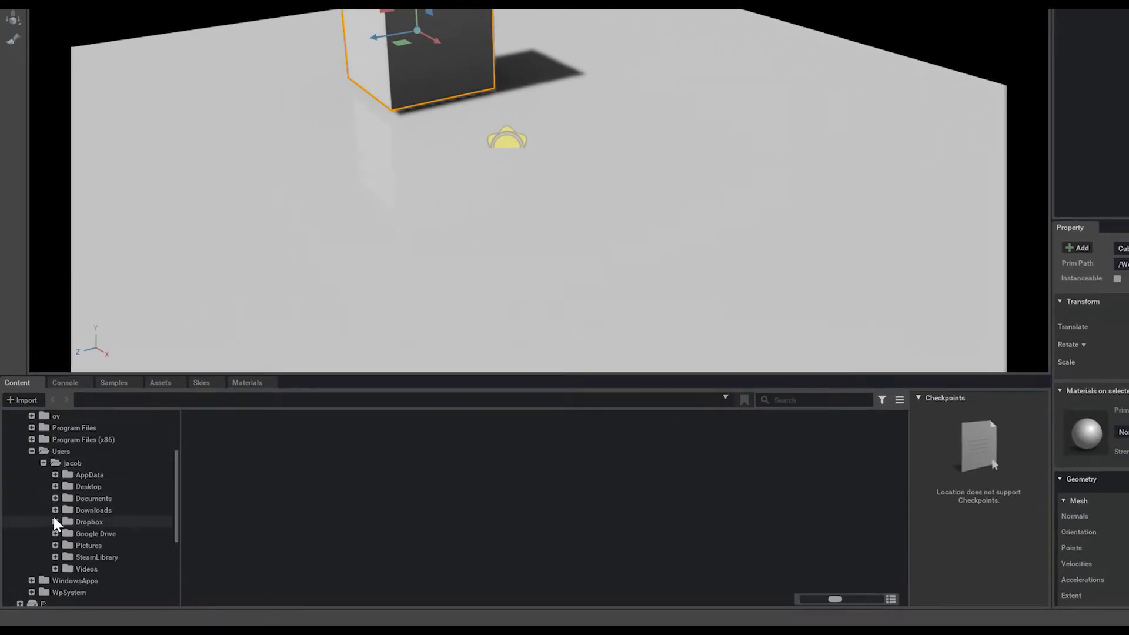
click(55, 521)
scroll(83, 508, down, 2)
scroll(85, 509, down, 1)
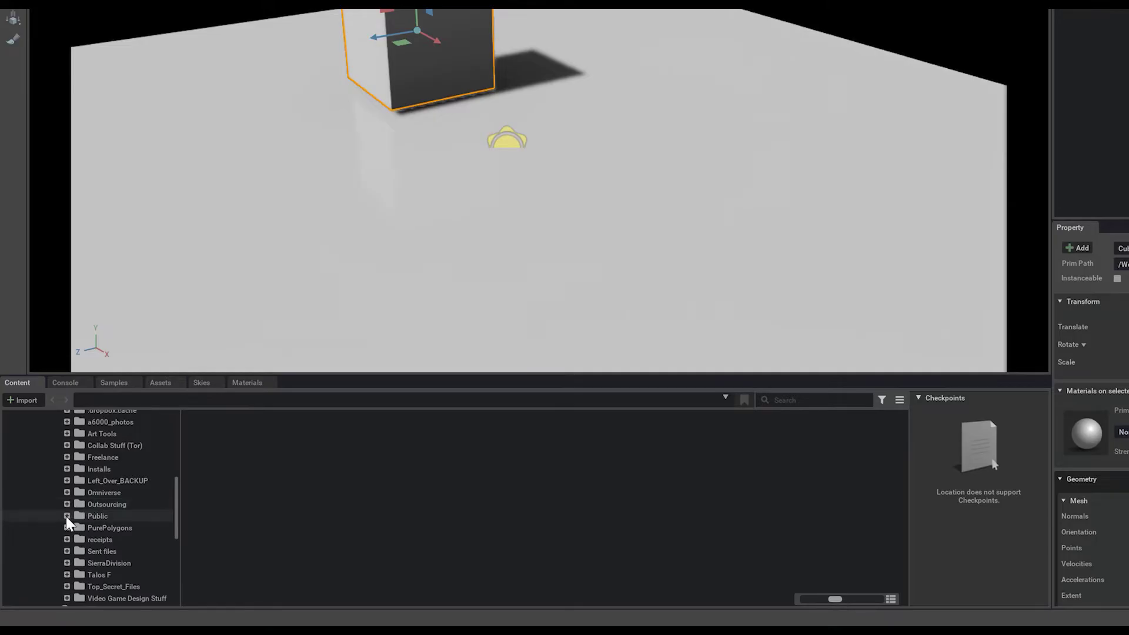
click(66, 516)
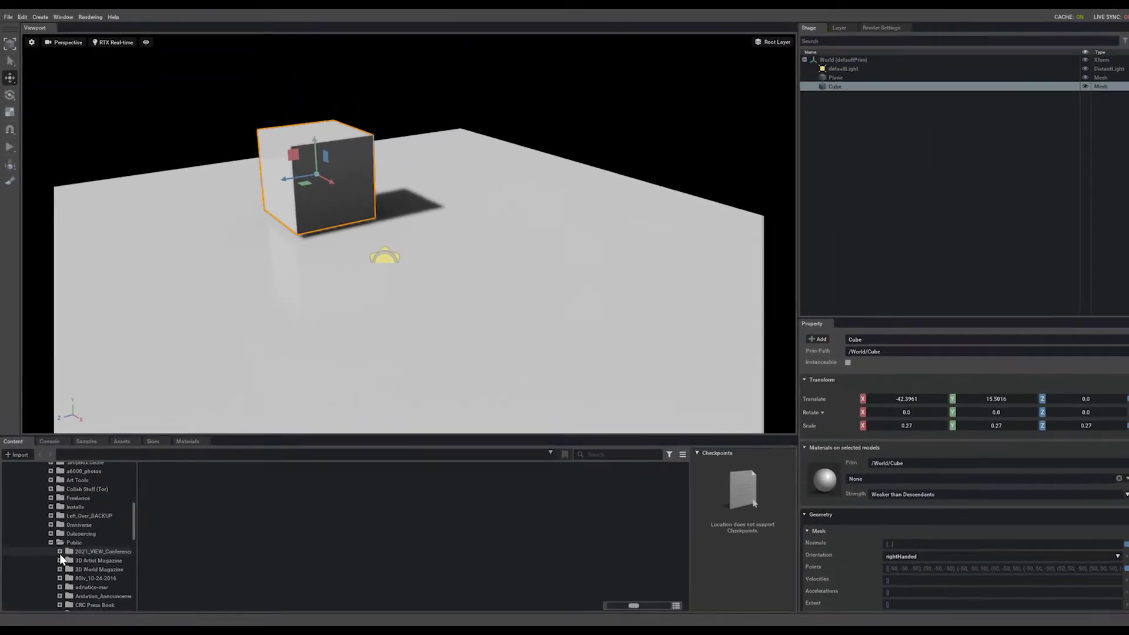
double_click(161, 485)
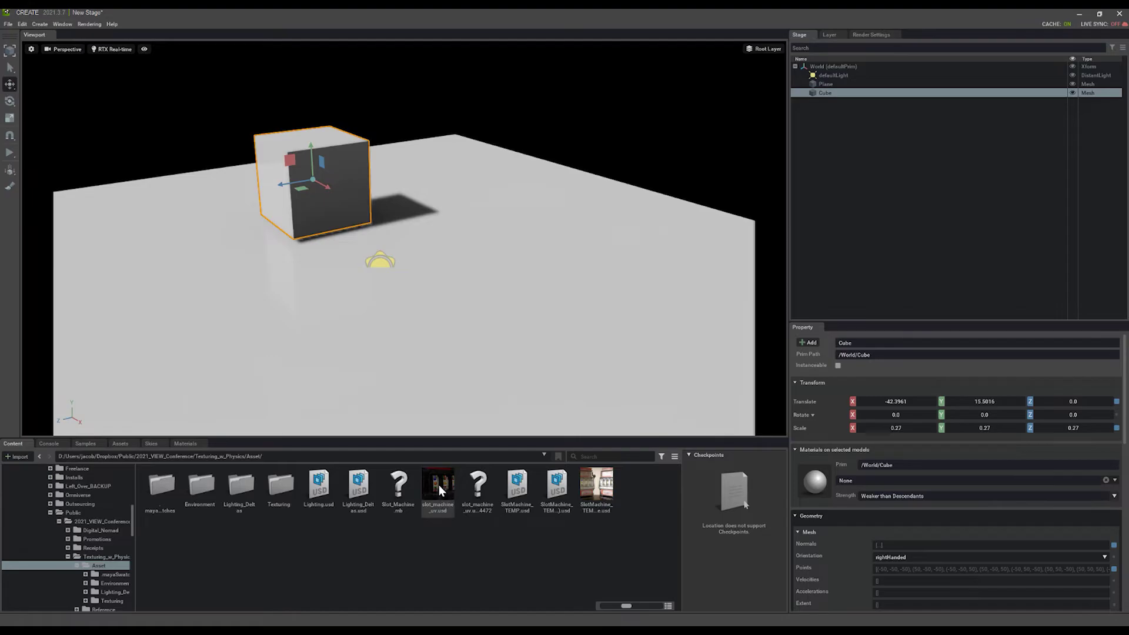
- Drop slot_machine_uv.usd onto the floor, move it back, and scale it to 0.79
drag(438, 484, 441, 491)
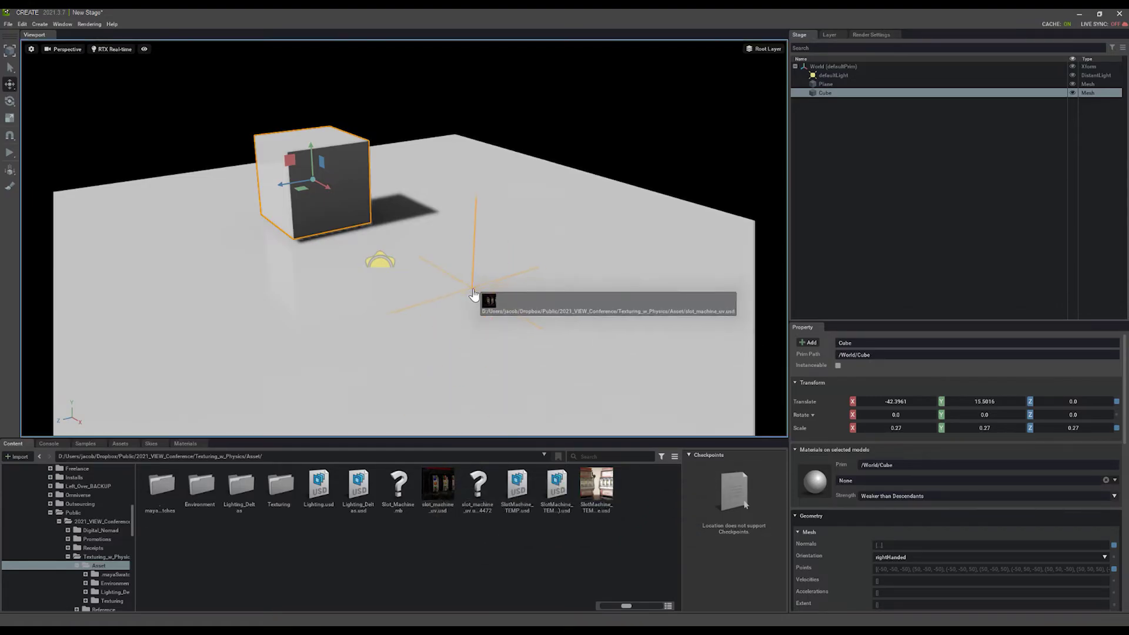
drag(441, 492, 473, 291)
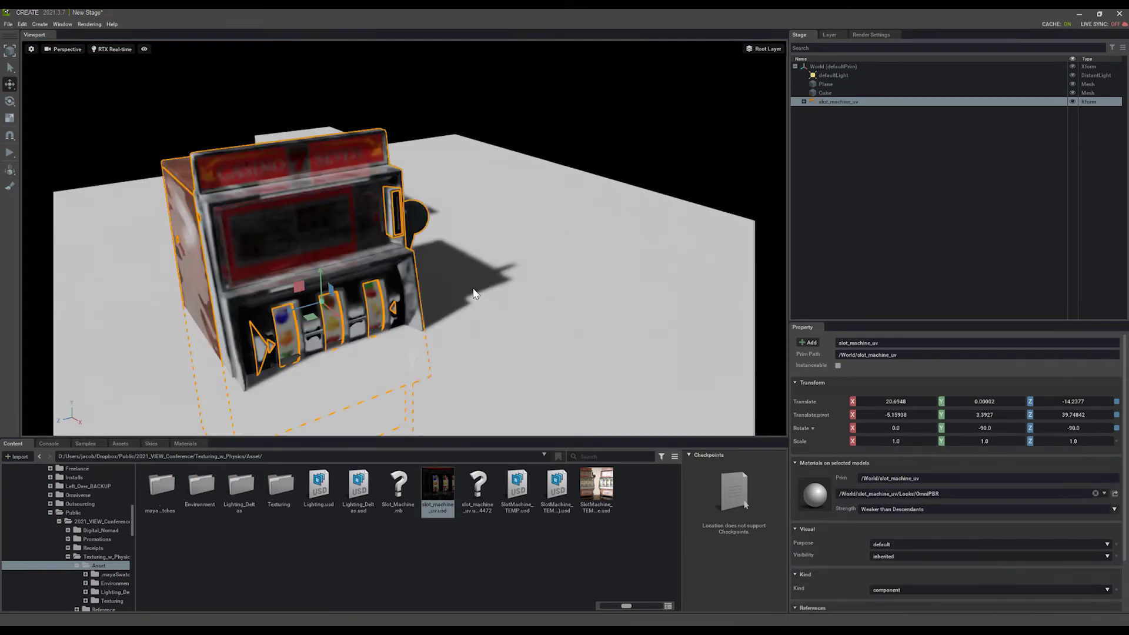
drag(303, 285, 522, 131)
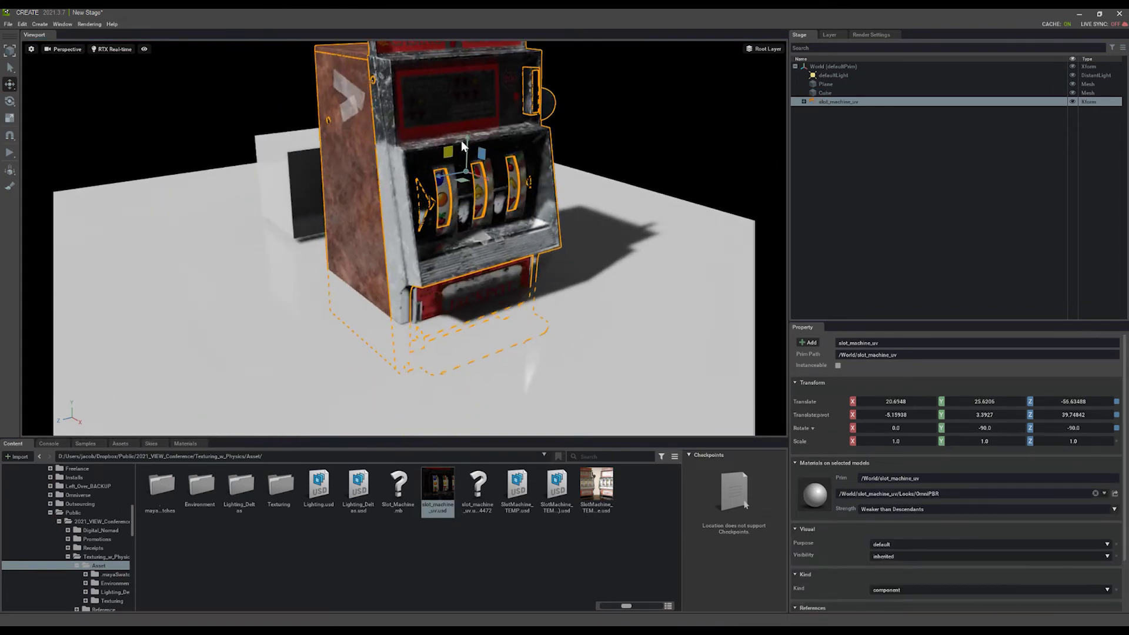
mouse_move(523, 131)
mouse_down()
mouse_move(512, 121)
mouse_move(537, 150)
mouse_up()
- Rotate the slot machine to face the camera and nudge it slightly further back
key(w)
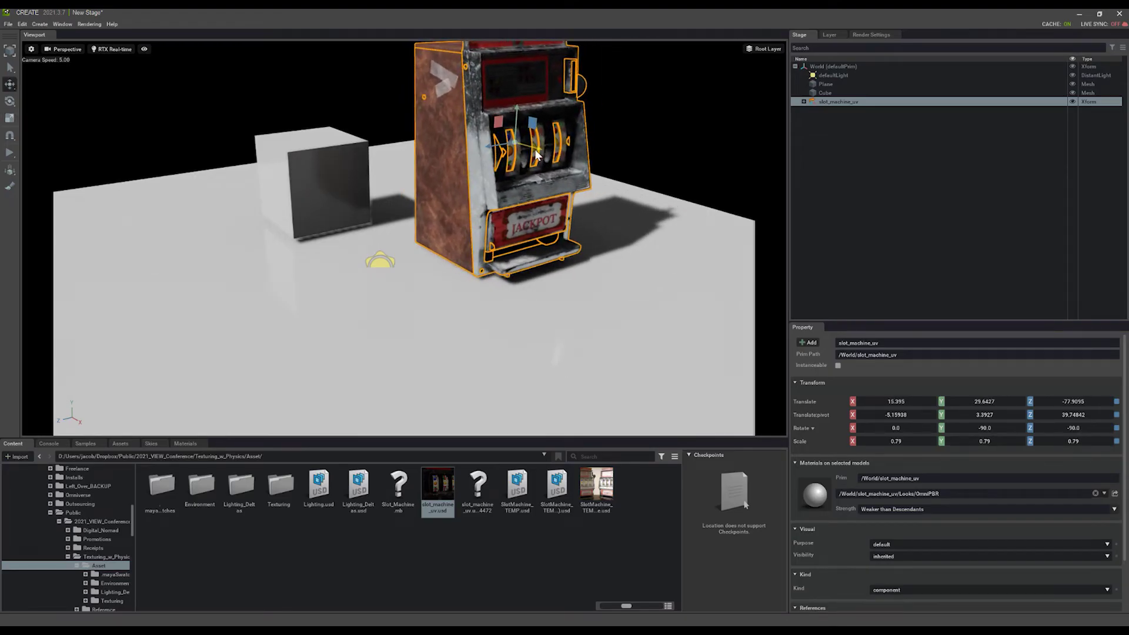
key(e)
drag(524, 150, 502, 124)
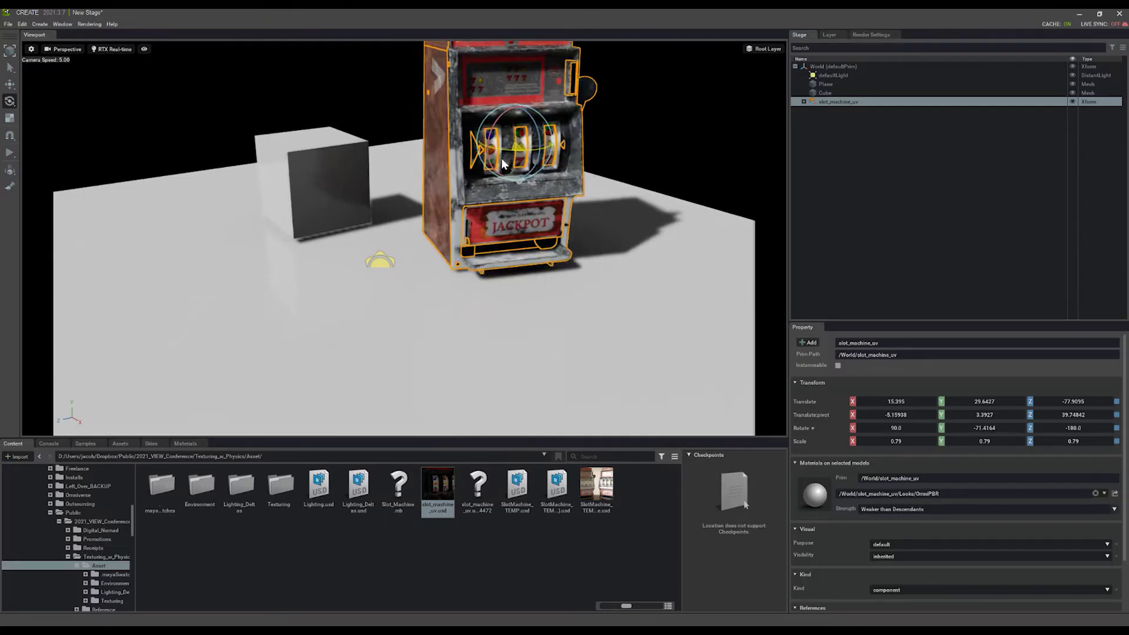
key(w)
drag(502, 124, 507, 126)
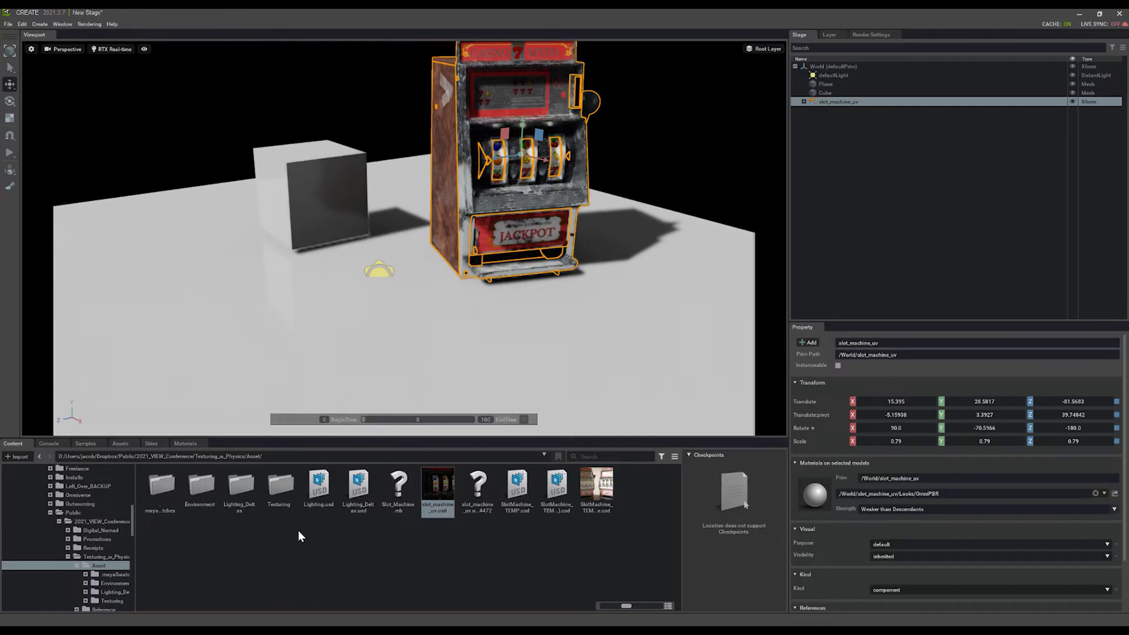
- Open the Texturing folder and browse its files, ending on slot_machine_uv.fbx
double_click(286, 492)
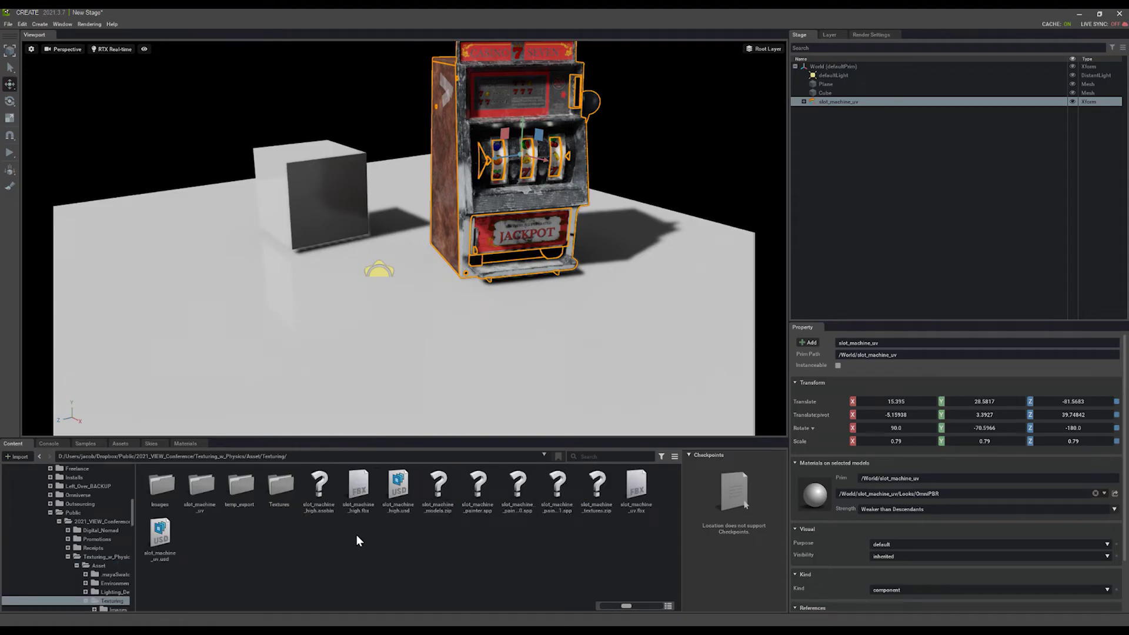
click(361, 512)
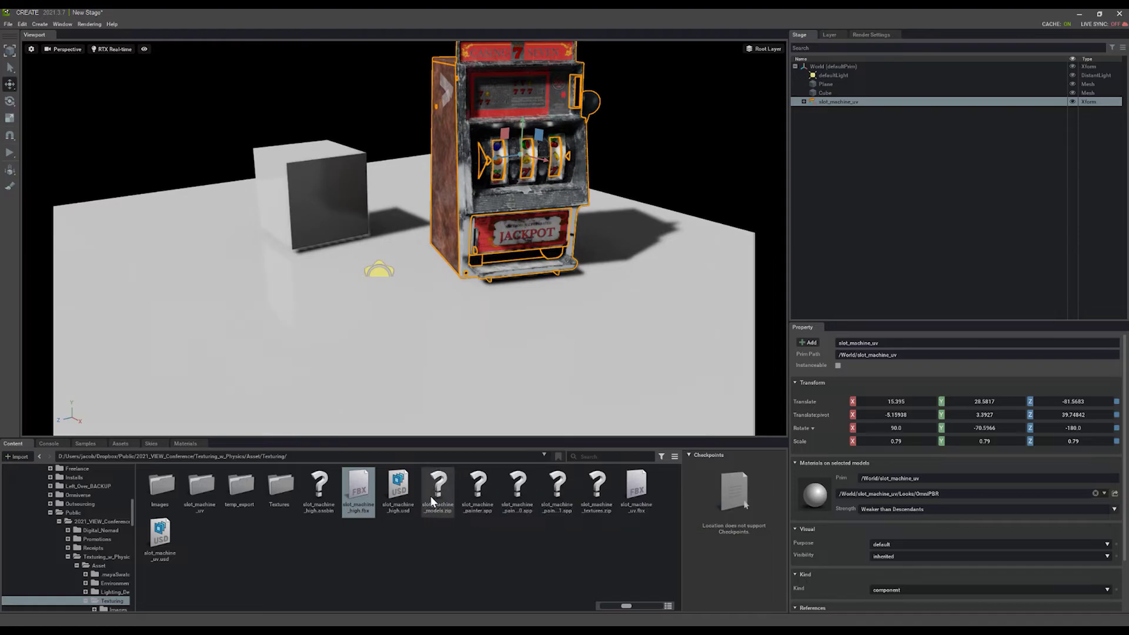
click(515, 499)
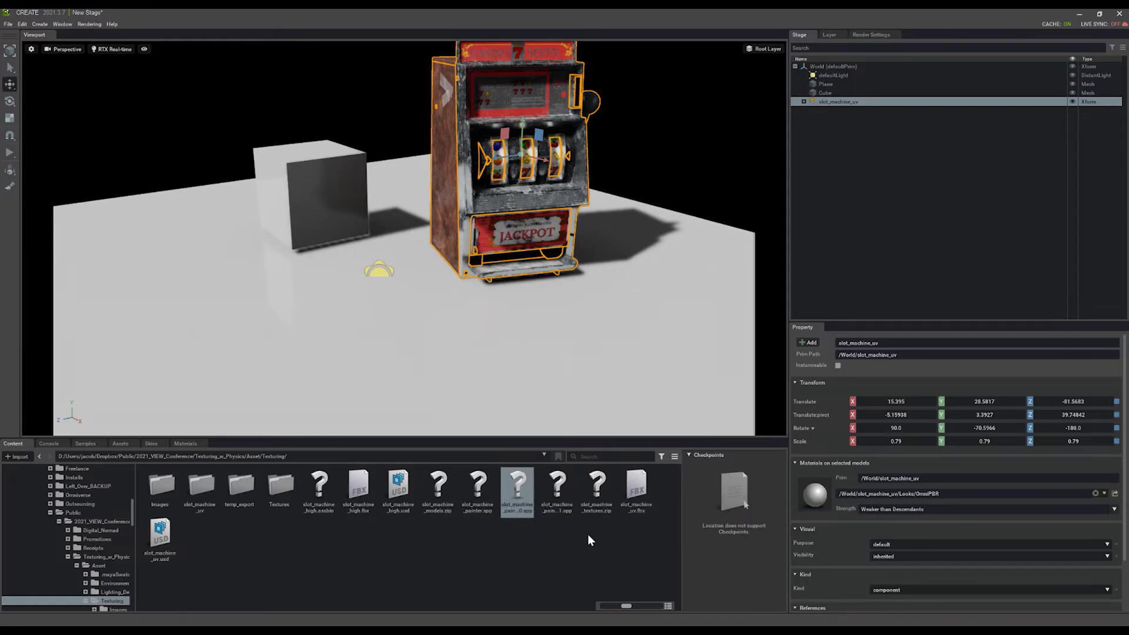
click(642, 511)
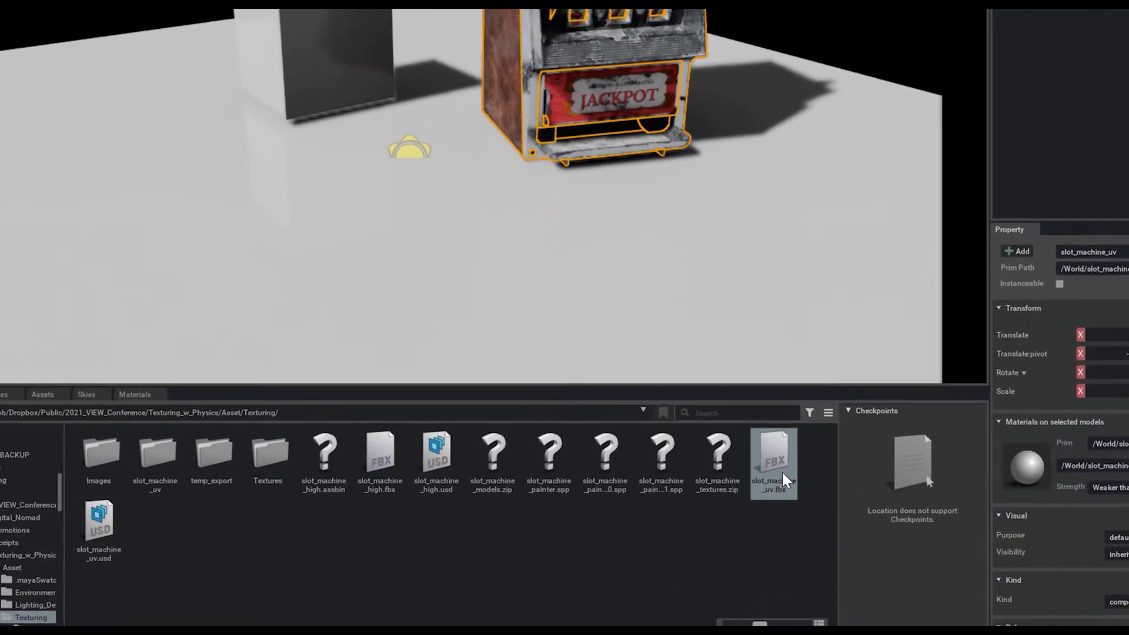
right_click(792, 457)
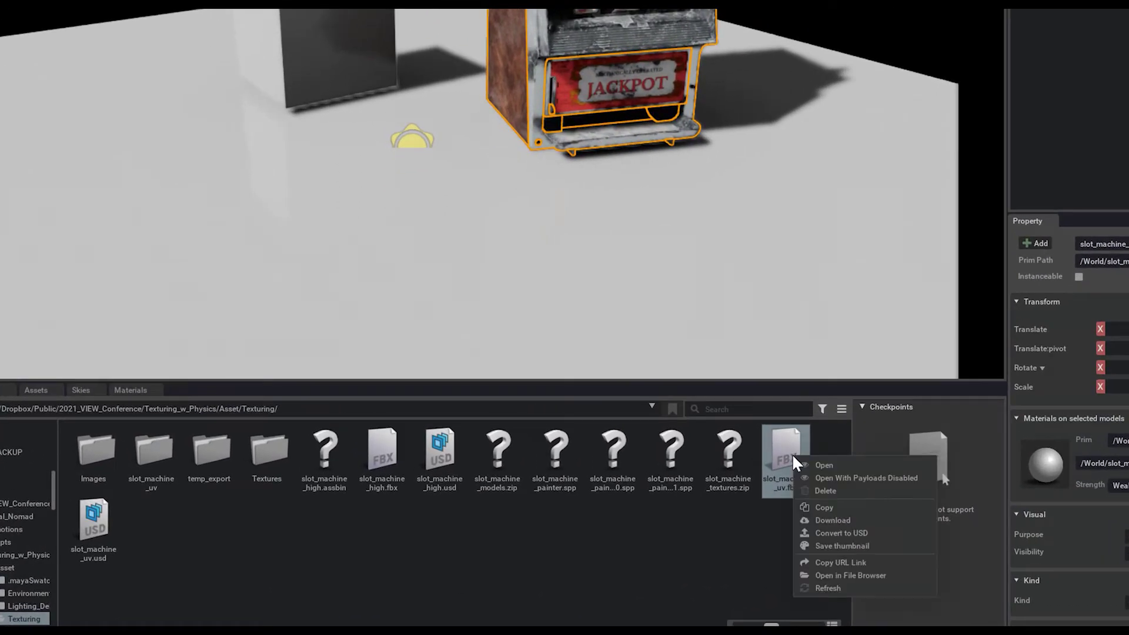
click(830, 533)
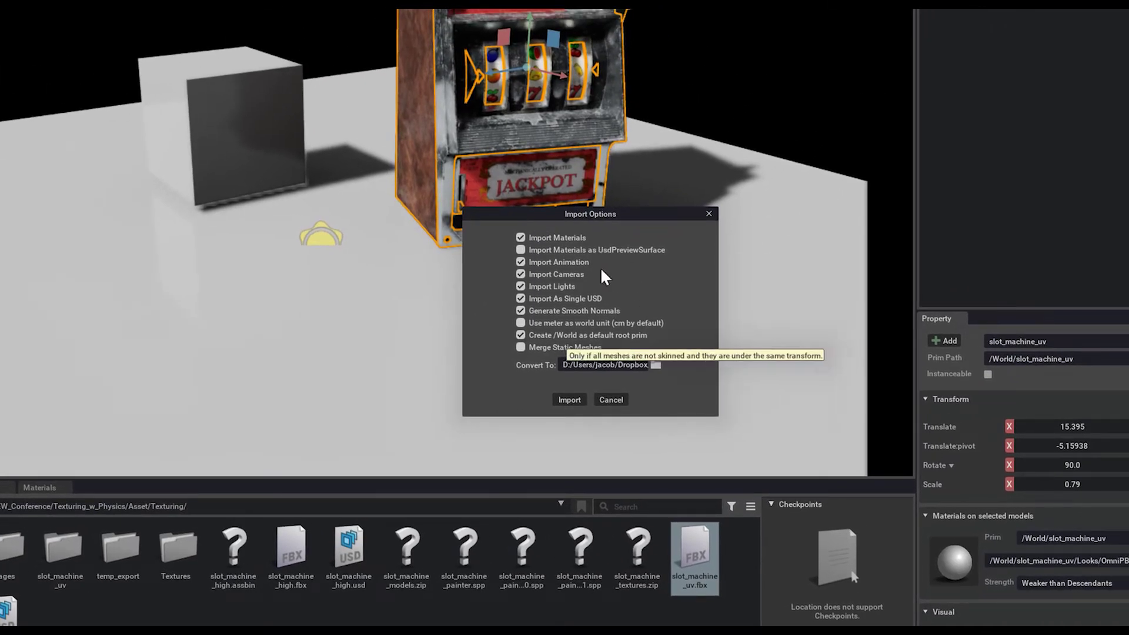
drag(614, 217, 619, 222)
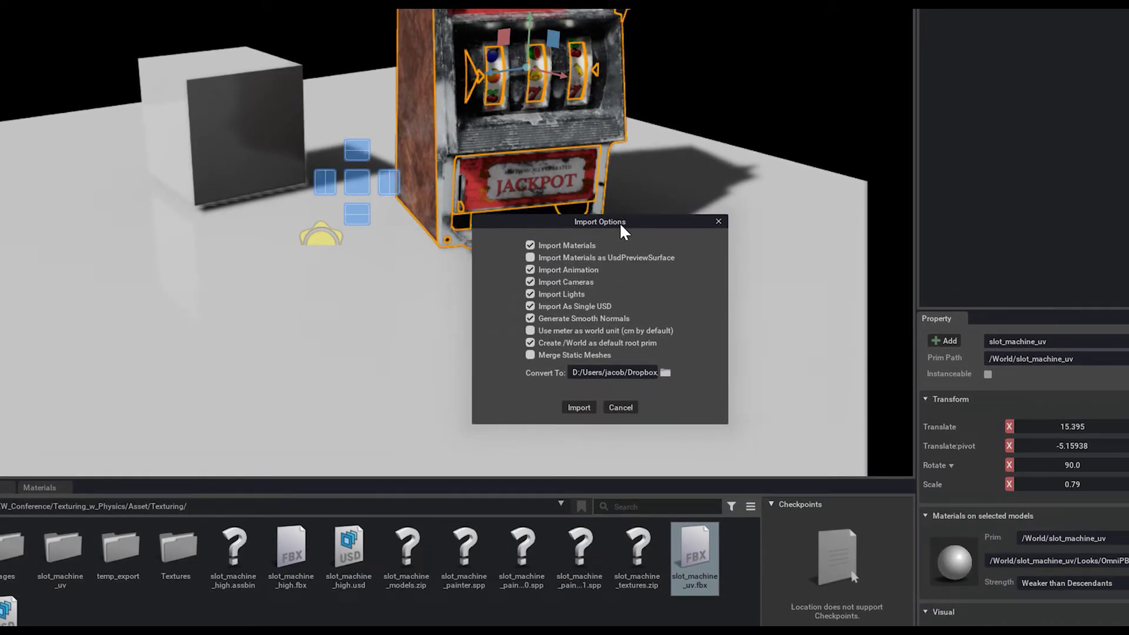
click(714, 223)
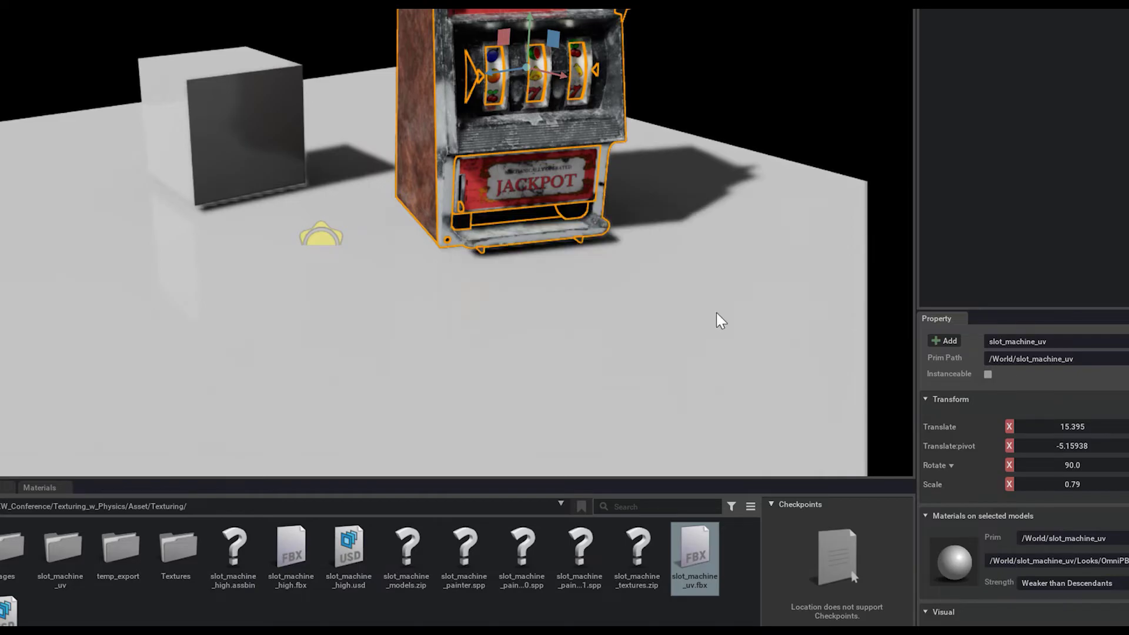
mouse_move(700, 558)
mouse_down()
mouse_move(350, 300)
mouse_move(355, 271)
mouse_move(253, 301)
mouse_up()
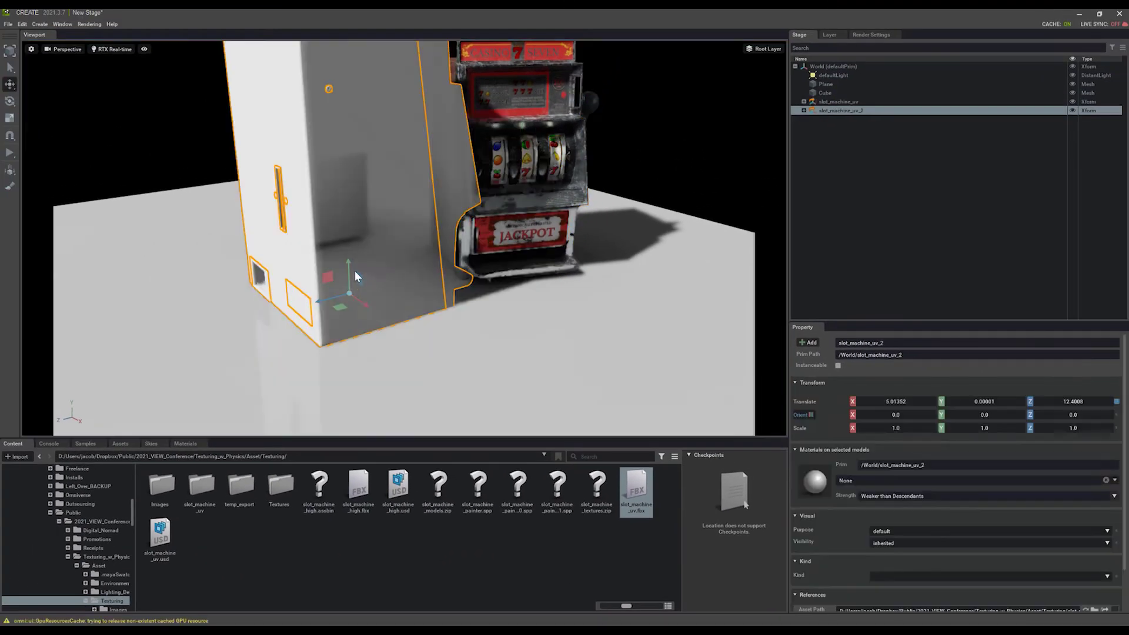
key(e)
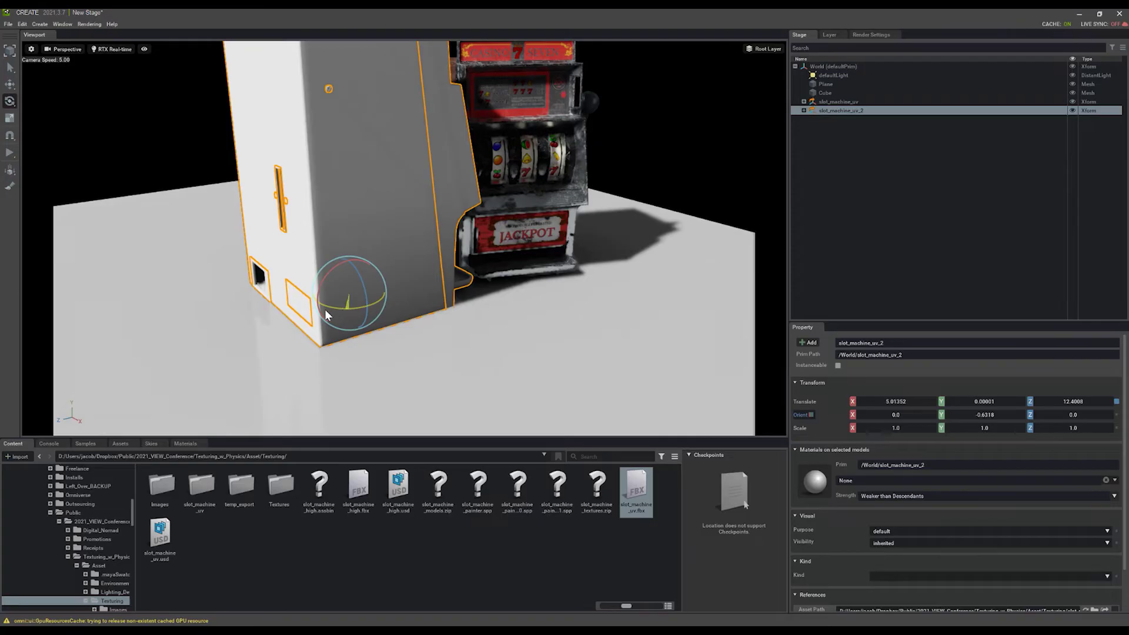
key(w)
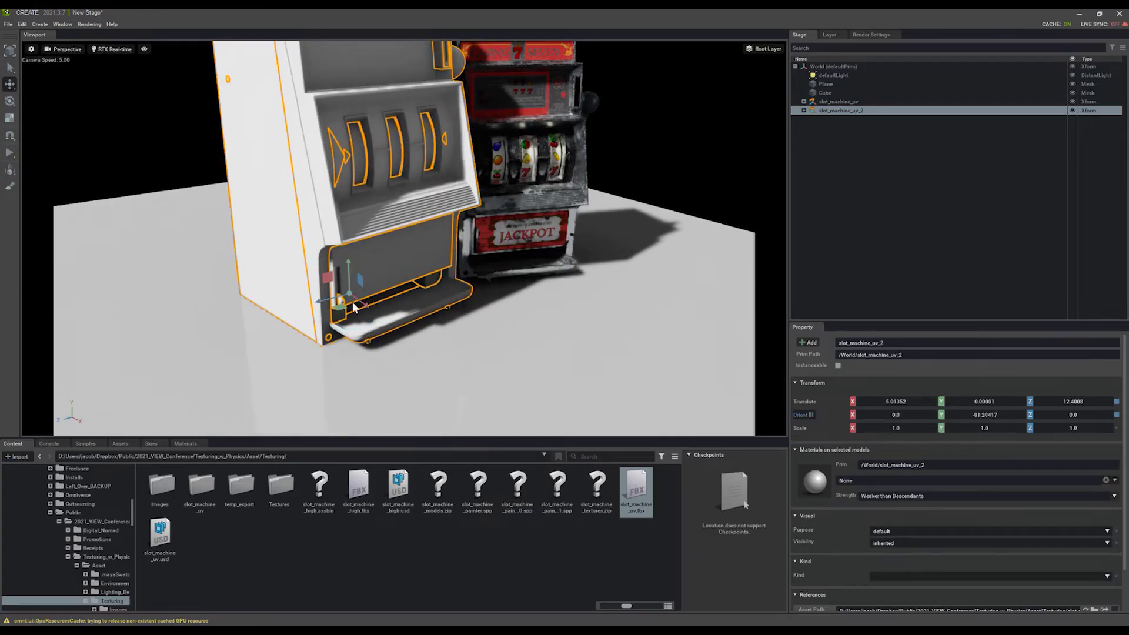
drag(335, 300, 294, 248)
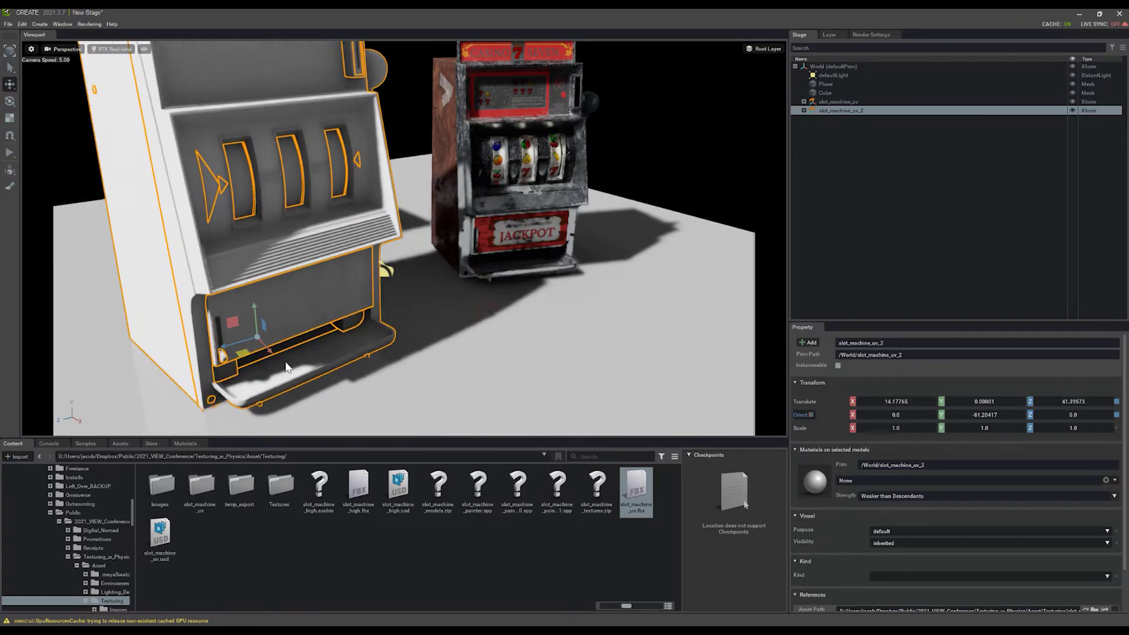
drag(294, 248, 297, 300)
key(Delete)
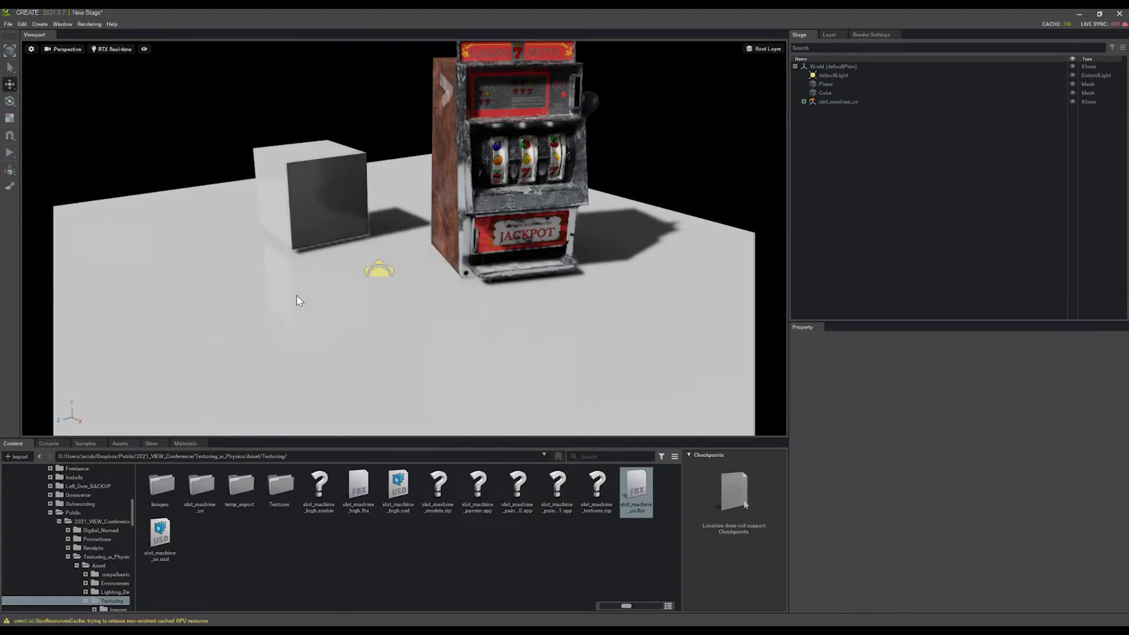
double_click(640, 488)
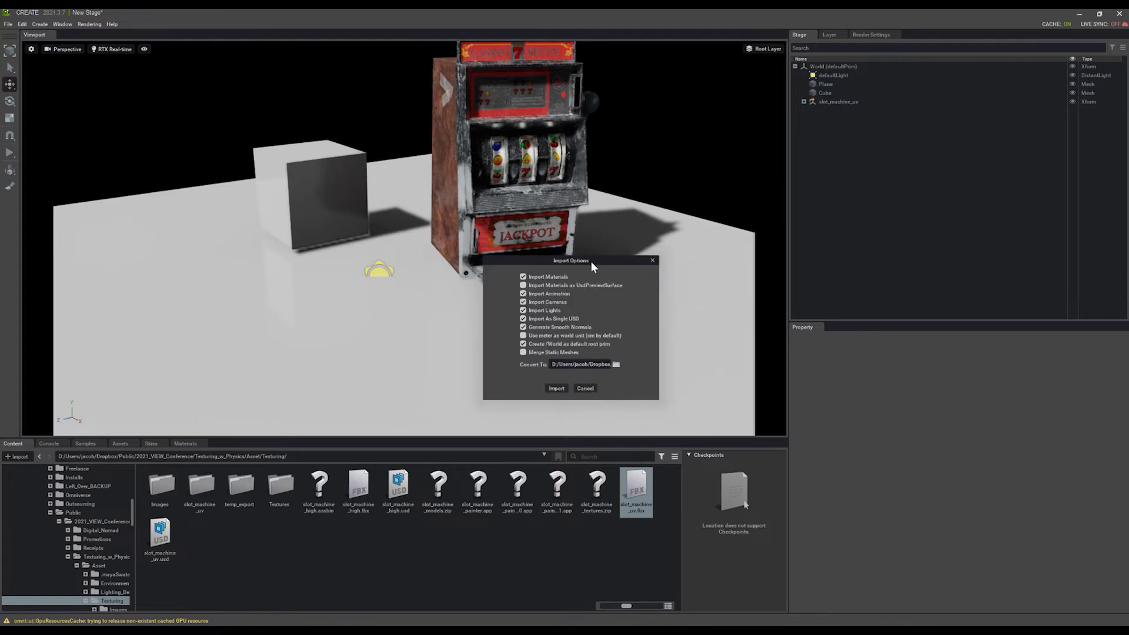
drag(591, 262, 552, 235)
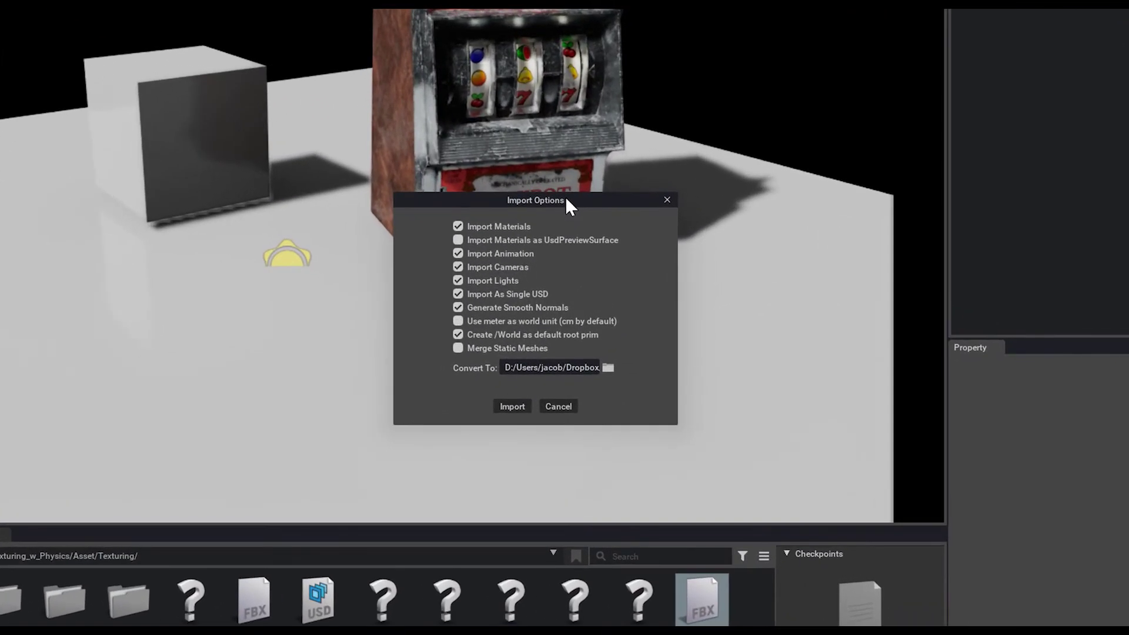
drag(565, 197, 580, 201)
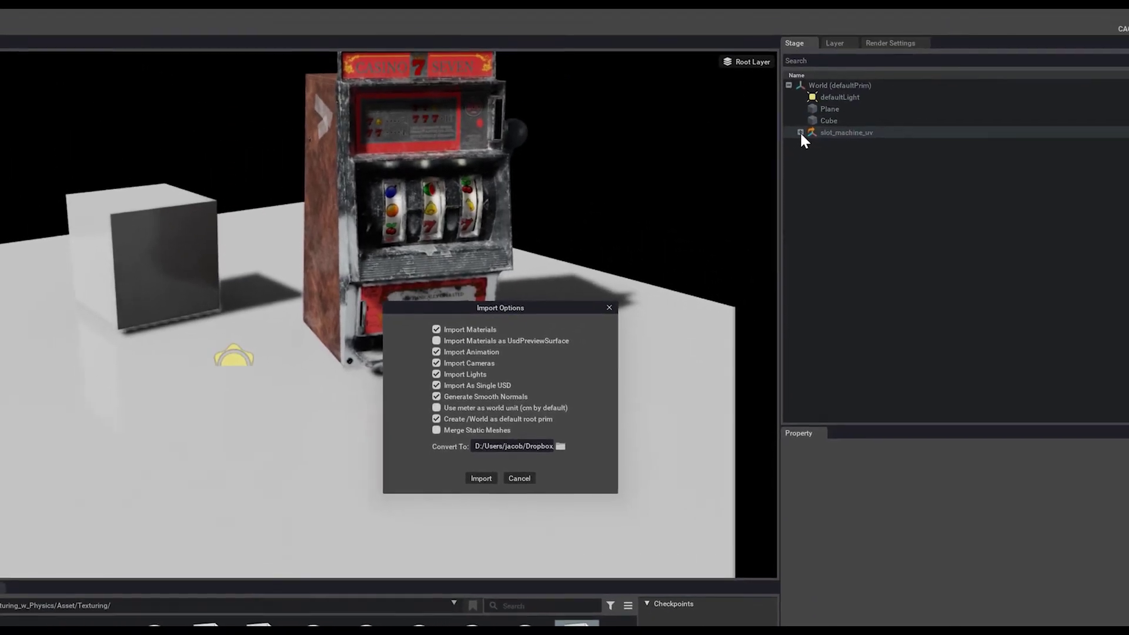
- Inspect the slot_machine_uv parts polySurface1, 15 and 20, then select the whole model
click(800, 132)
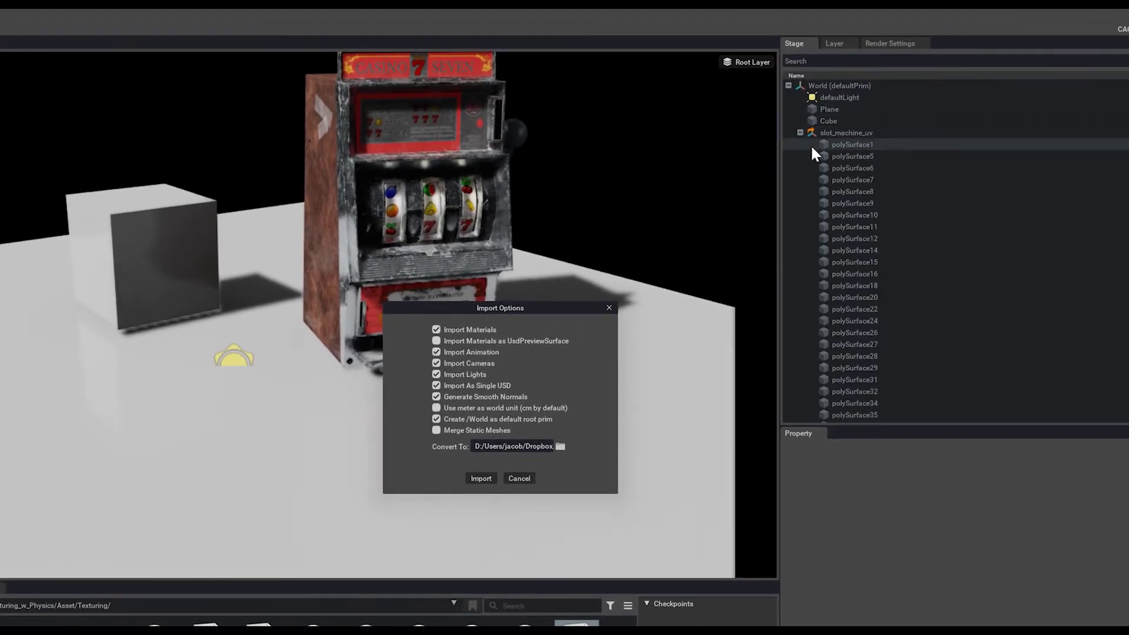
click(844, 144)
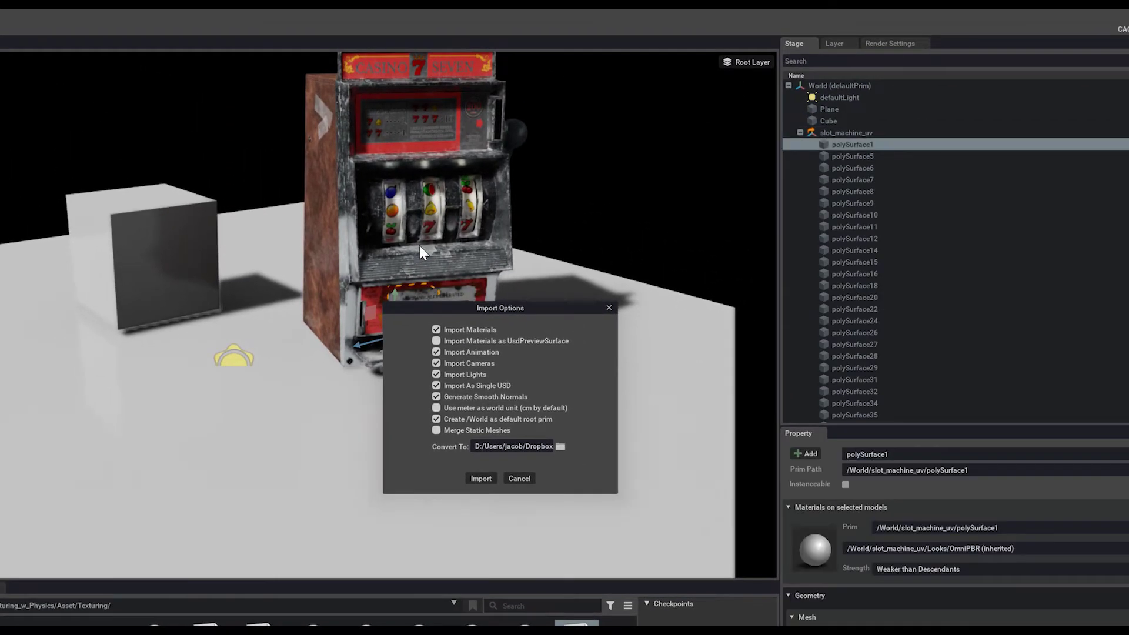
middle_drag(418, 246, 286, 256)
click(861, 262)
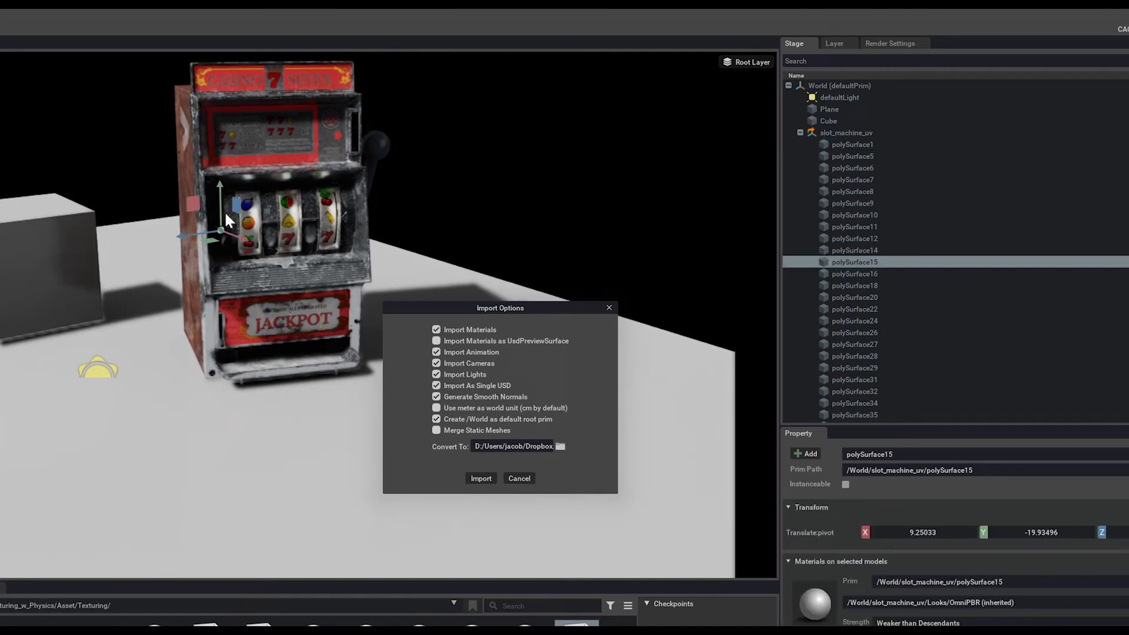
drag(211, 237, 217, 328)
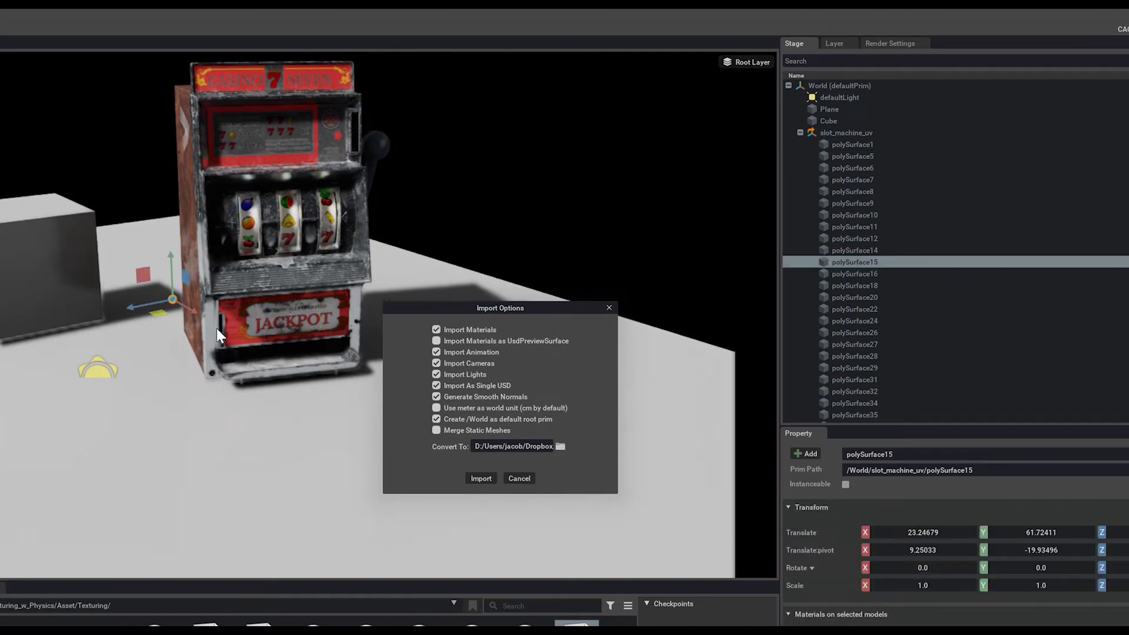
click(867, 296)
click(280, 283)
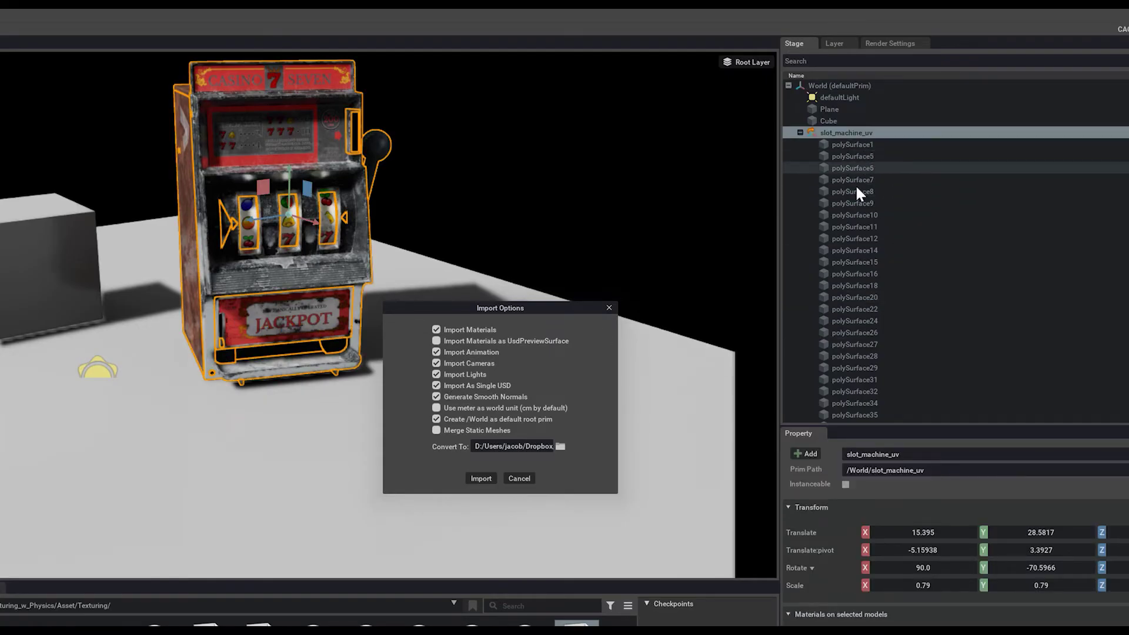
- Reopen the part list, reselect polySurface1 and polySurface15, and toggle Merge Static Meshes
click(799, 132)
click(437, 385)
click(849, 145)
scroll(850, 179, down, 2)
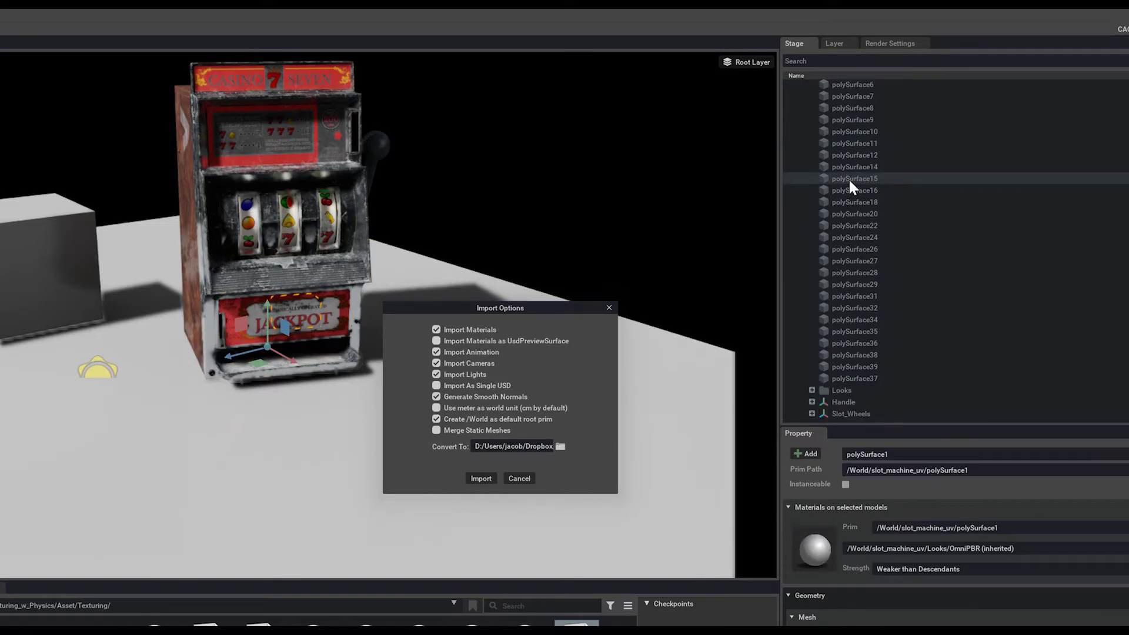
click(847, 178)
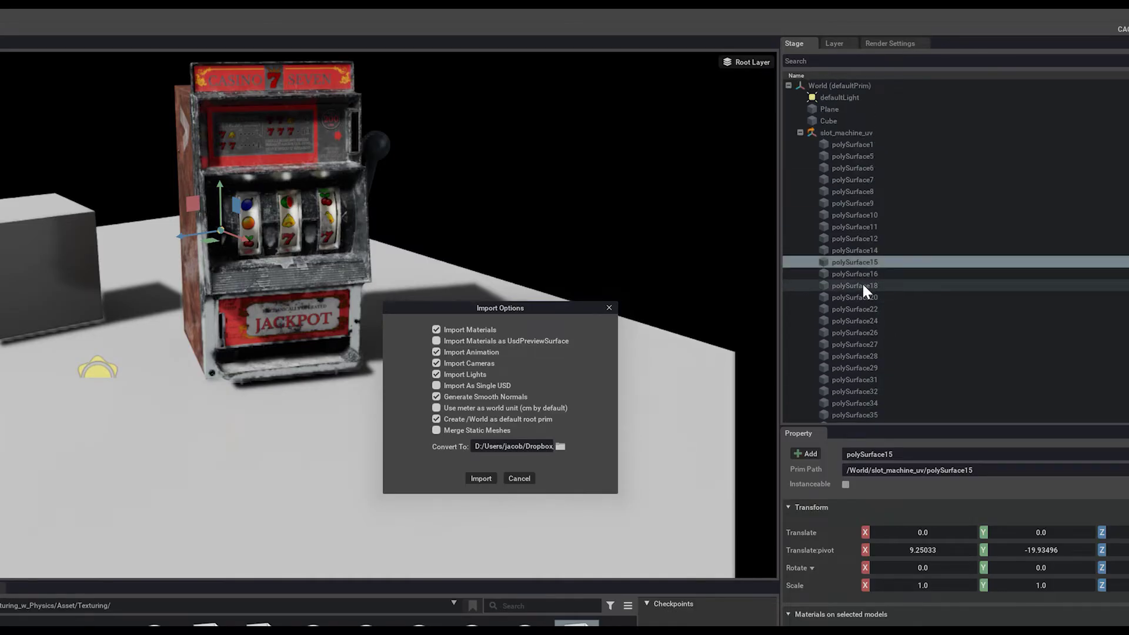
click(435, 341)
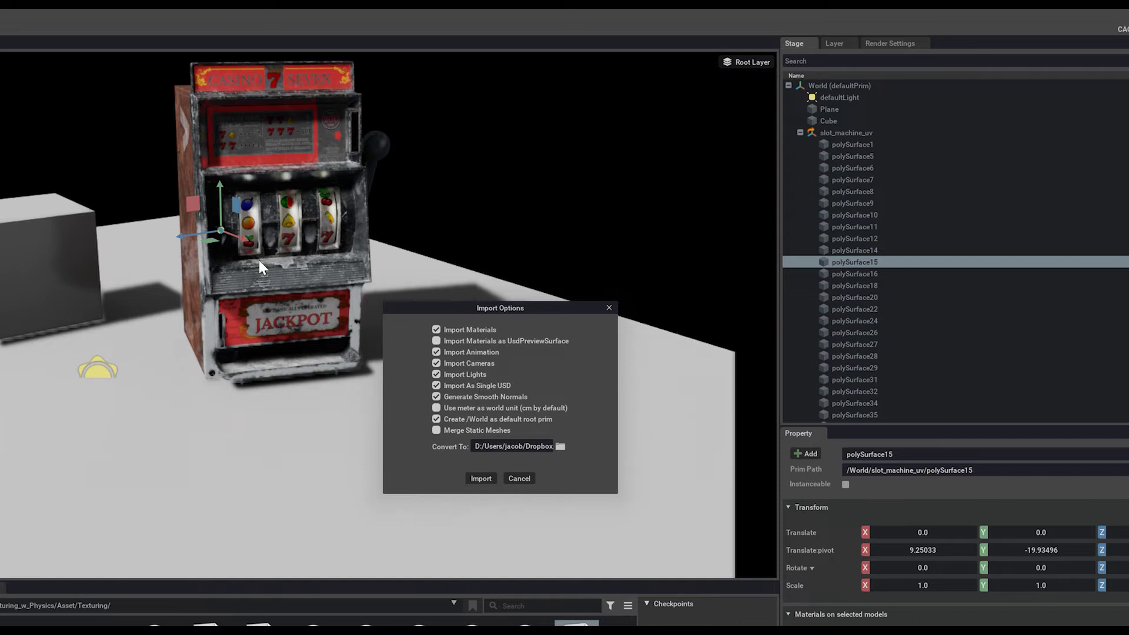
middle_drag(257, 258, 264, 298)
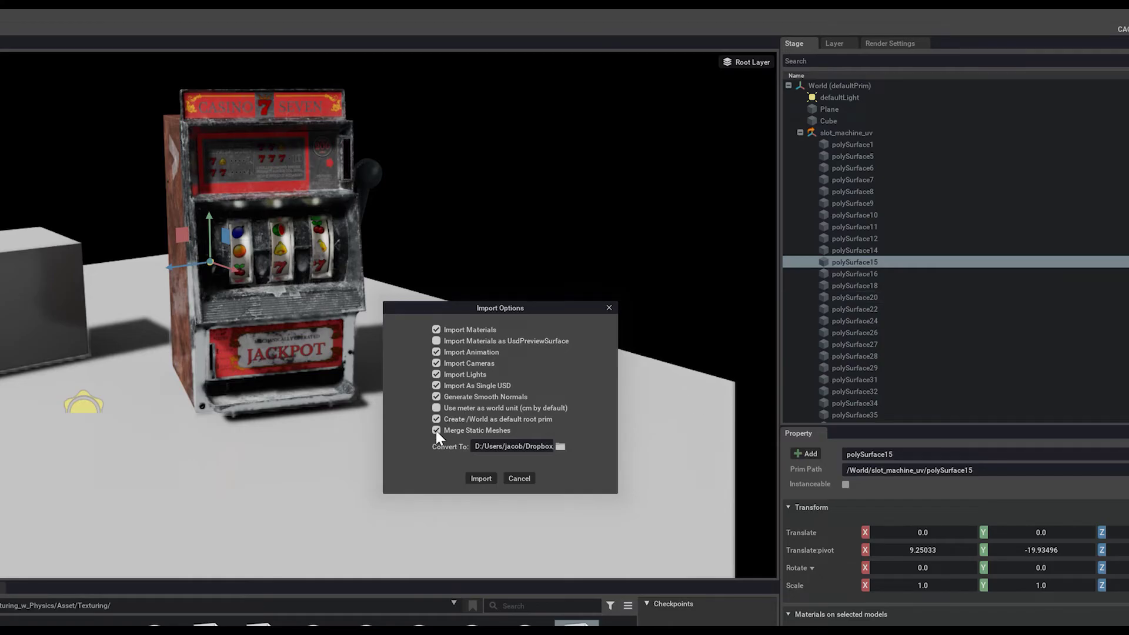
- Select polySurface1, the jackpot panel and polySurface16, then bring up the Convert To folder picker
click(848, 147)
click(847, 168)
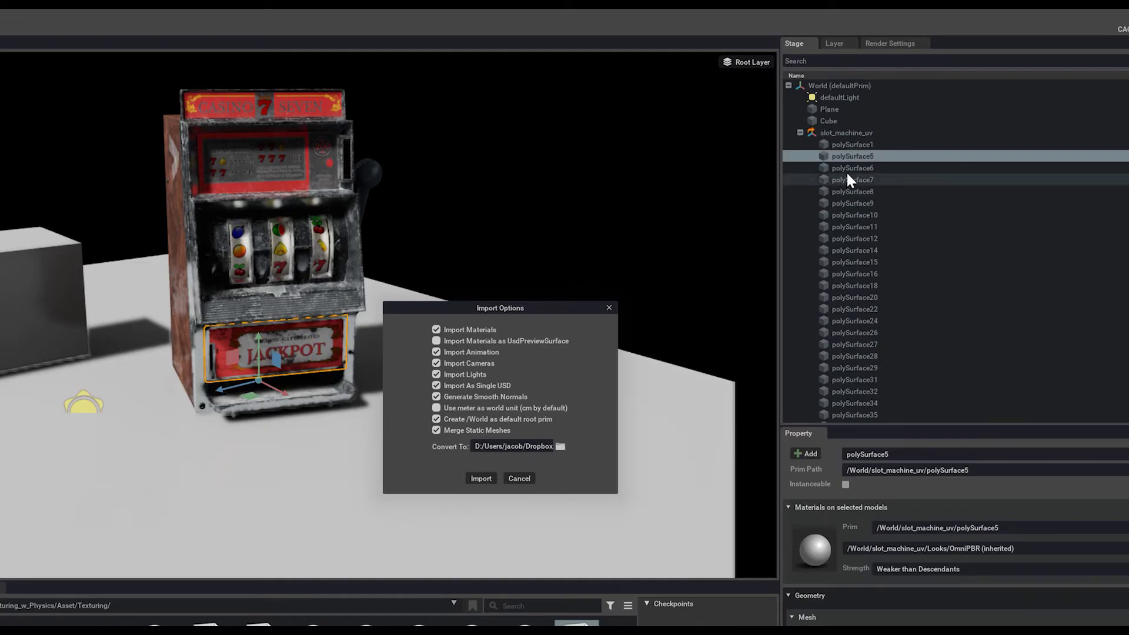
click(848, 203)
click(852, 274)
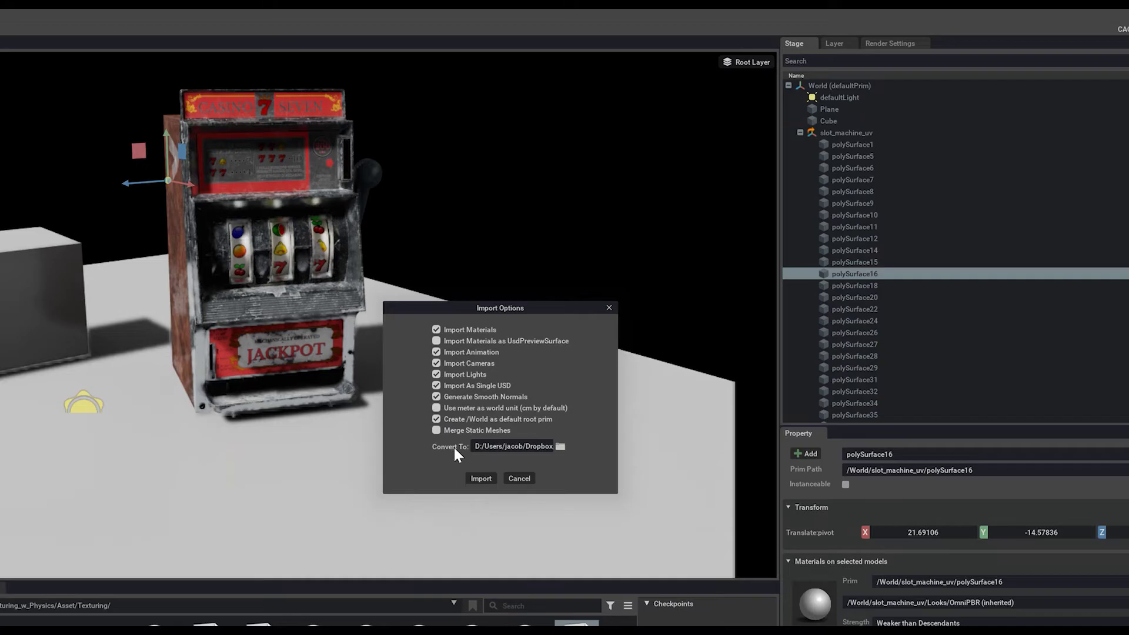
click(560, 446)
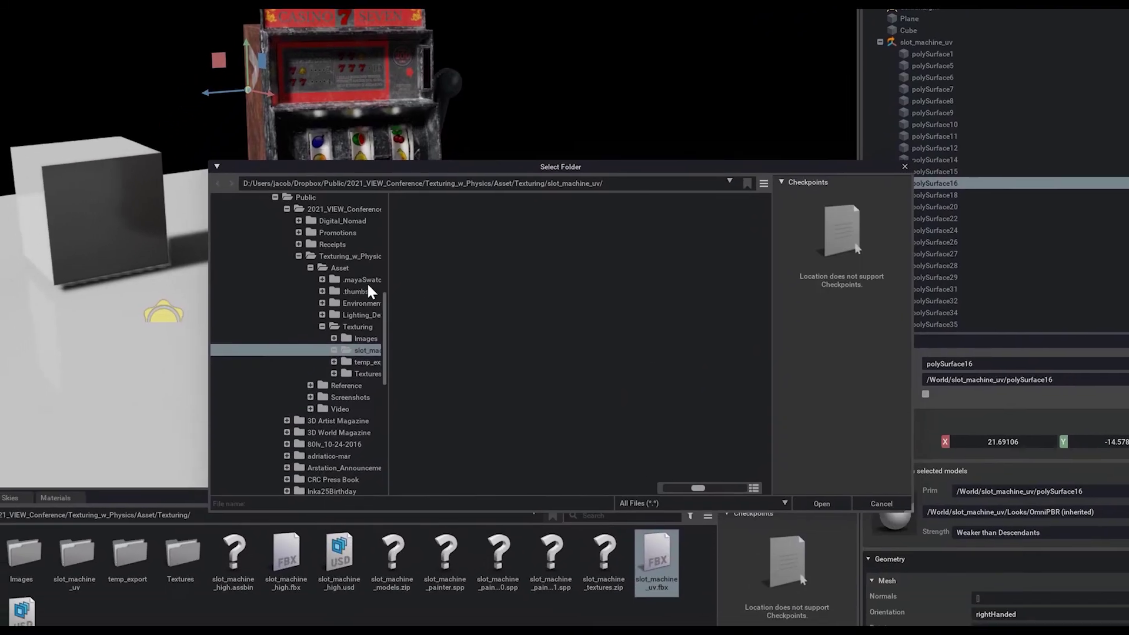
- Choose omniverse://localhost/Projects/ as the destination folder for the FBX conversion
drag(391, 289, 401, 191)
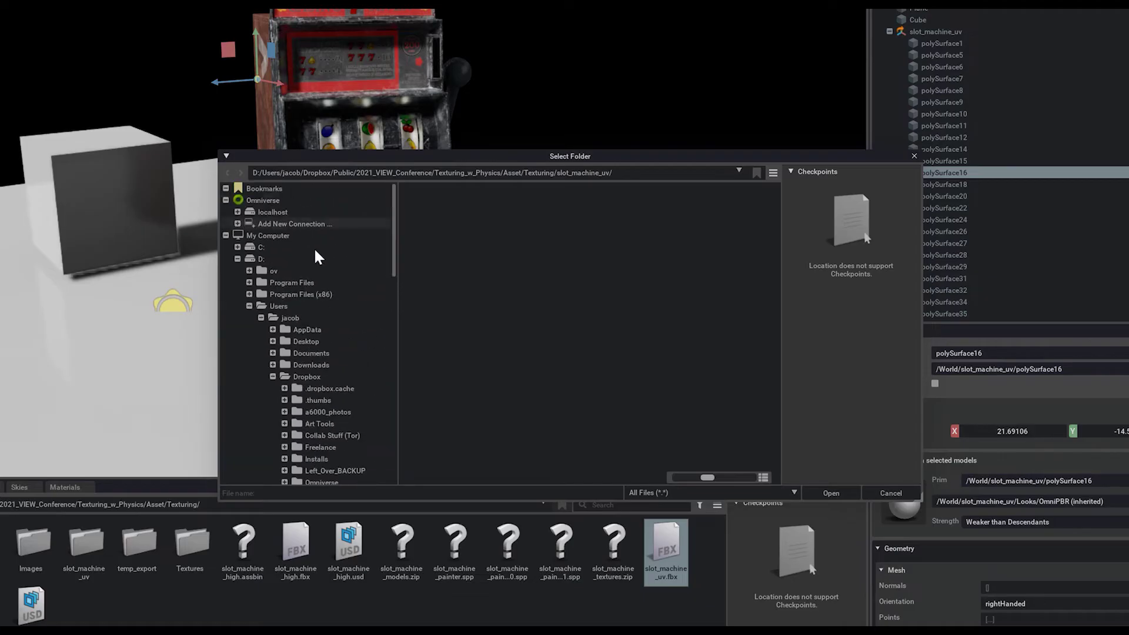
click(271, 217)
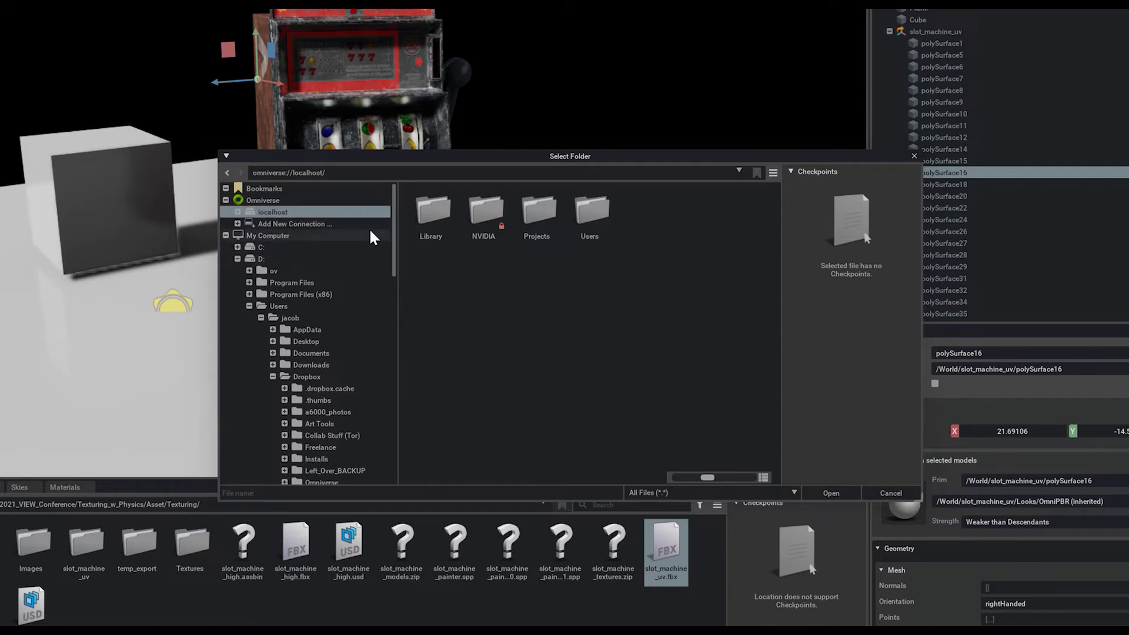
click(246, 201)
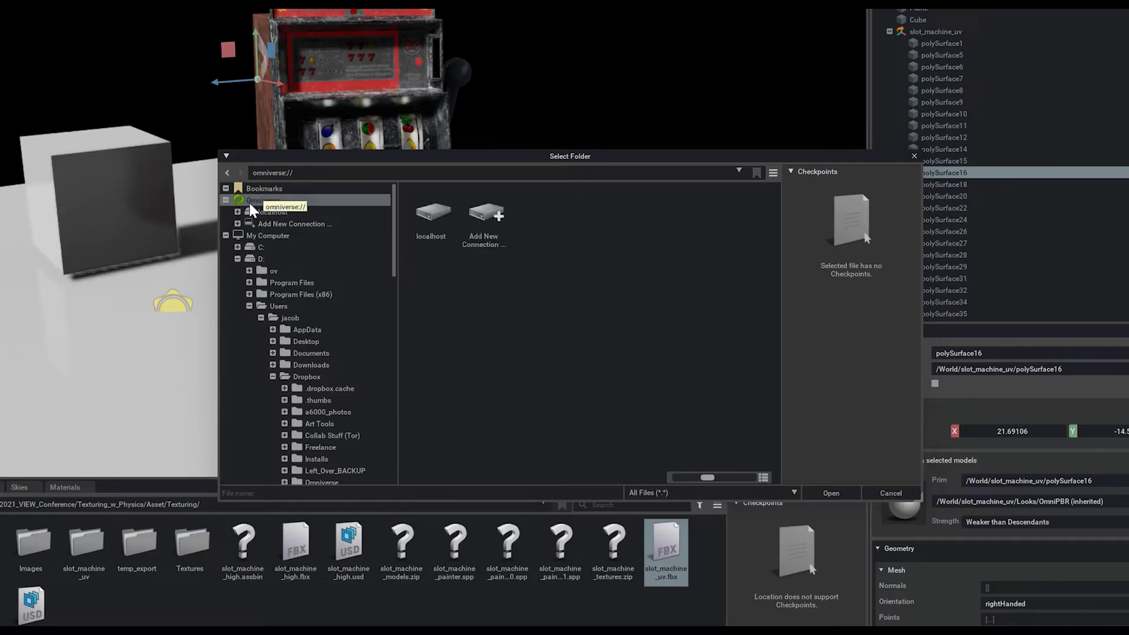
click(262, 212)
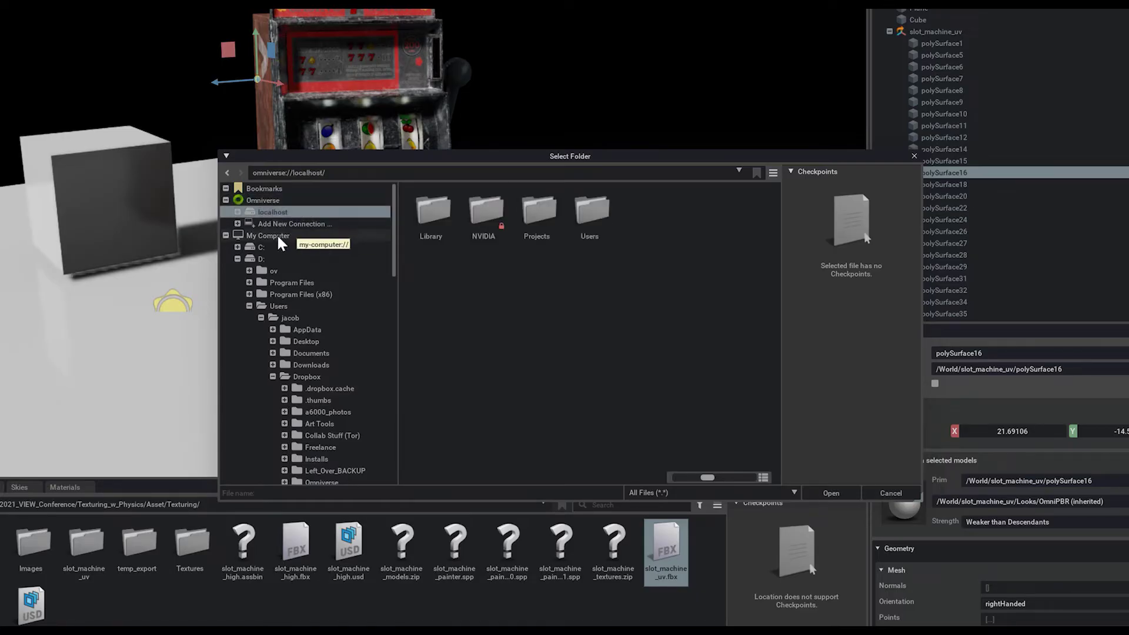
double_click(543, 217)
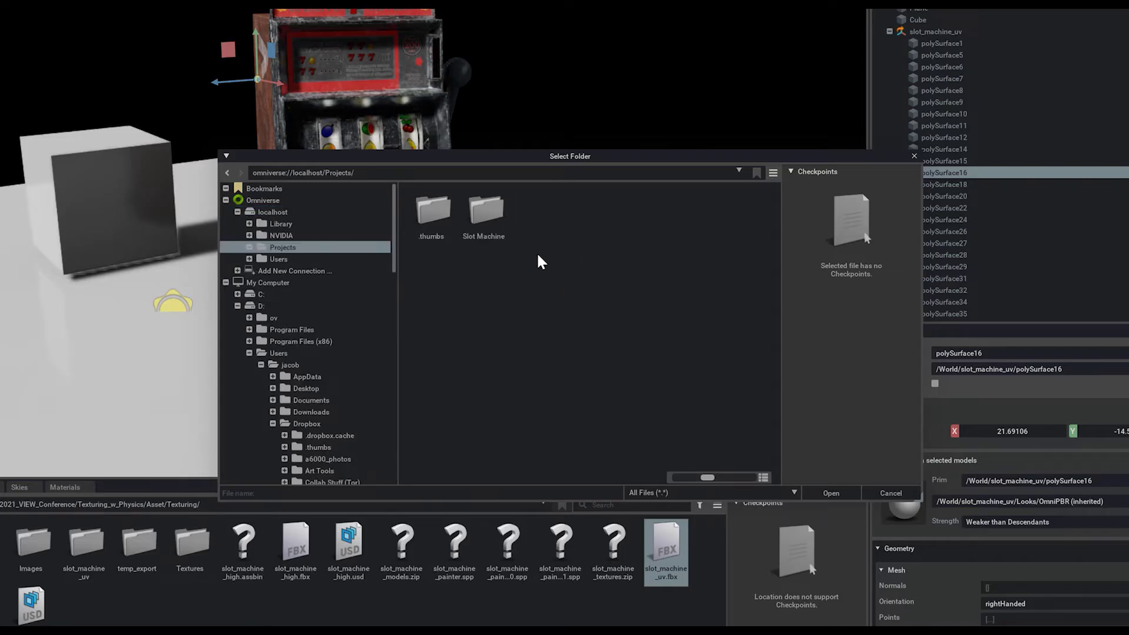
double_click(490, 212)
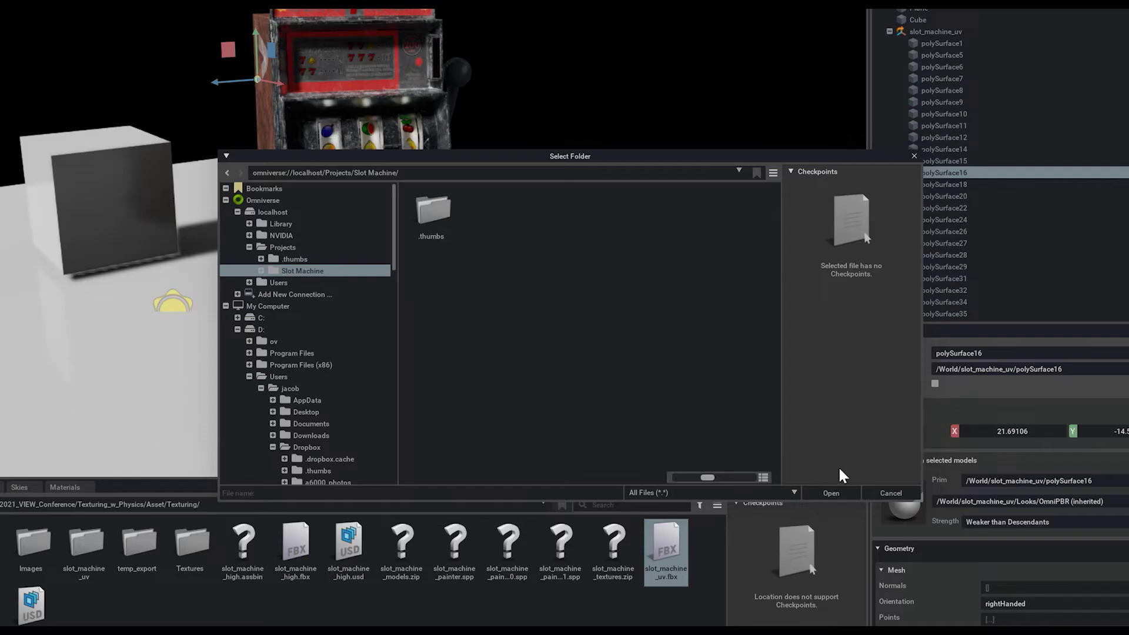
click(284, 247)
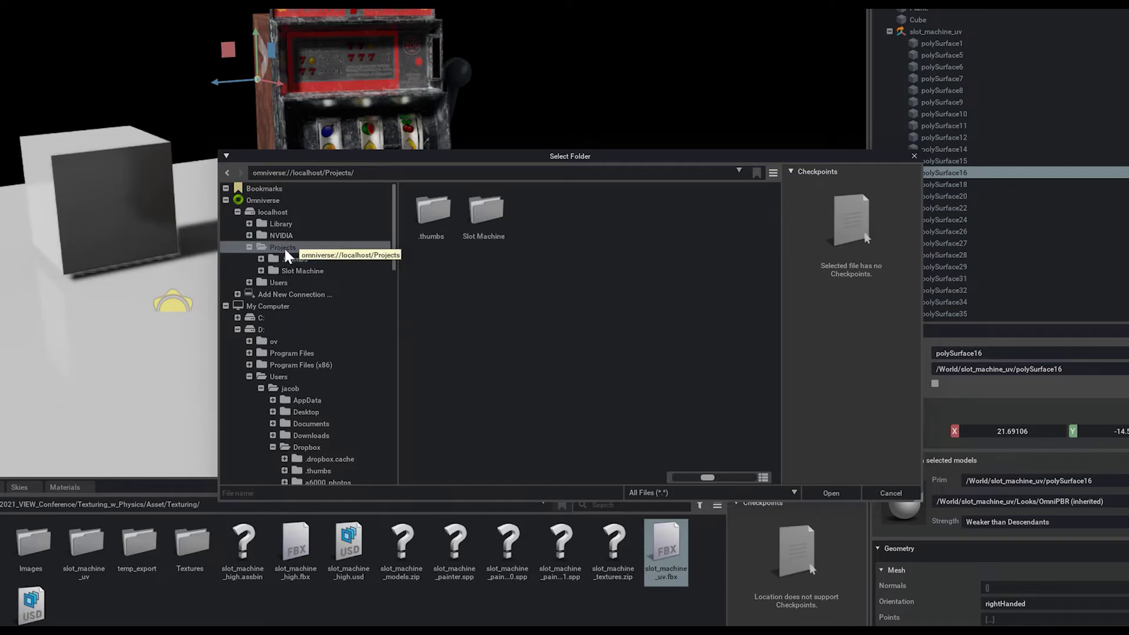
click(827, 492)
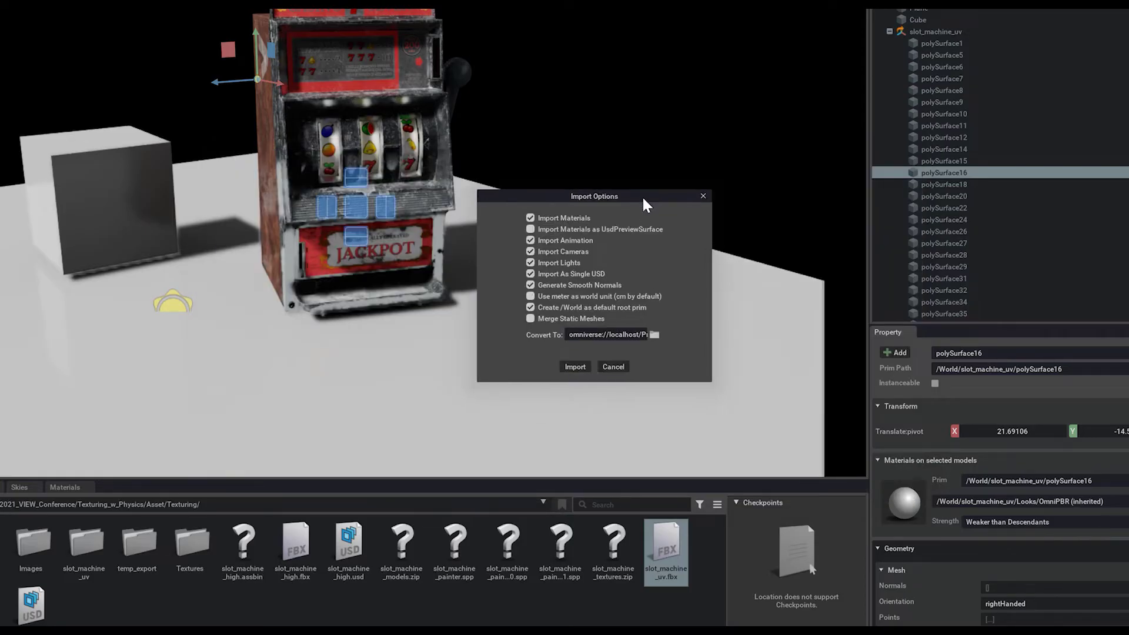
- Convert slot_machine_uv.fbx and drag the converted slot_machine_uv.usd from Projects into the scene
click(575, 366)
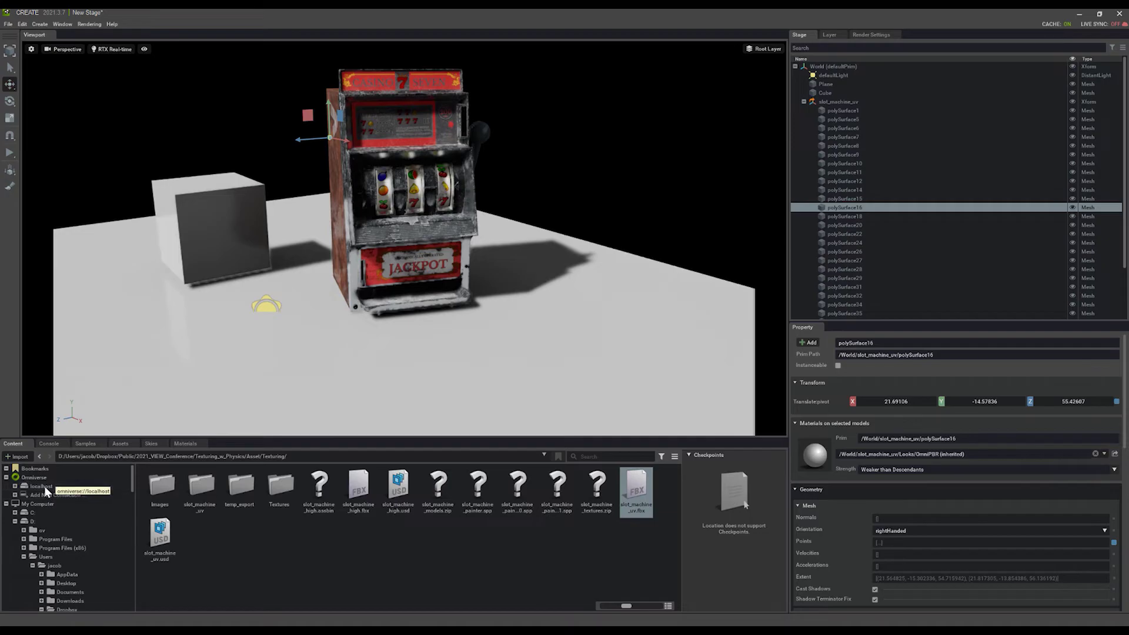
click(44, 486)
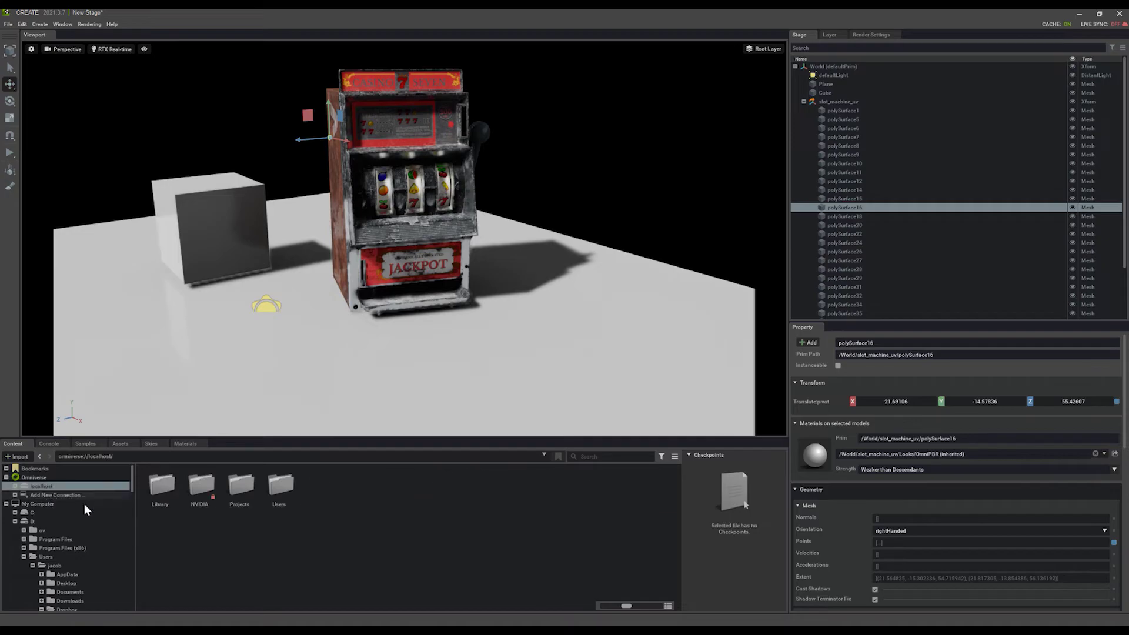
double_click(241, 490)
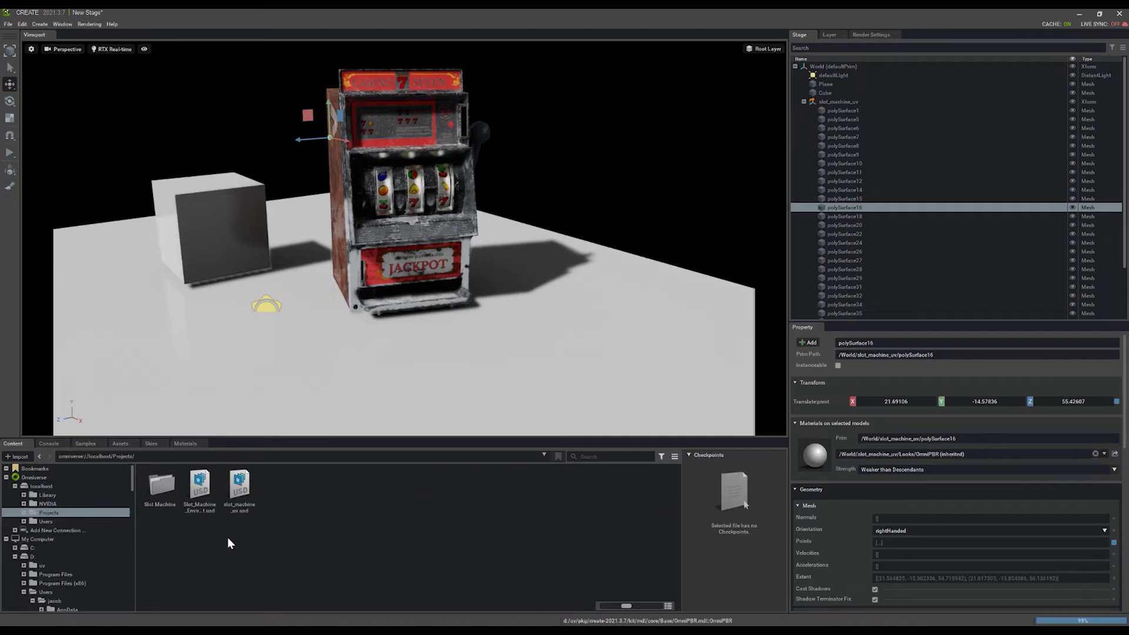
click(201, 498)
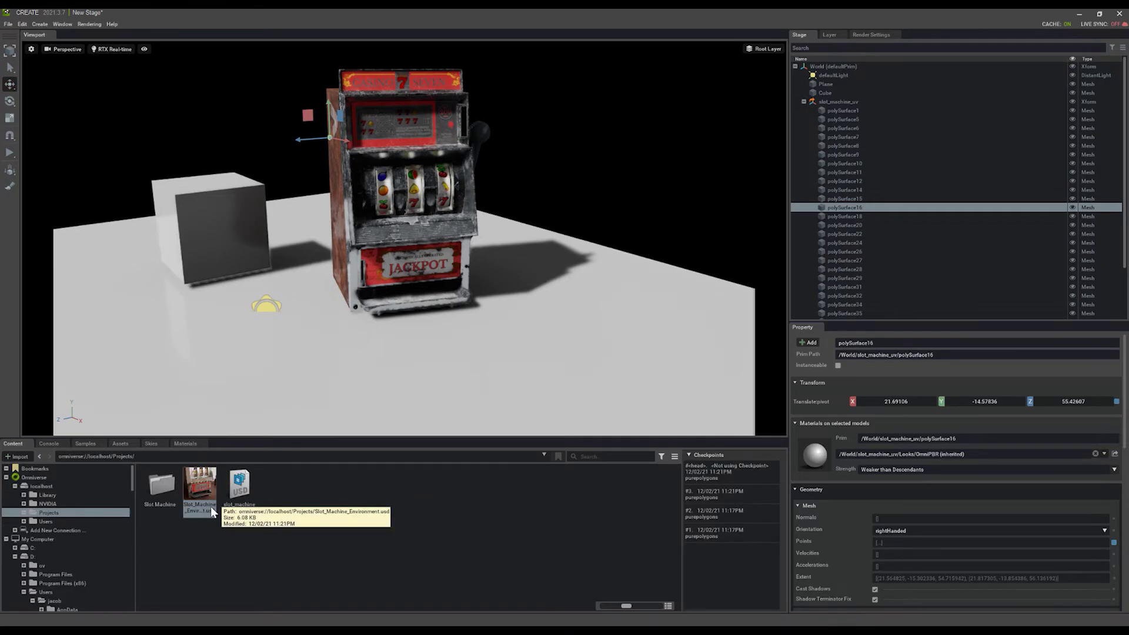
click(240, 503)
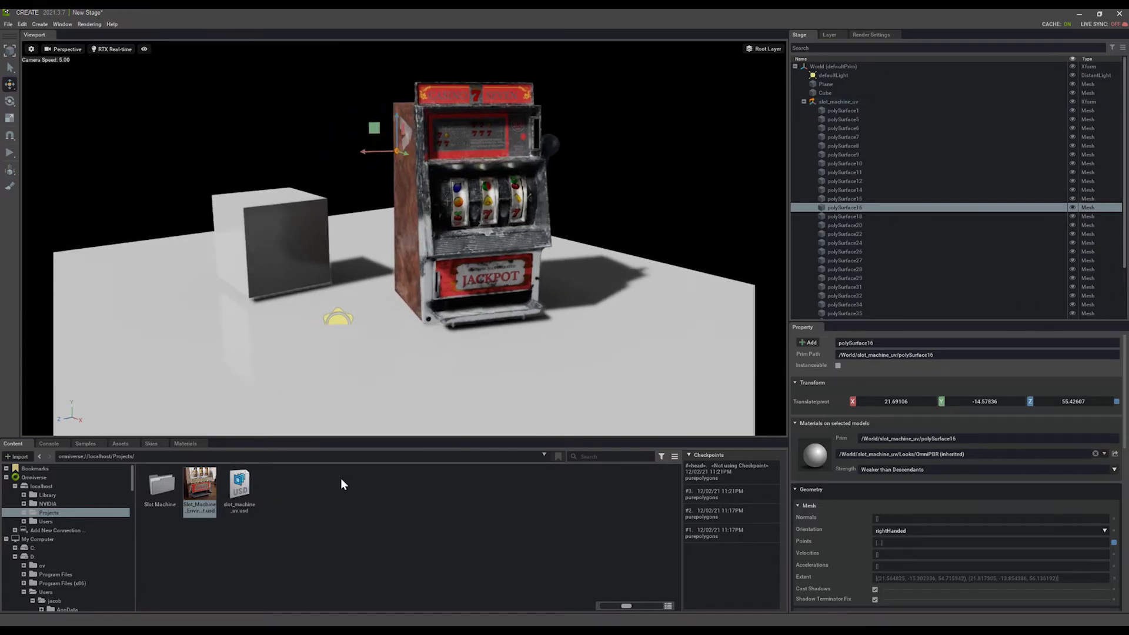
drag(242, 490, 338, 351)
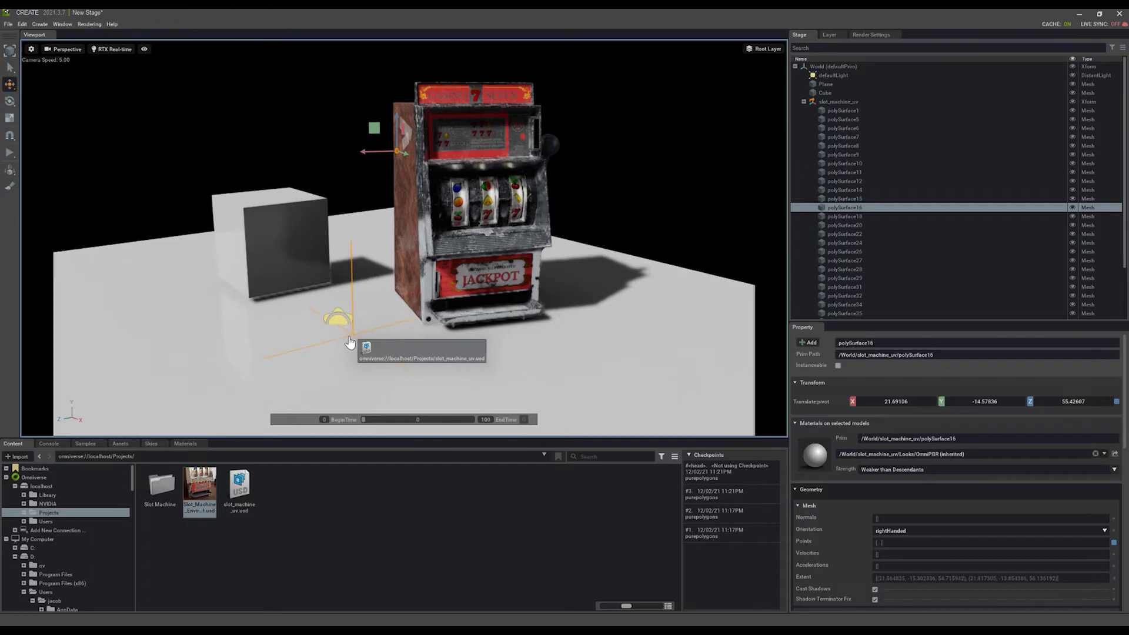
drag(338, 351, 328, 353)
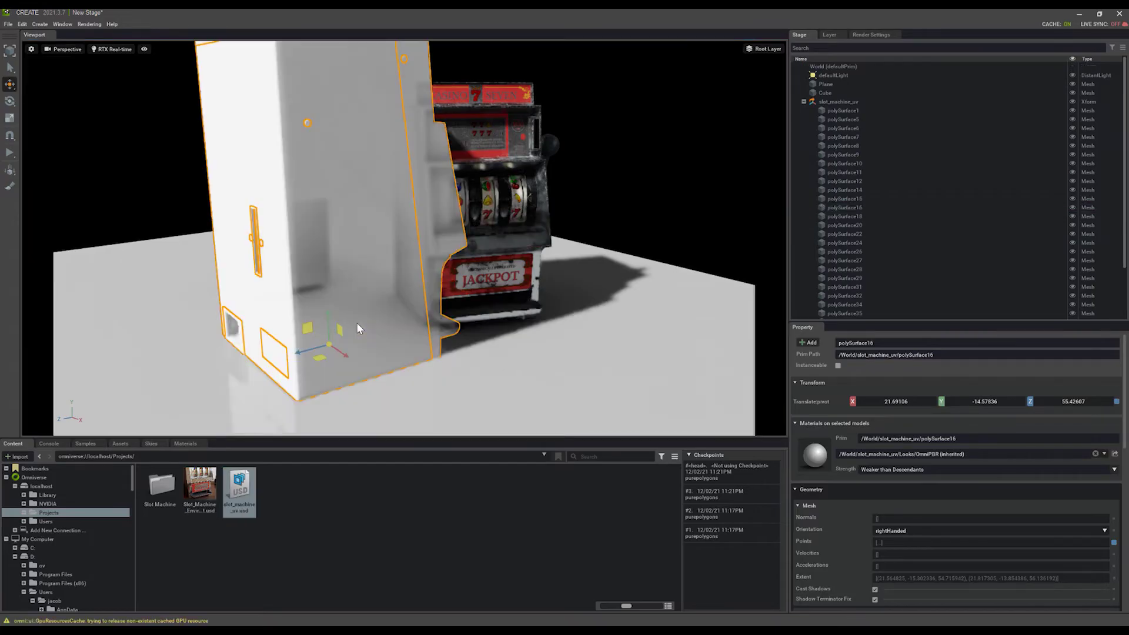
- Rotate slot_machine_uv_2, scale it to 0.77 and place it beside the textured machine
key(e)
mouse_move(331, 359)
mouse_down()
mouse_move(252, 364)
mouse_move(212, 345)
mouse_up()
key(w)
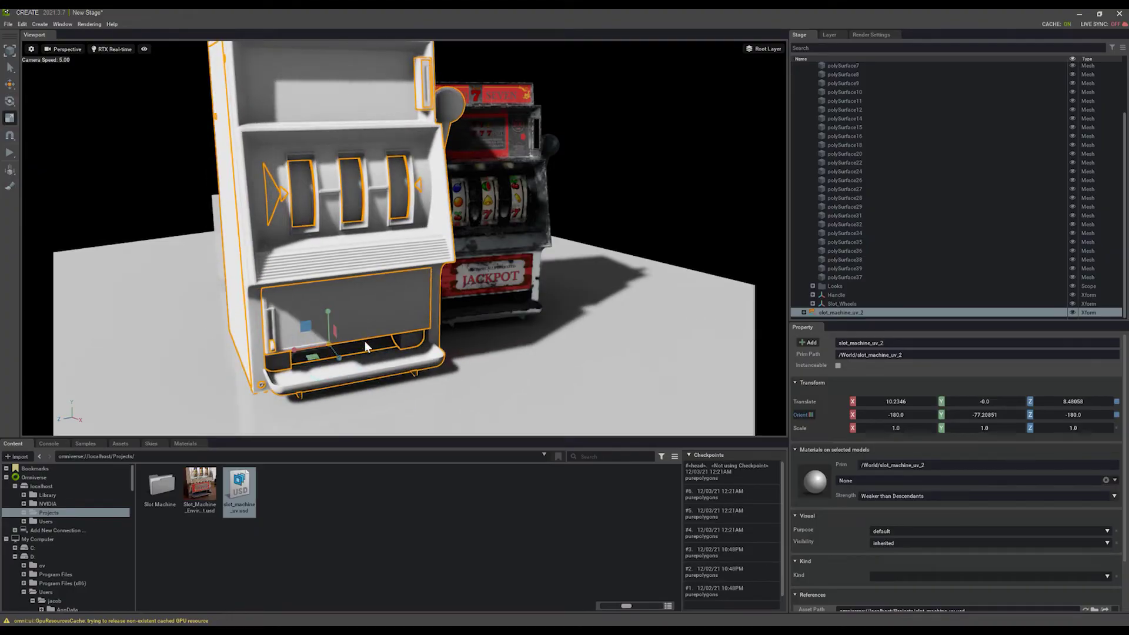
key(r)
mouse_move(329, 345)
mouse_down()
mouse_move(315, 359)
mouse_move(286, 354)
mouse_move(393, 310)
mouse_up()
key(w)
scroll(444, 309, up, 2)
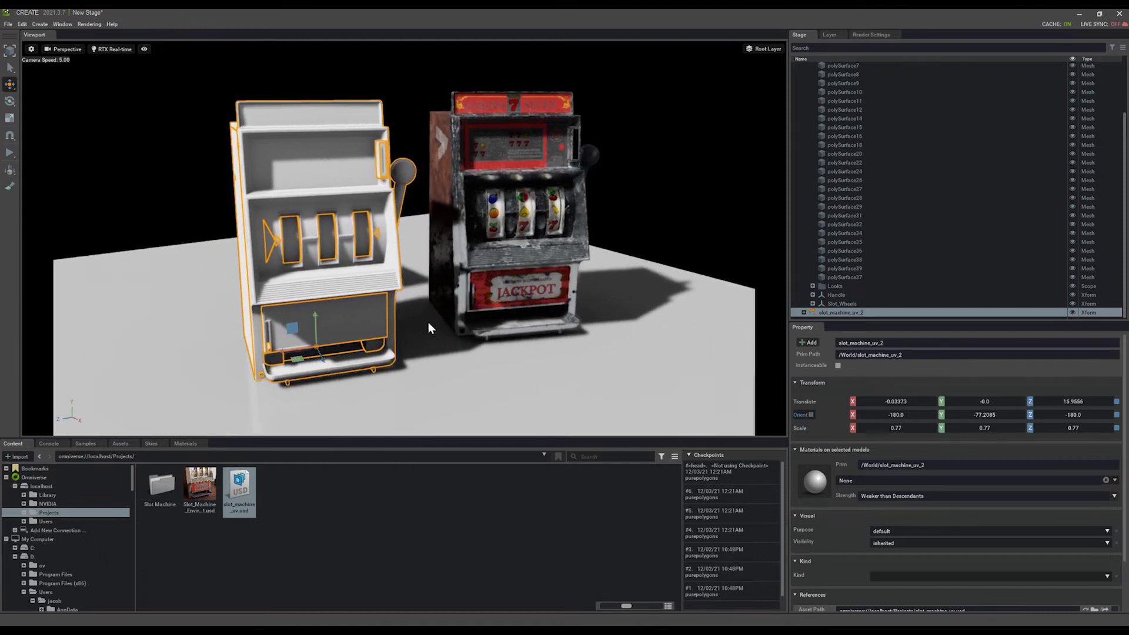
key(e)
drag(324, 364, 316, 362)
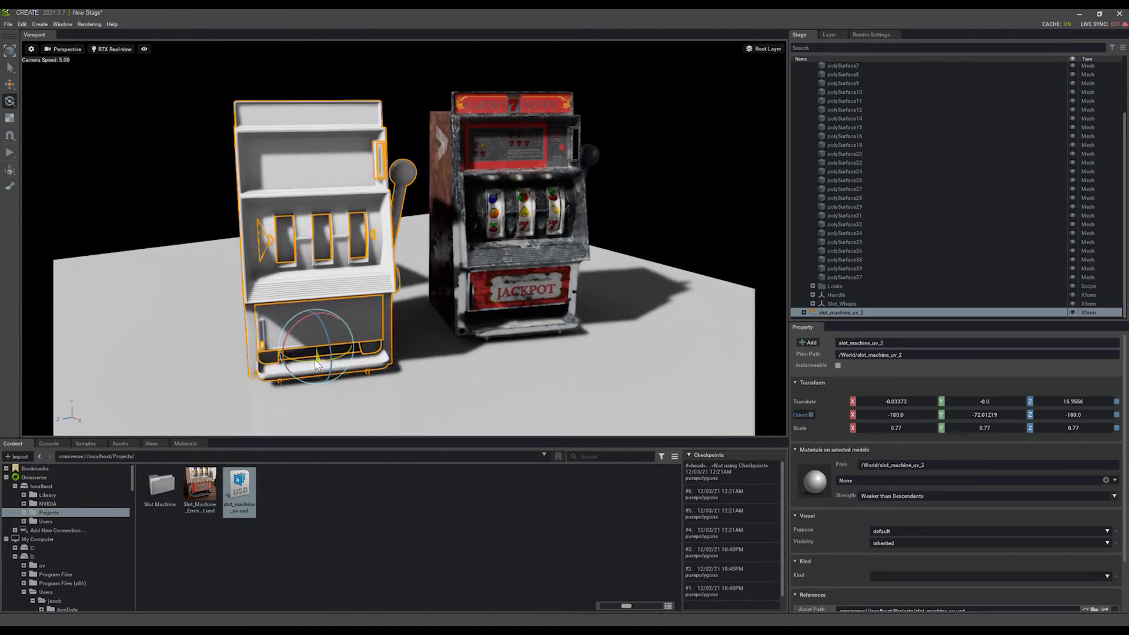
key(w)
scroll(472, 275, up, 2)
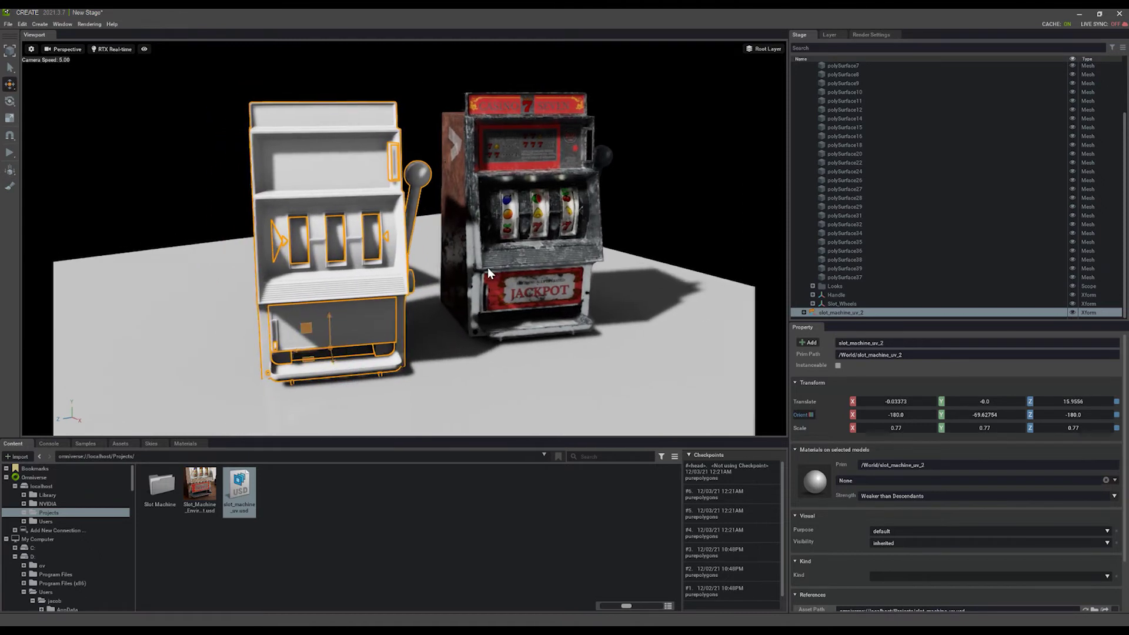
click(530, 206)
- Delete the textured slot machine and move slot_machine_uv_2 to the right
key(Delete)
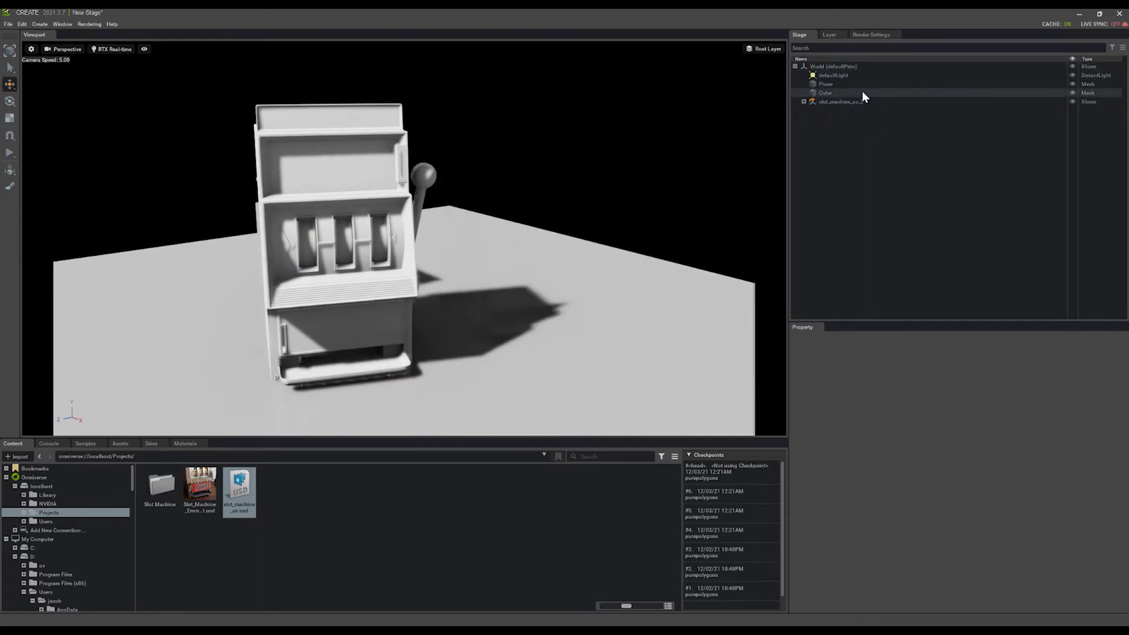
click(312, 252)
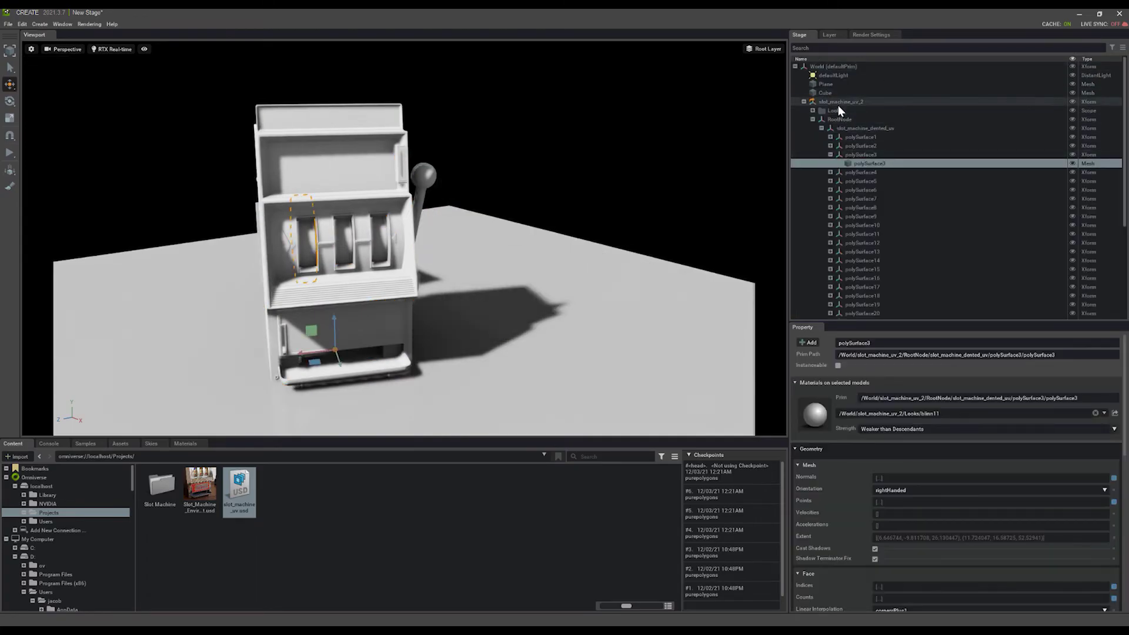
click(837, 104)
drag(336, 304, 409, 289)
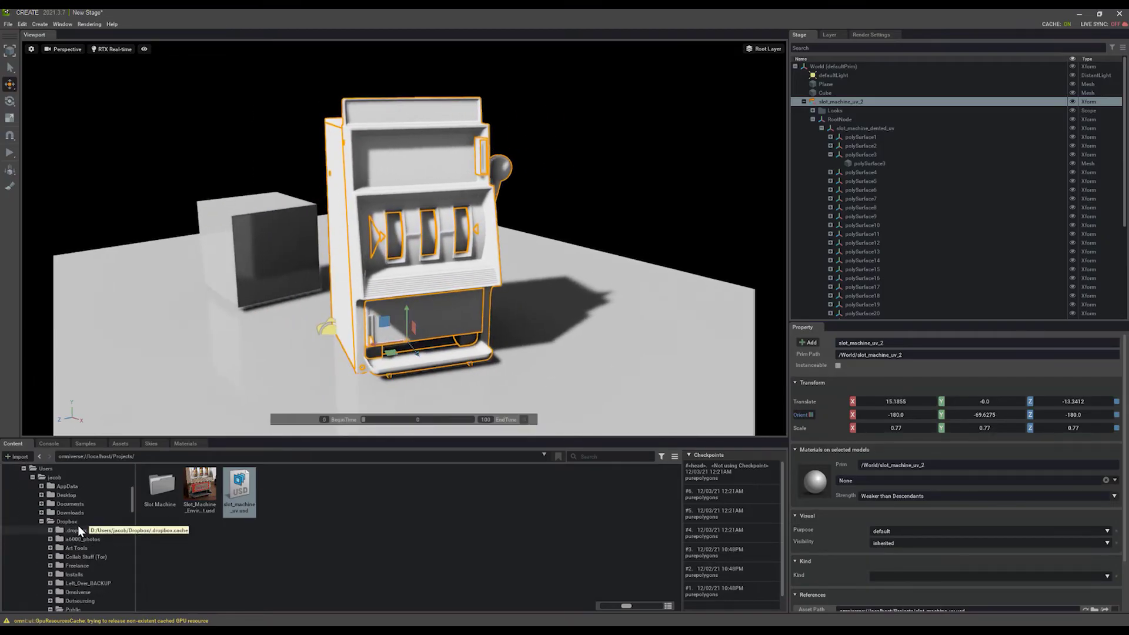
- Browse the Content tree to the Texturing/Textures folder and collapse the RootNode hierarchy
click(77, 527)
scroll(78, 525, down, 2)
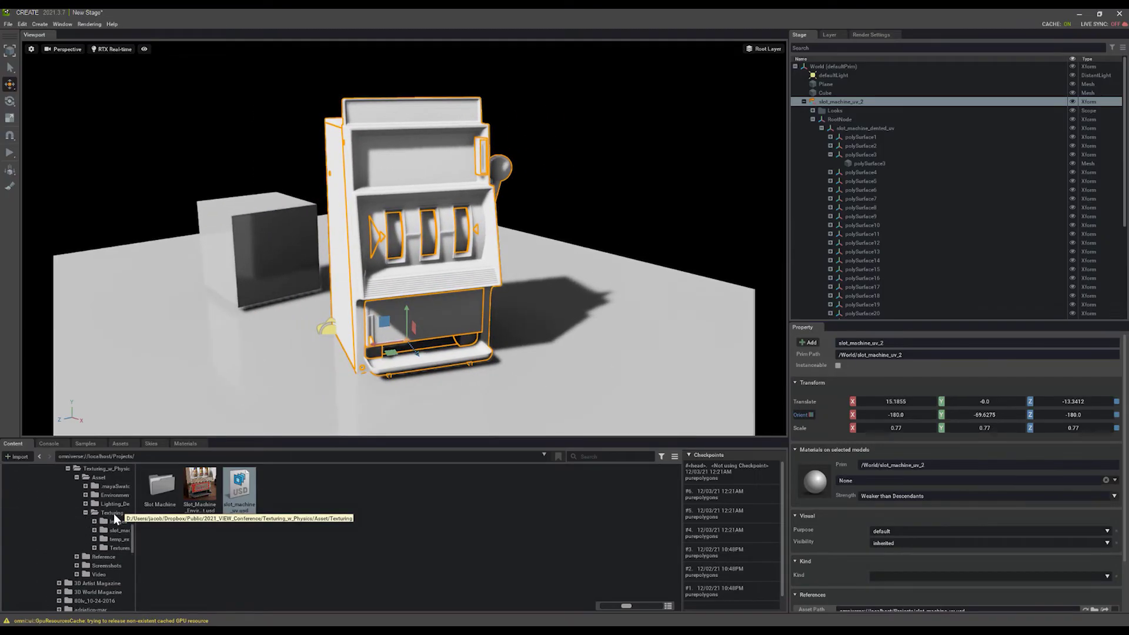
click(114, 513)
double_click(272, 490)
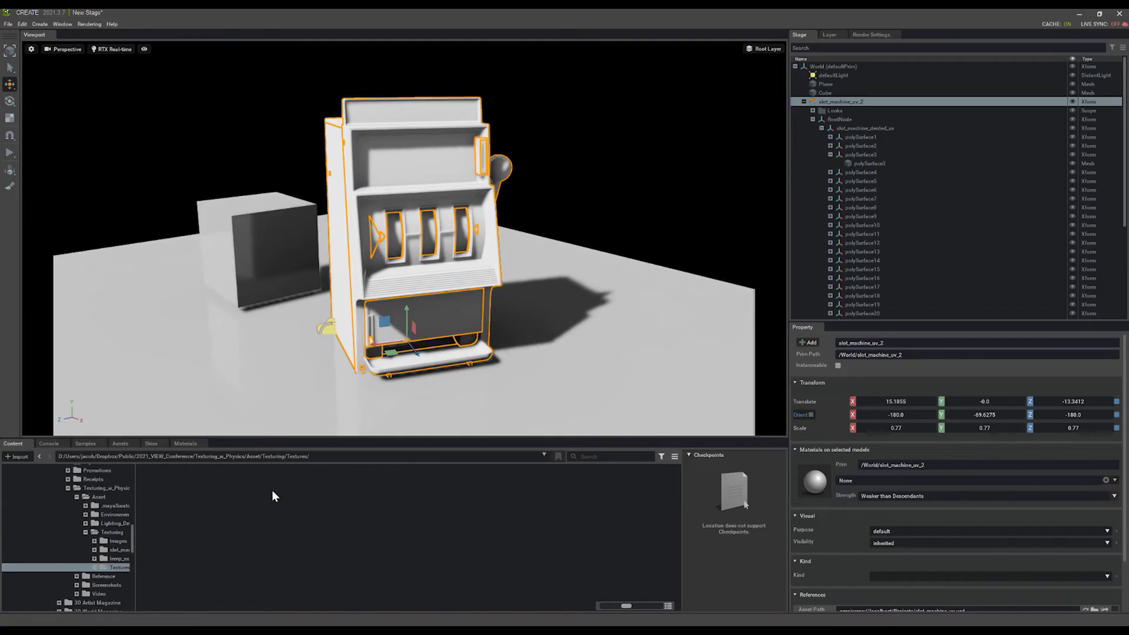
click(814, 120)
alt+drag(599, 210, 416, 217)
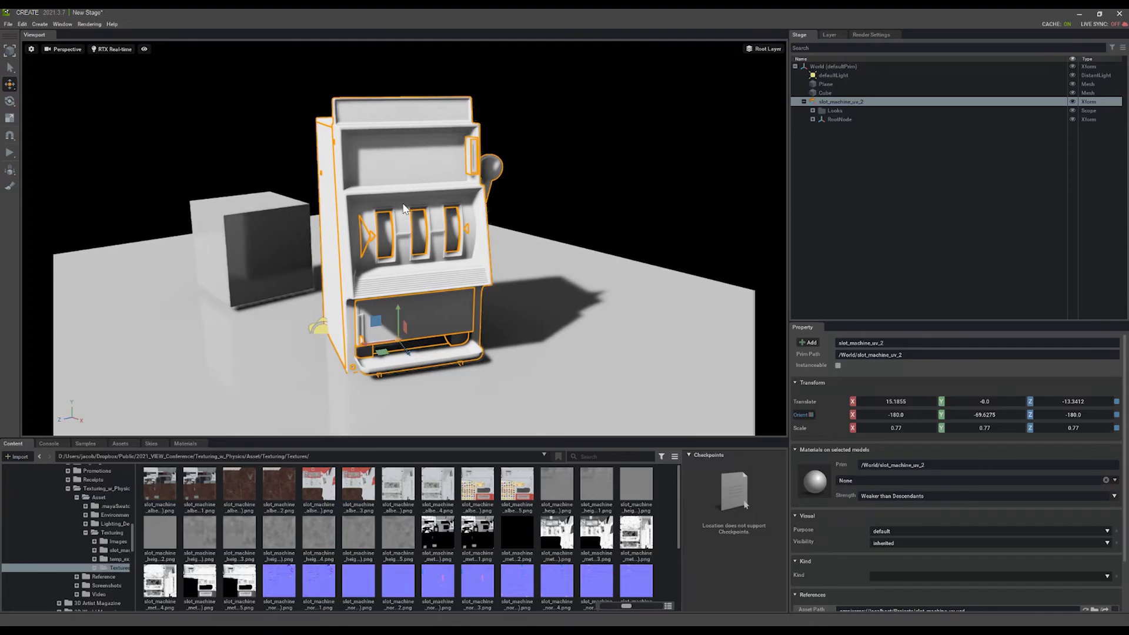
key(w)
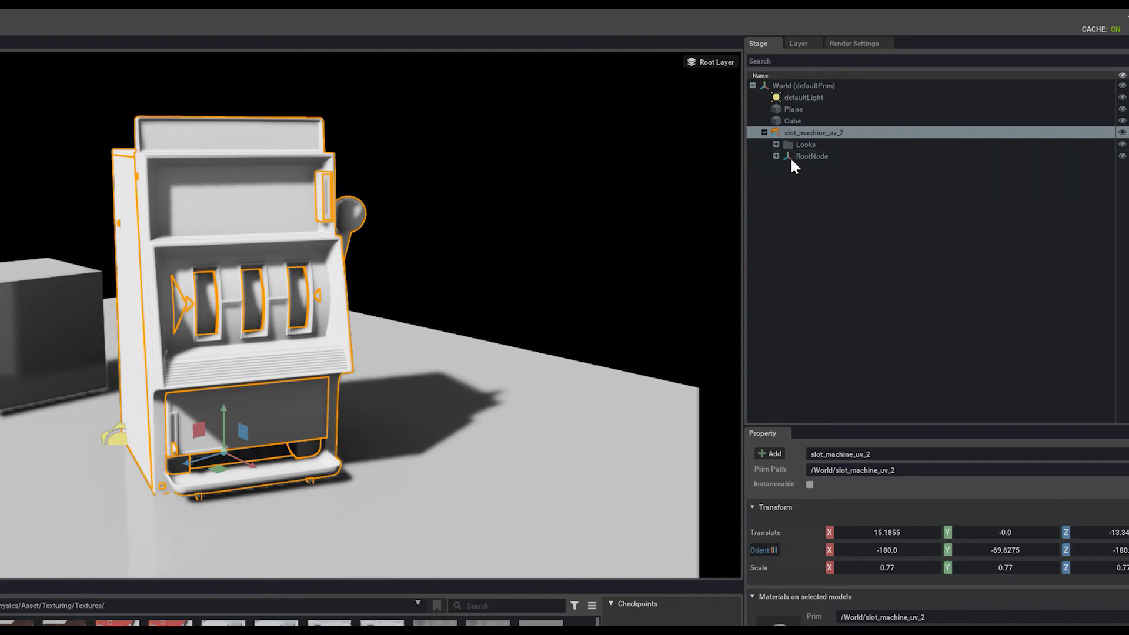
- Reselect slot_machine_uv_2 and bring up the Create > Material list of types
click(790, 156)
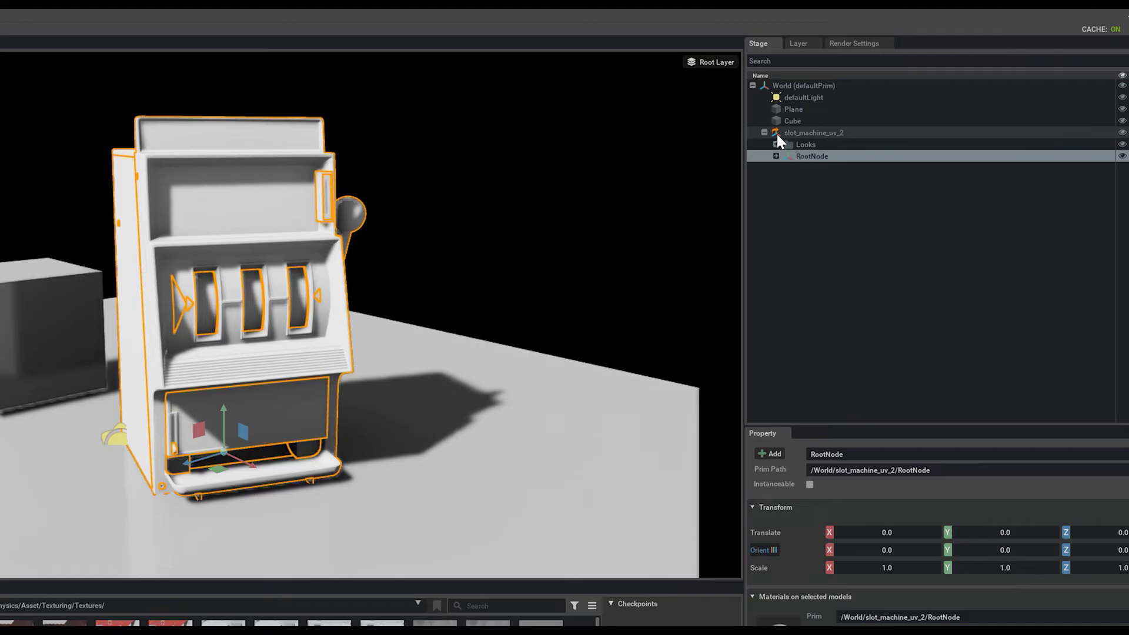
click(776, 132)
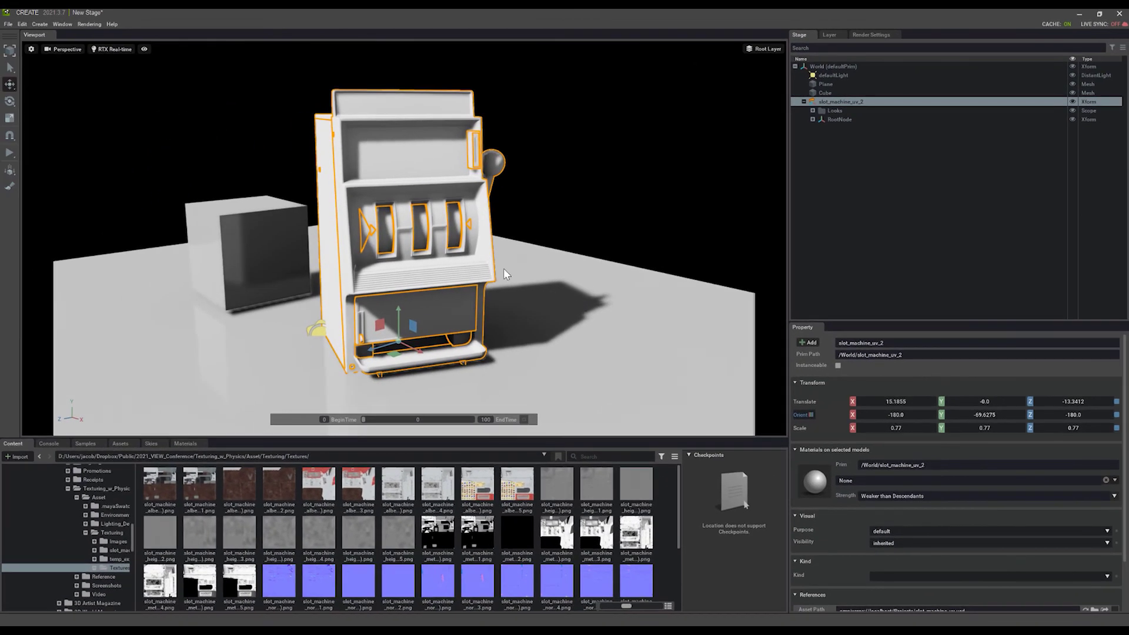
alt+drag(503, 268, 479, 284)
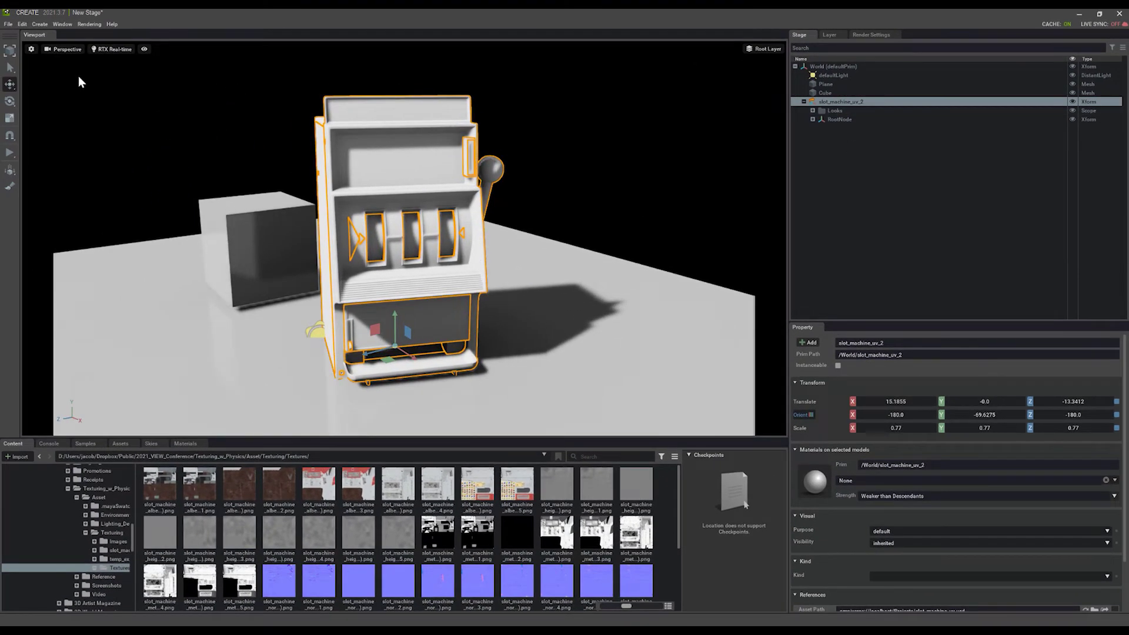
click(40, 24)
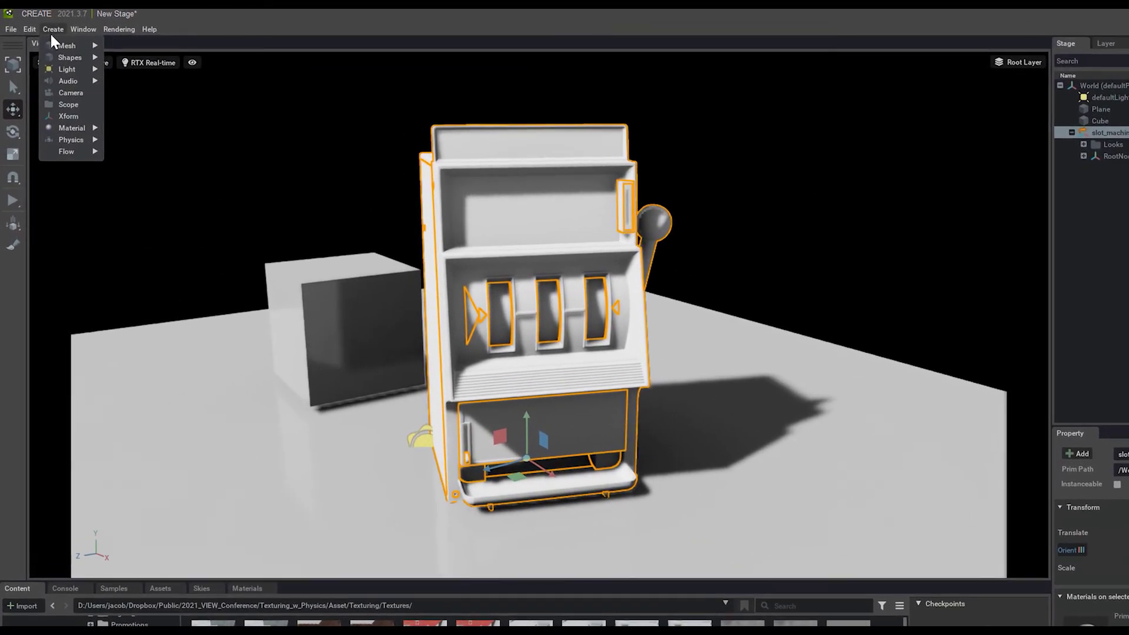
mouse_move(70, 126)
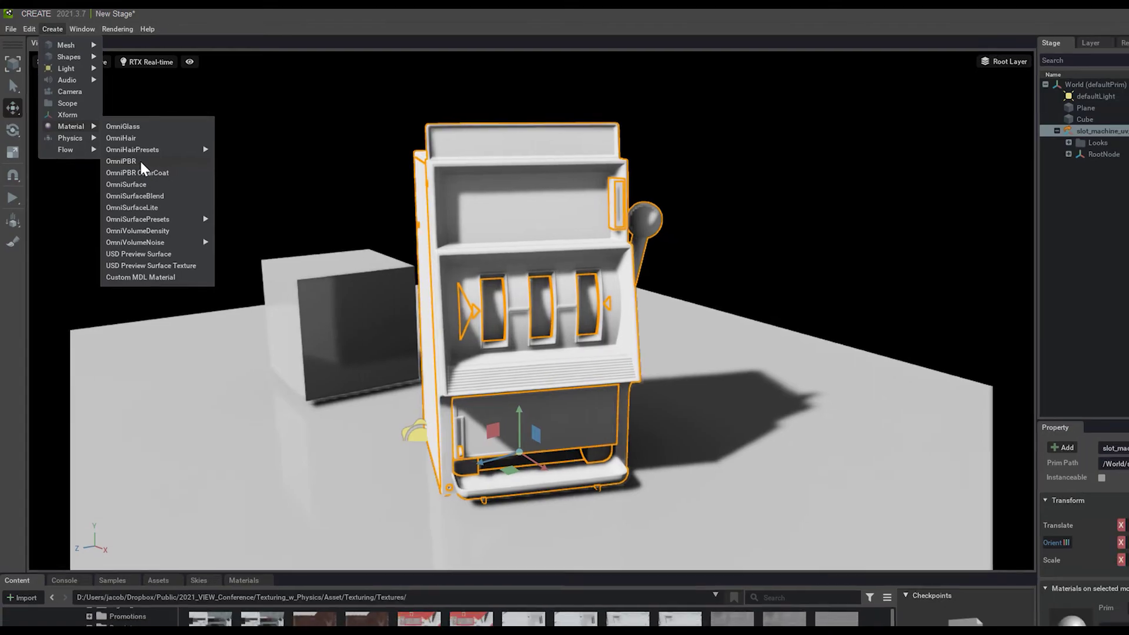
- Add an OmniPBR material with slot_machine_albedo.1001.png as its Albedo Map, then select slot_machine_uv_2
click(141, 162)
alt+drag(439, 191, 500, 234)
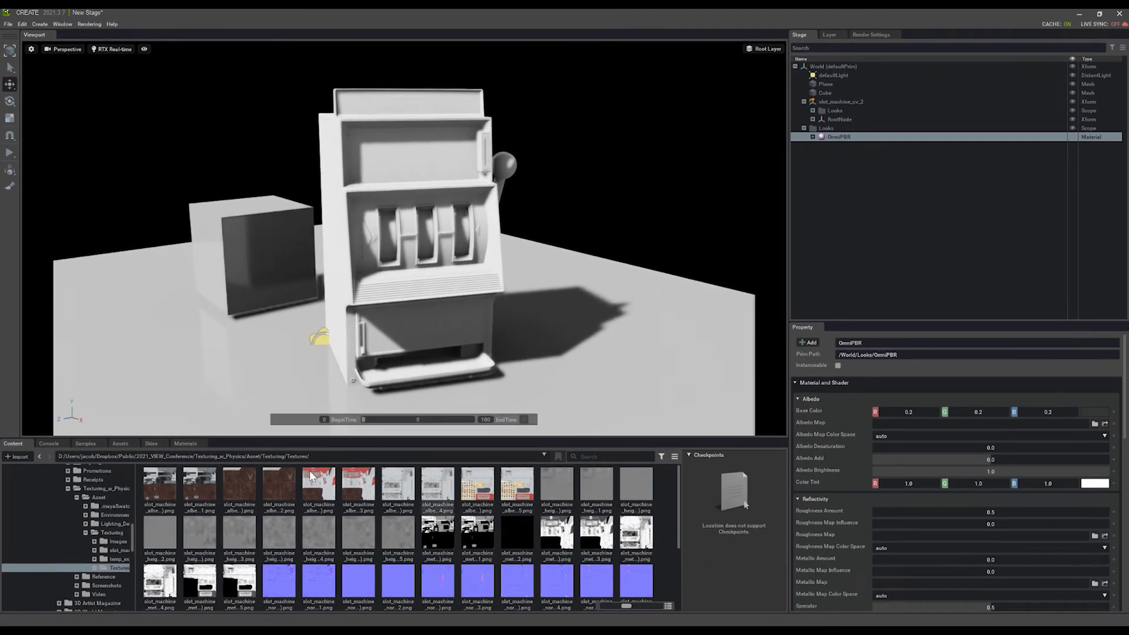
drag(197, 500, 836, 461)
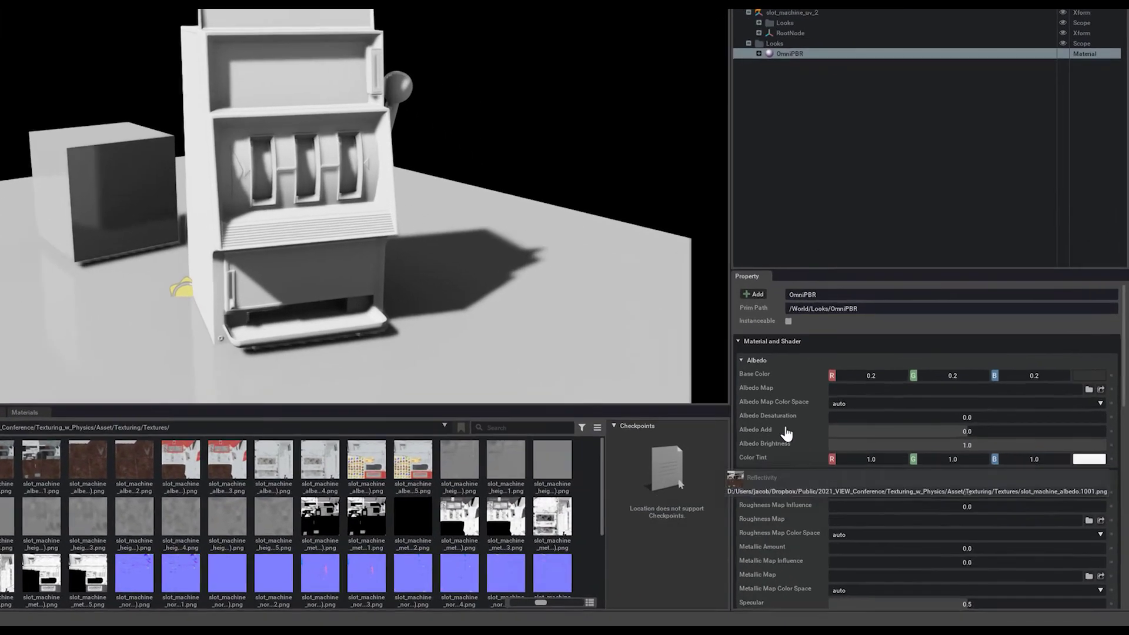
drag(784, 432, 784, 342)
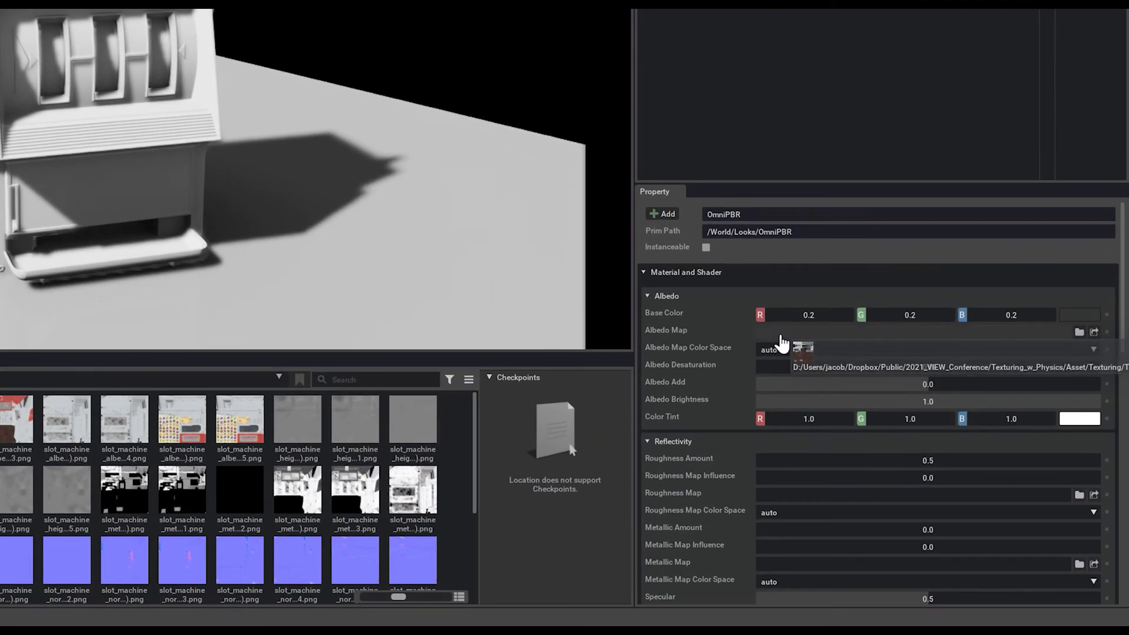
drag(783, 343, 783, 342)
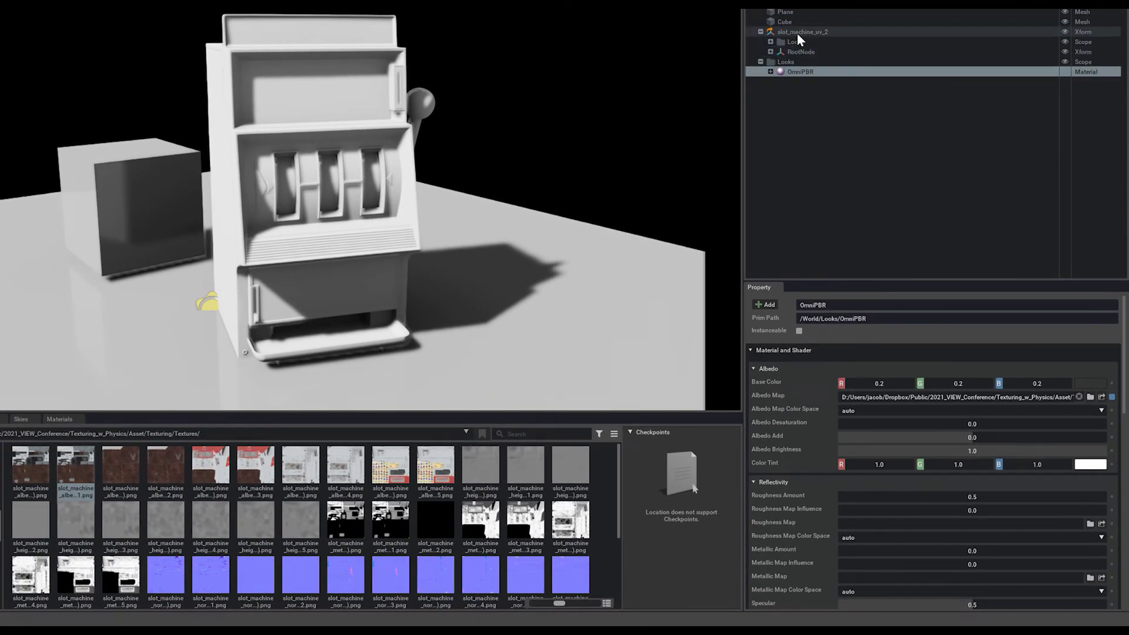
click(795, 31)
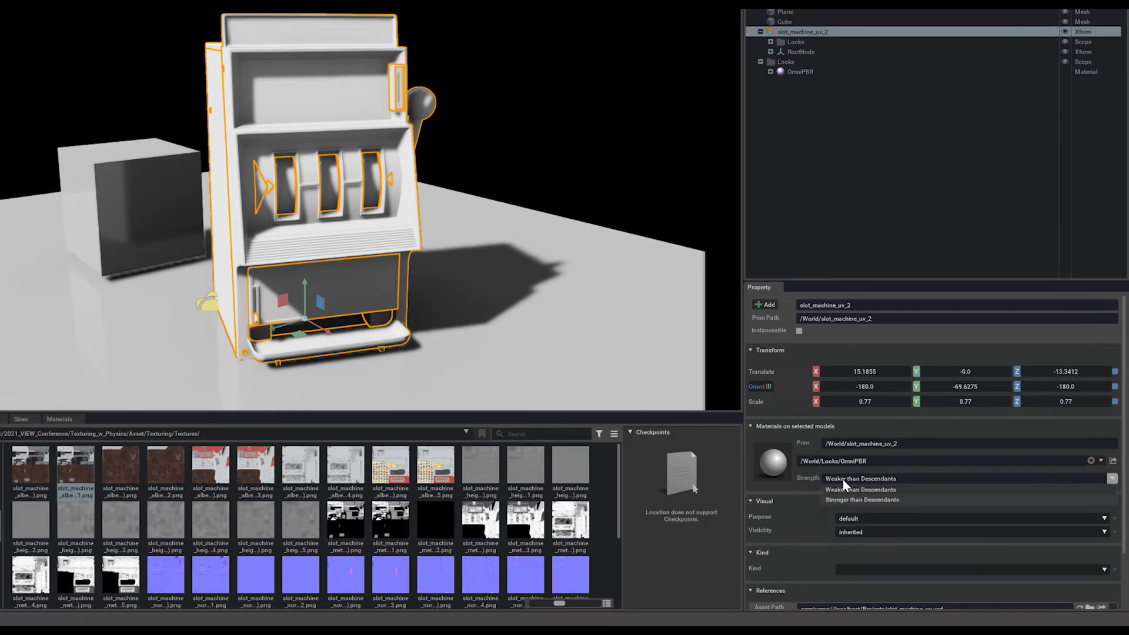
- Inspect slot_machine_uv_2's parts and polySurface1's material list, leaving it unchanged
click(771, 51)
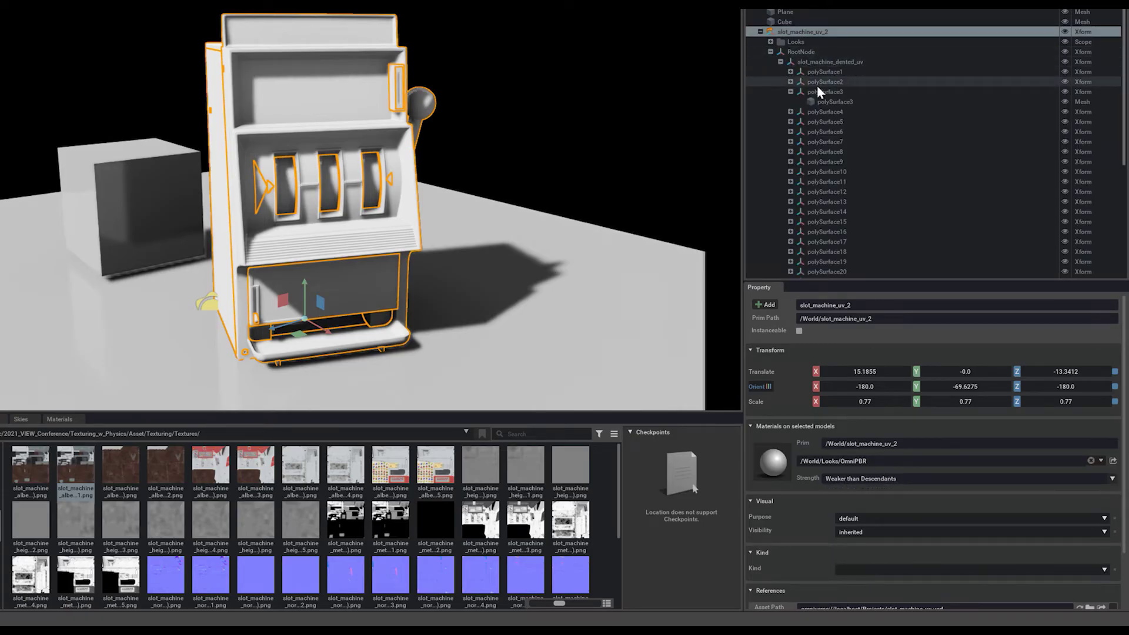
click(790, 92)
click(791, 91)
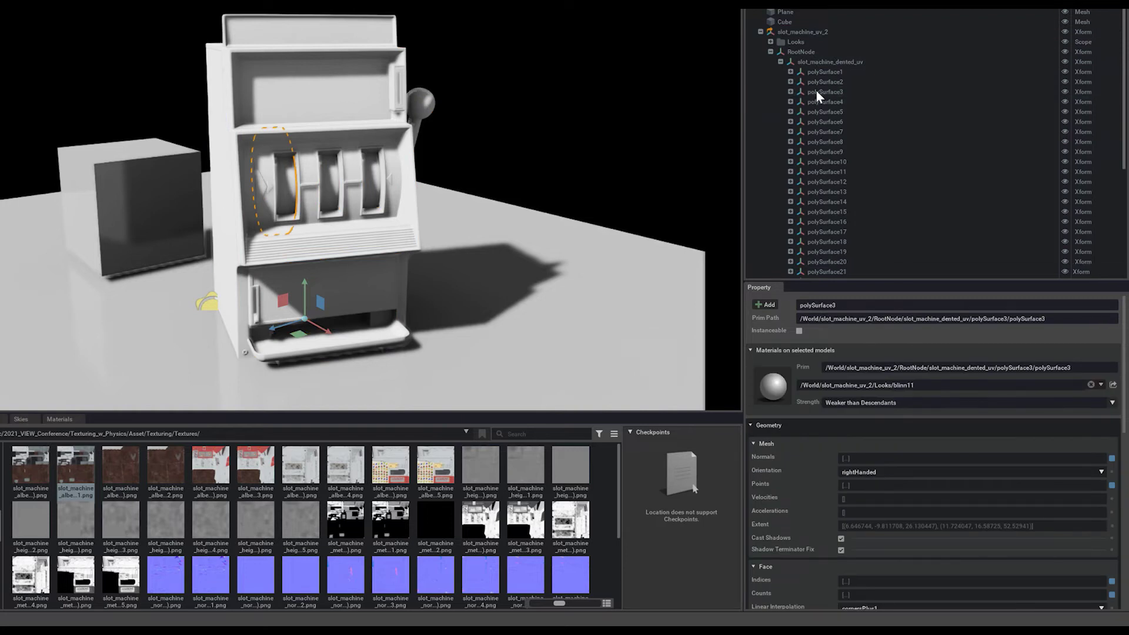
click(819, 73)
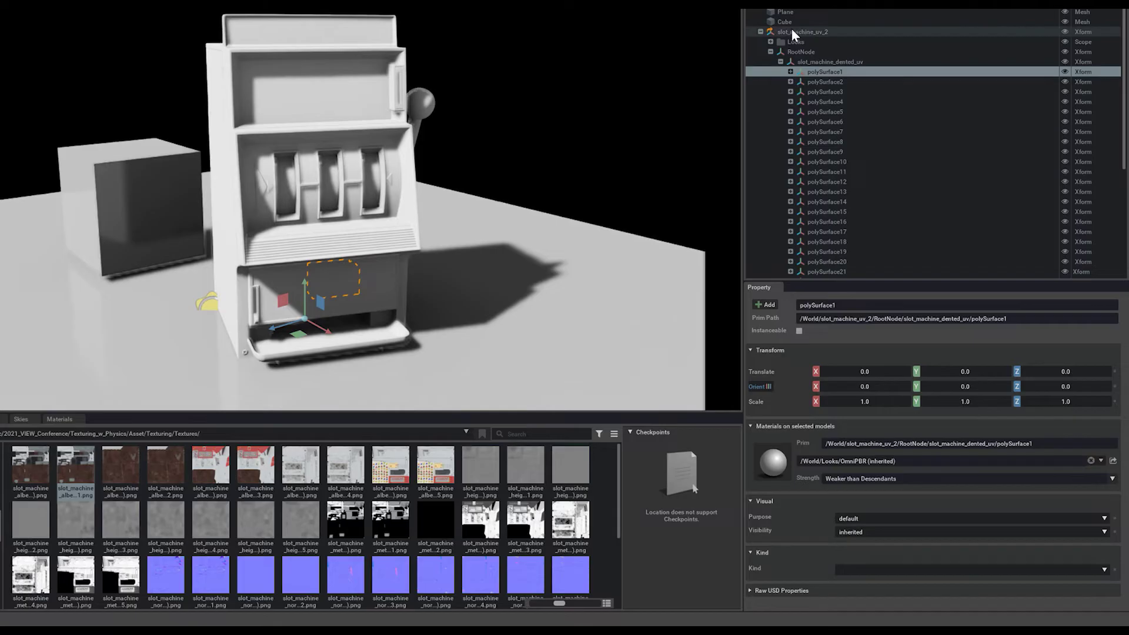
click(801, 32)
click(820, 69)
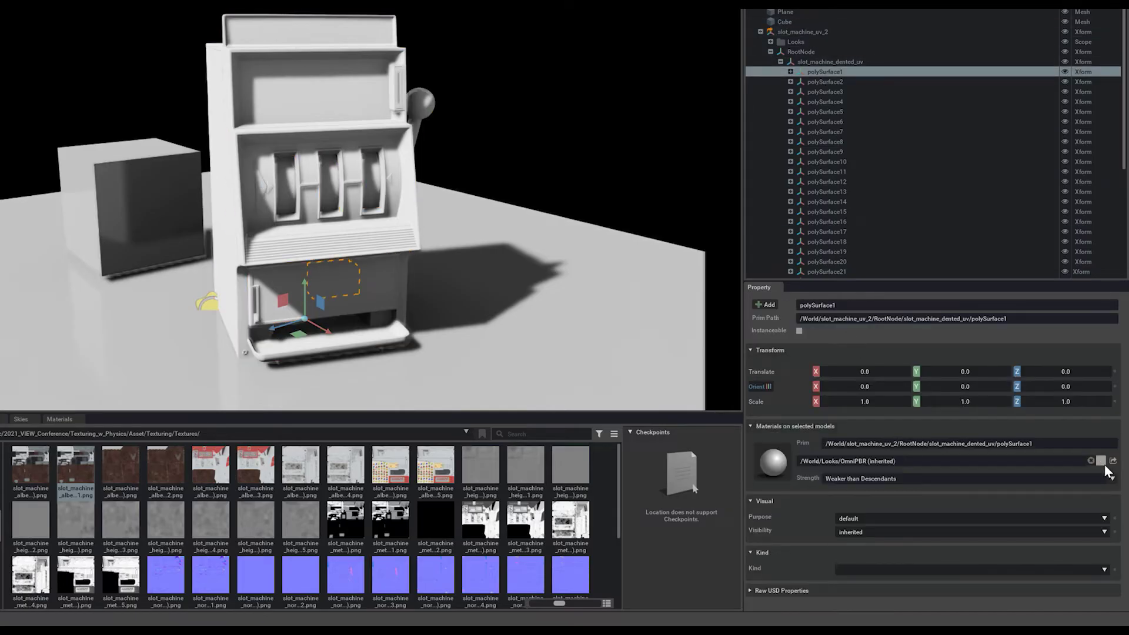
click(1102, 461)
click(886, 504)
- Set the OmniPBR binding strength on slot_machine_uv_2 to Stronger than Descendants
click(787, 33)
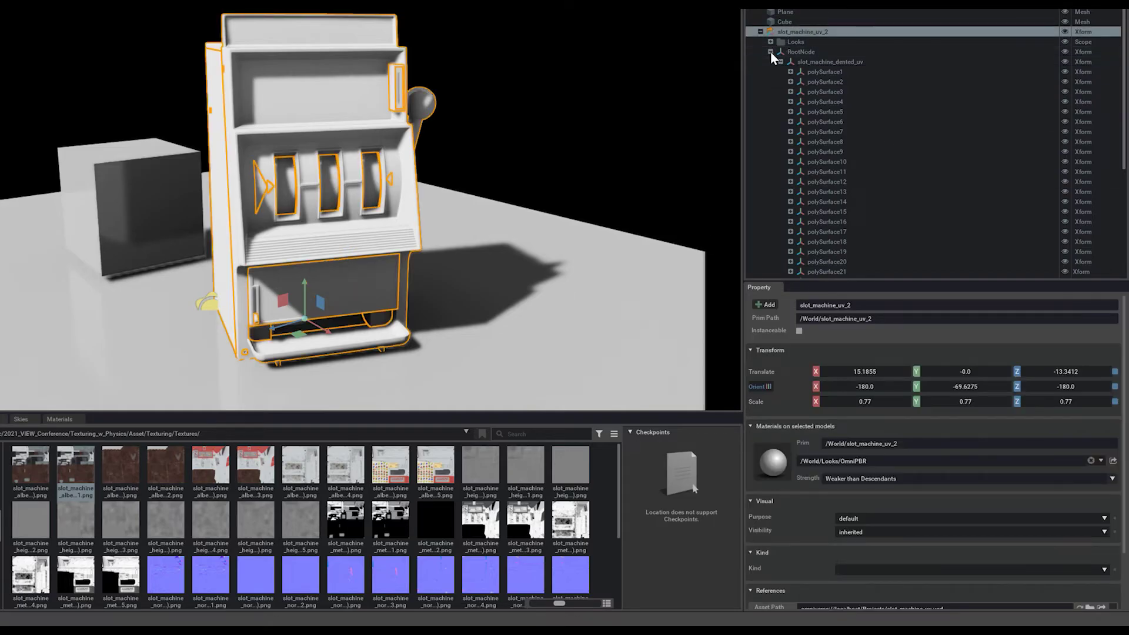
click(770, 51)
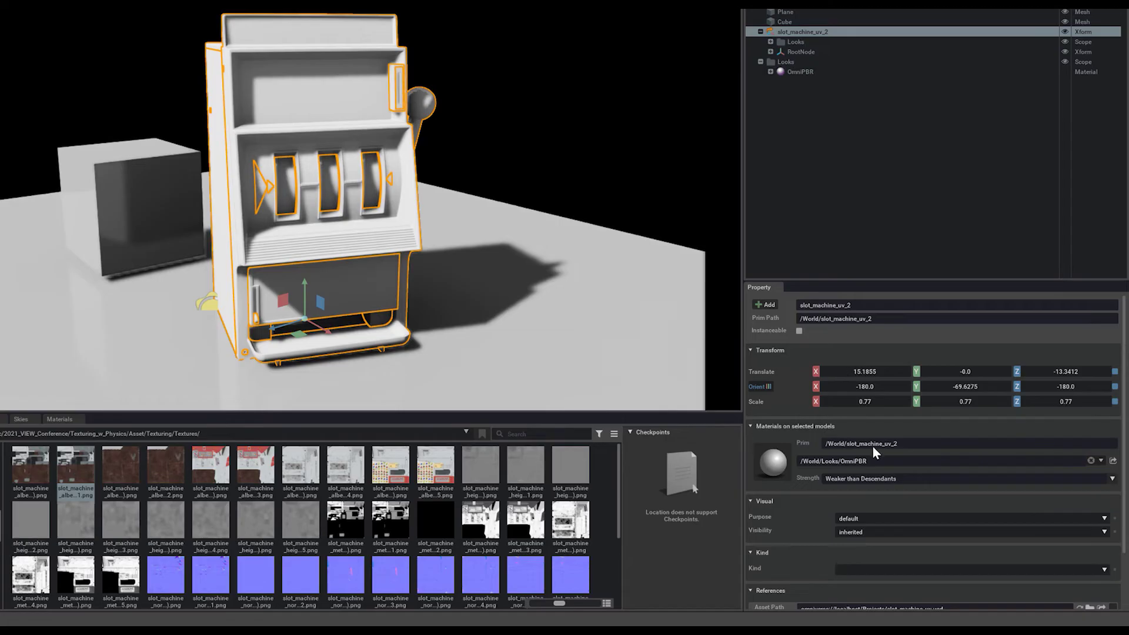
click(845, 477)
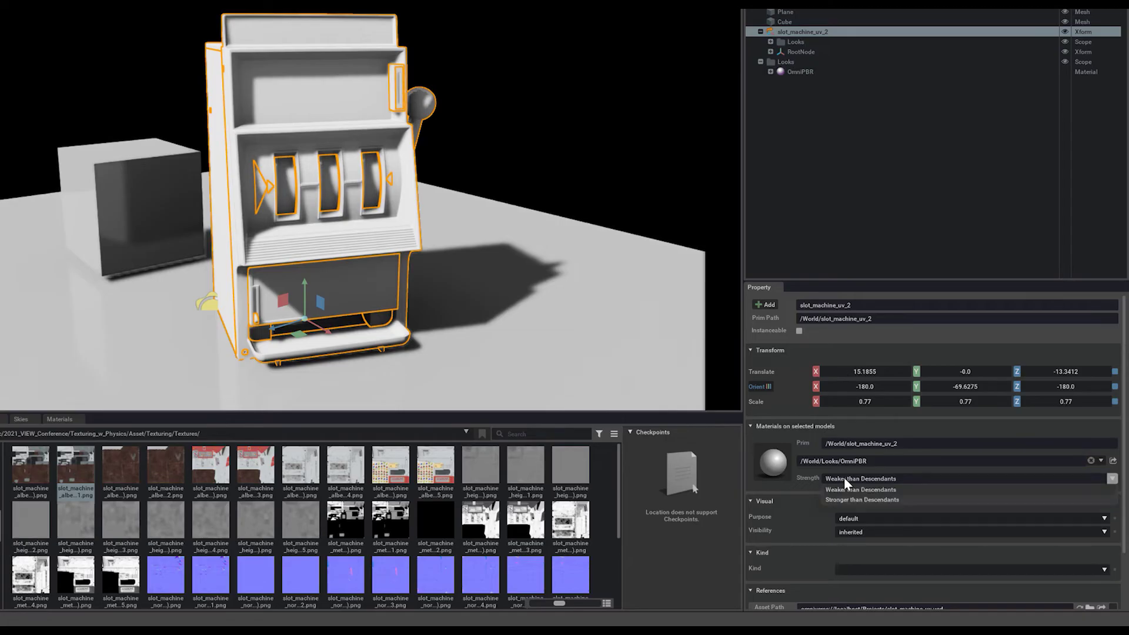
click(842, 499)
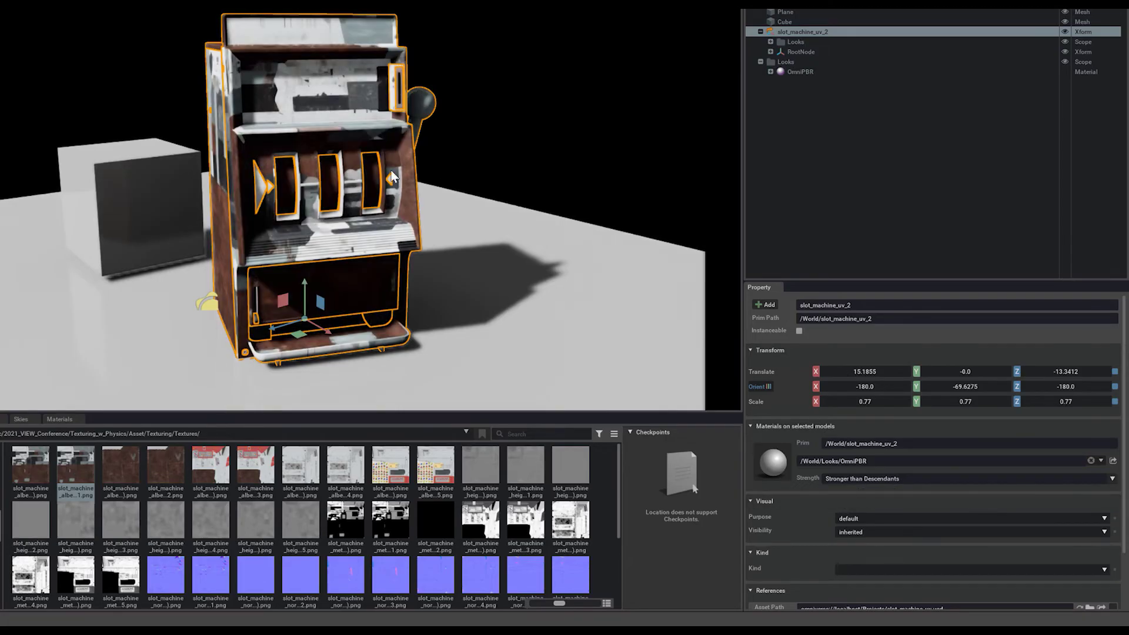
mouse_move(390, 177)
alt+mouse_down()
mouse_move(328, 168)
mouse_move(344, 204)
alt+mouse_up()
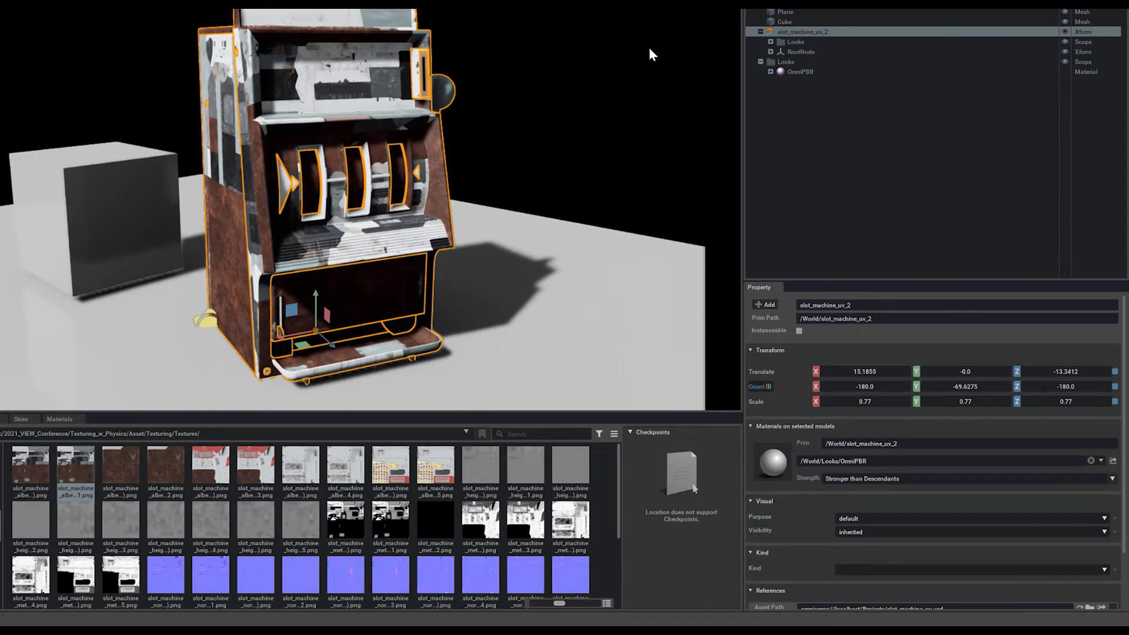
alt+drag(402, 94, 395, 128)
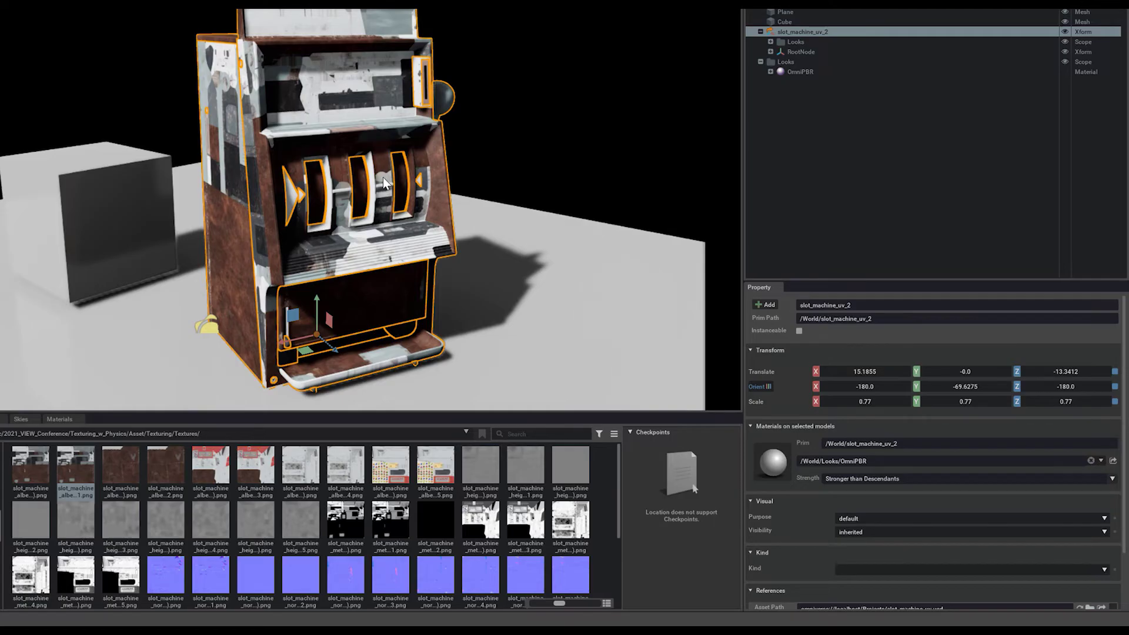
mouse_move(384, 178)
alt+mouse_down()
mouse_move(357, 157)
mouse_move(355, 180)
alt+mouse_up()
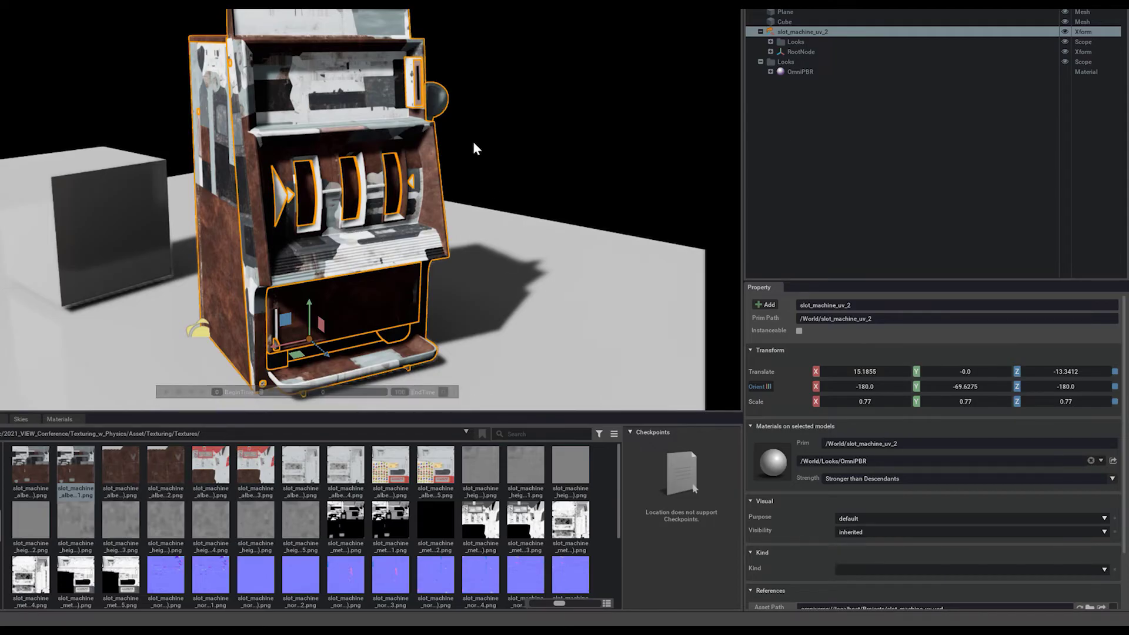
- Load the ORM texture into OmniPBR's ORM Map with raw colour space, and enable ORM texturing
click(805, 72)
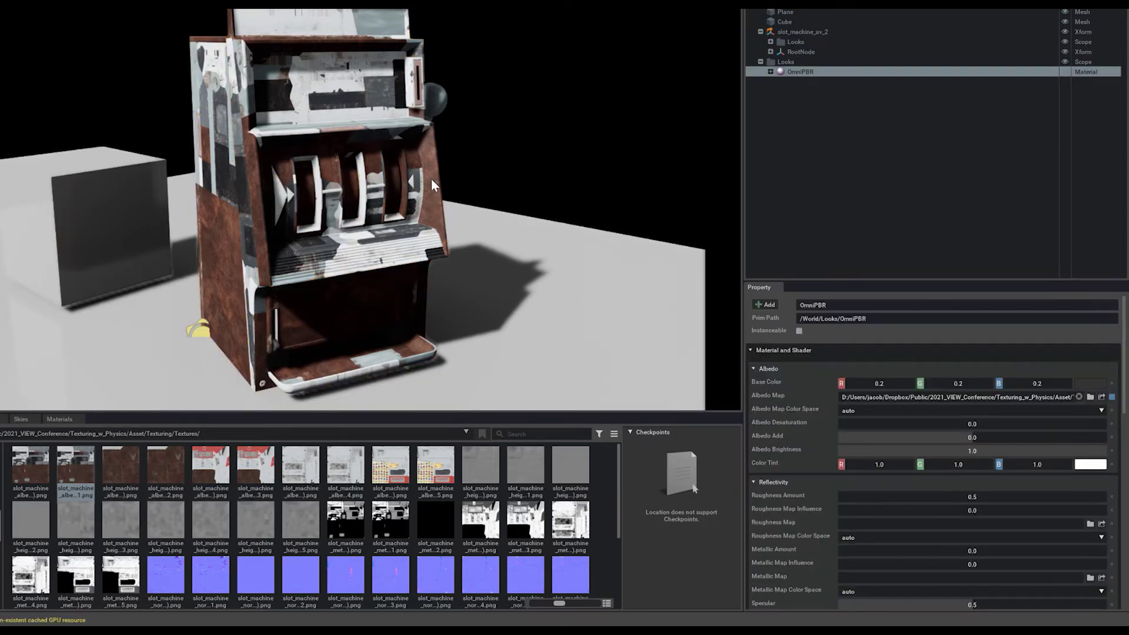
alt+drag(353, 181, 389, 185)
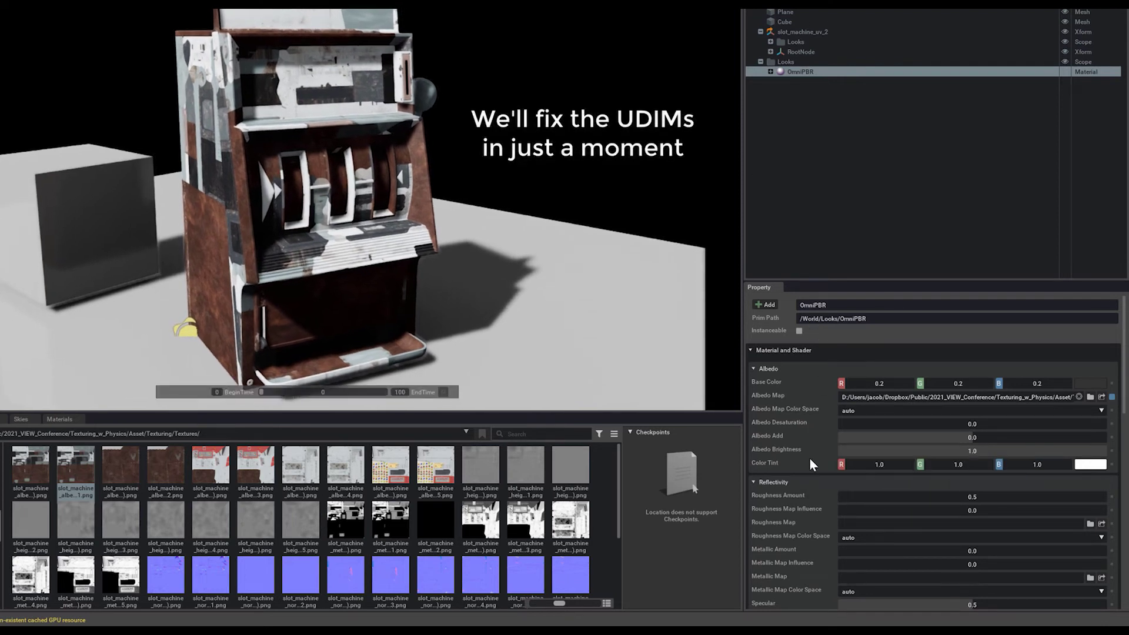
scroll(807, 457, down, 2)
scroll(803, 454, down, 2)
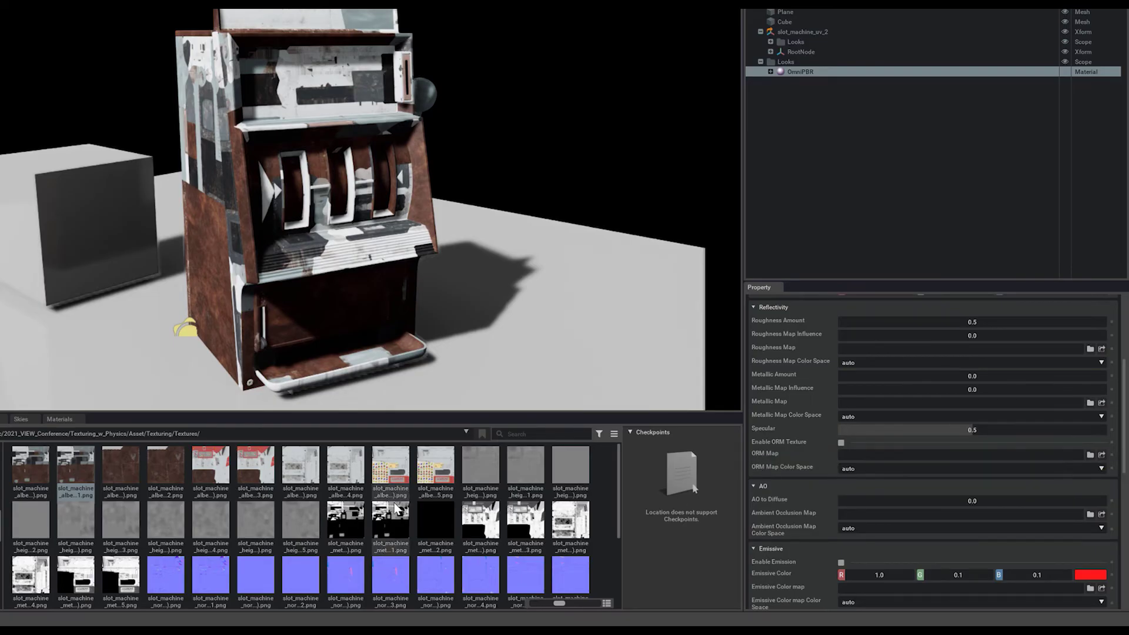
scroll(79, 521, down, 2)
drag(80, 516, 848, 467)
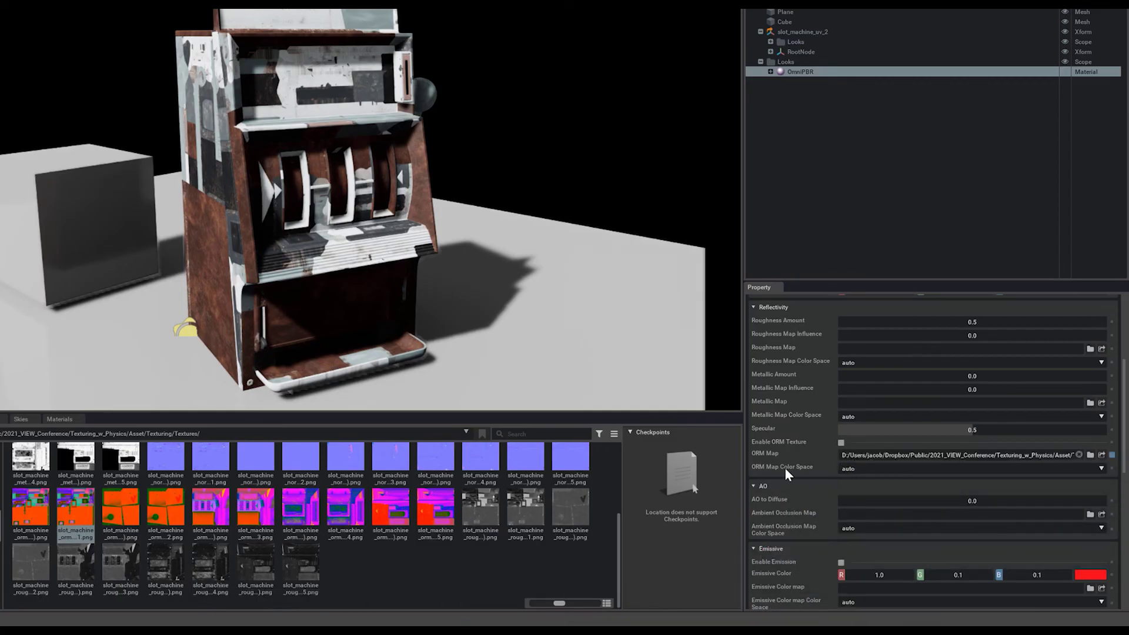
click(849, 468)
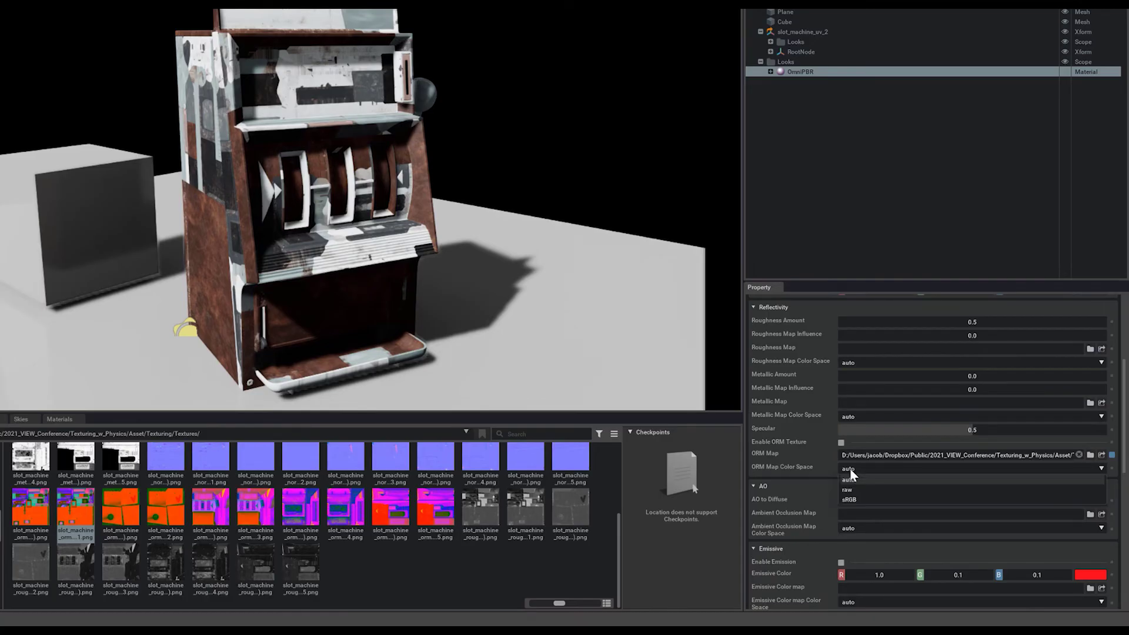
click(853, 491)
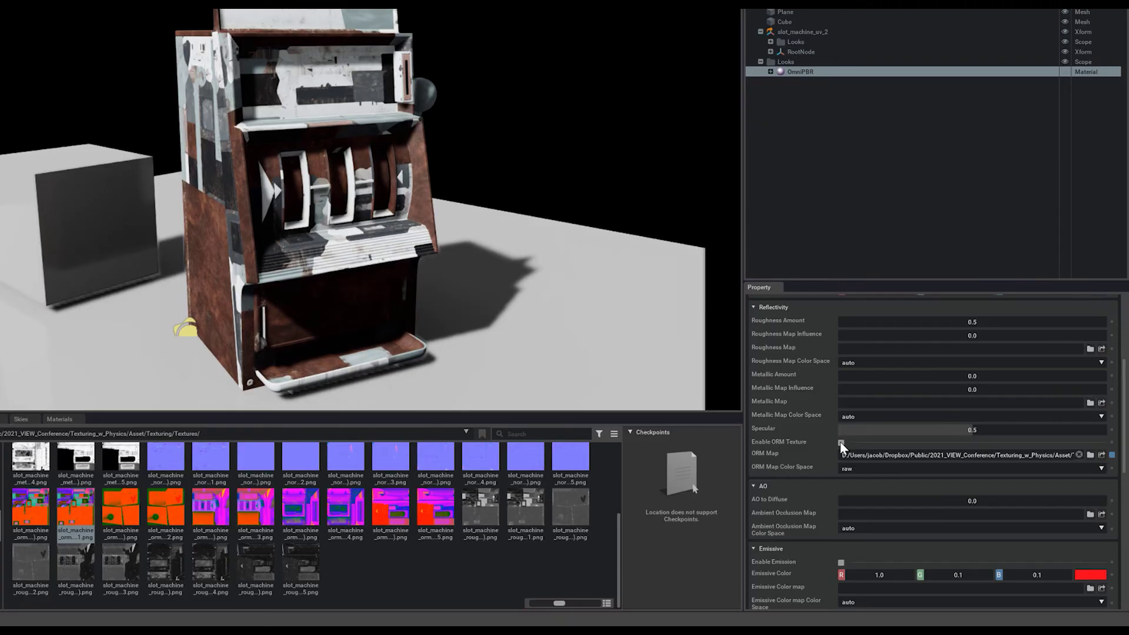
click(840, 442)
- Try different Roughness Map Influence values, settling on 1.0
double_click(970, 336)
text(1)
key(Return)
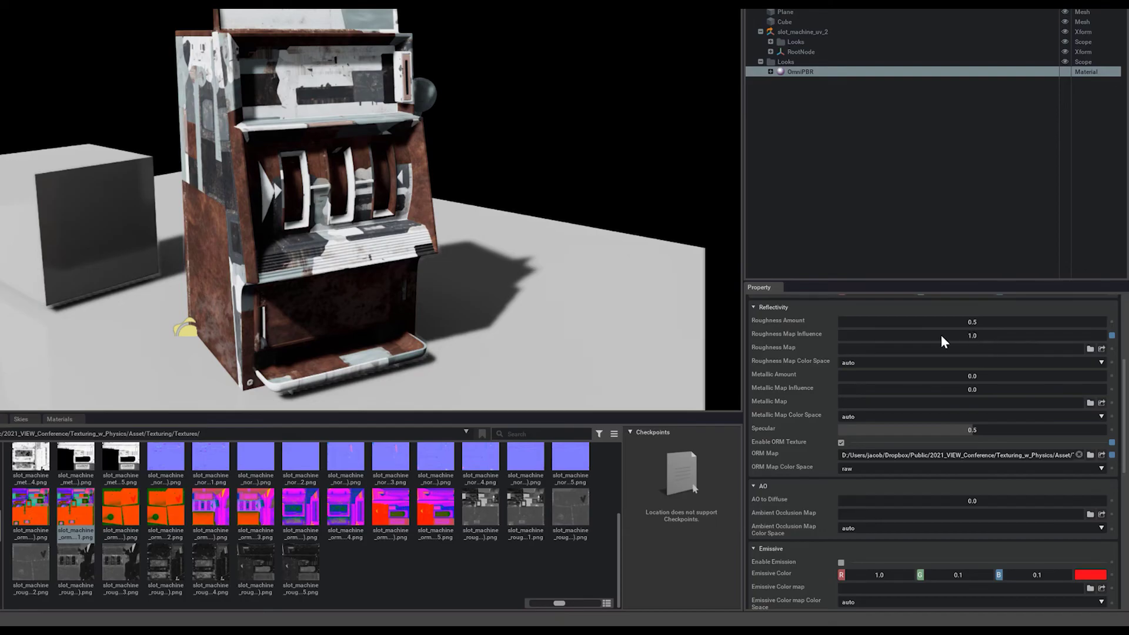
double_click(972, 334)
text(0)
key(Return)
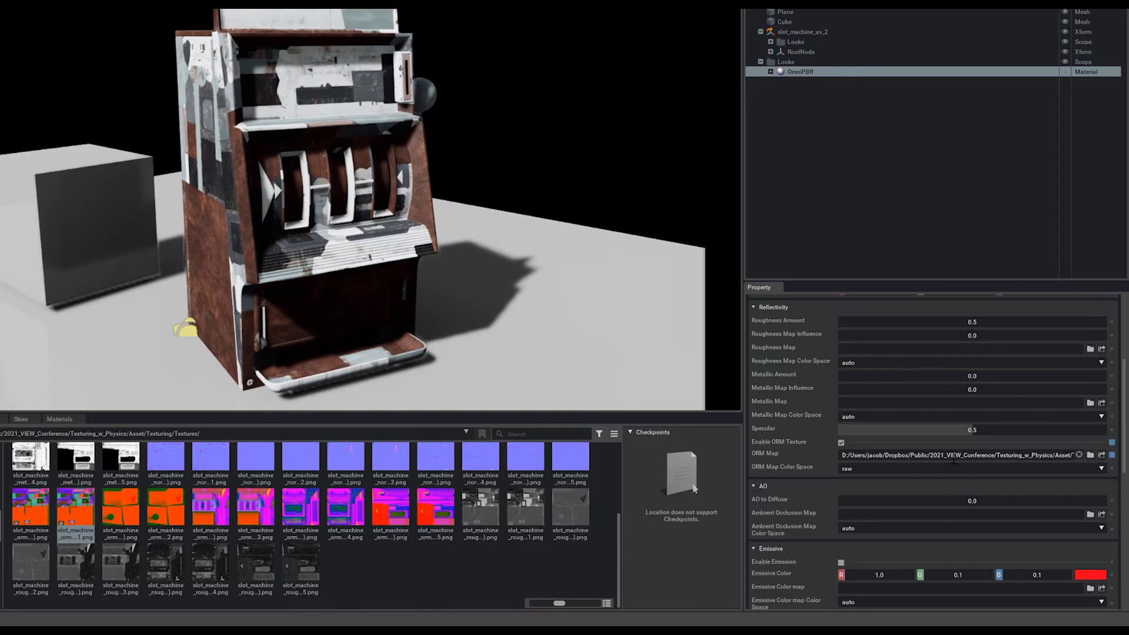
mouse_move(975, 321)
mouse_down()
mouse_move(964, 323)
mouse_move(979, 337)
mouse_up()
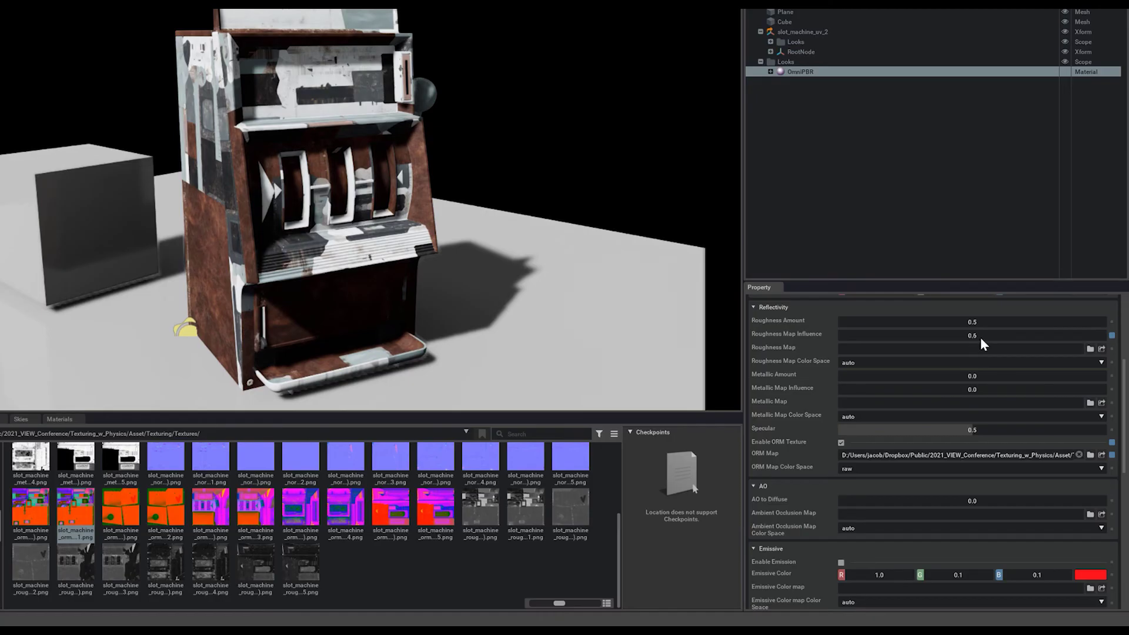
drag(982, 337, 978, 336)
double_click(980, 340)
text(1)
key(Return)
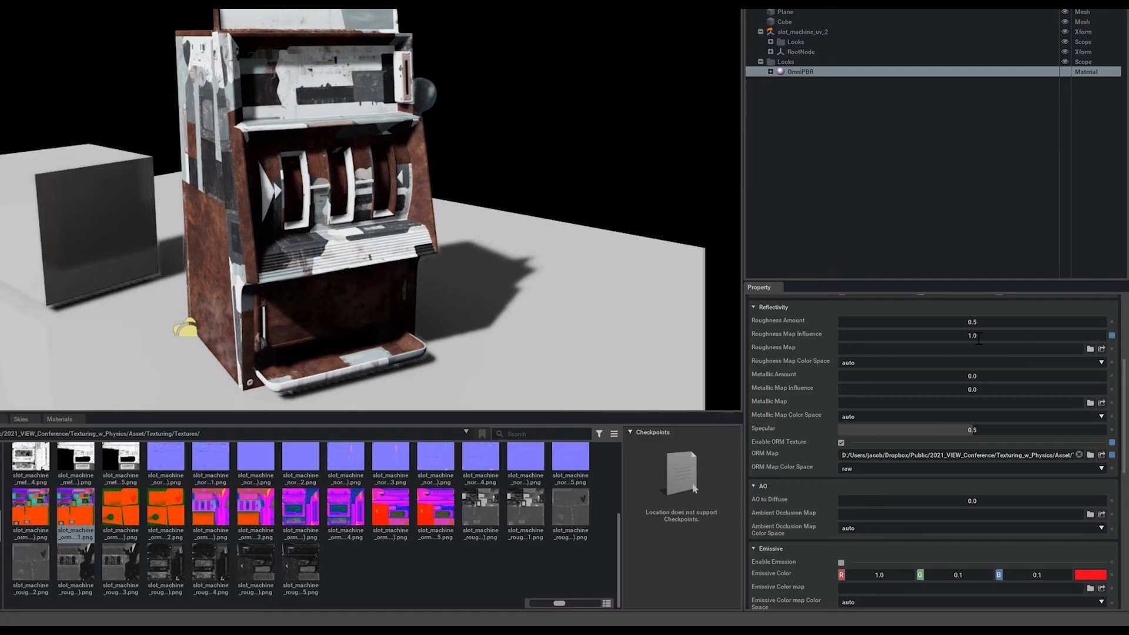
- Set Metallic Map Influence to 1.0
double_click(972, 389)
text(1)
key(Return)
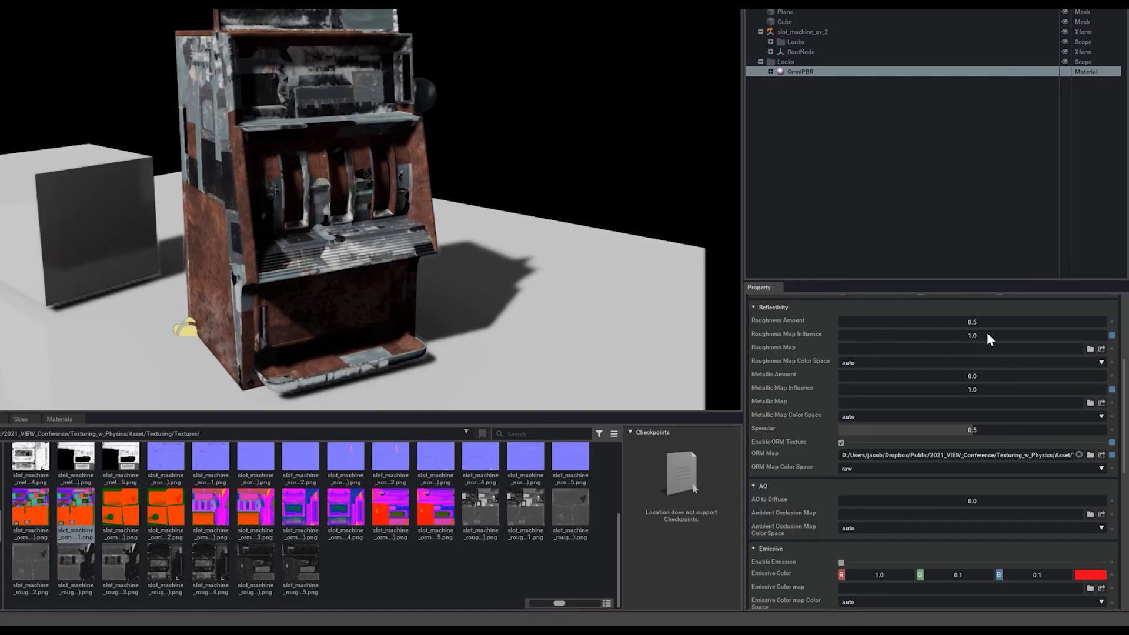
alt+drag(352, 173, 359, 172)
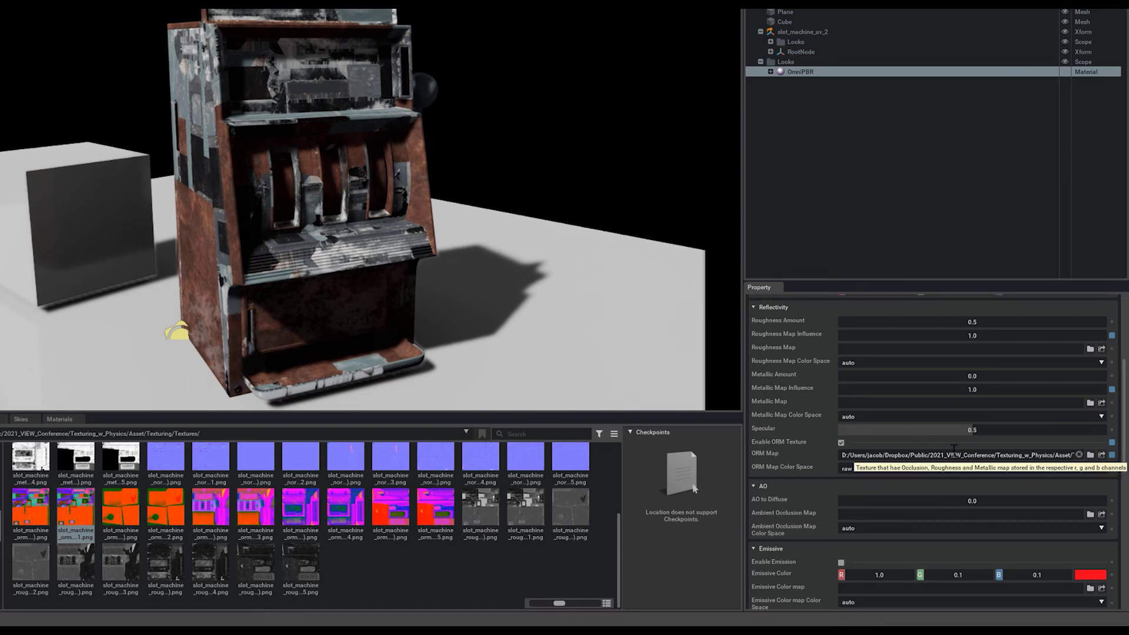
scroll(791, 443, down, 2)
scroll(798, 436, down, 1)
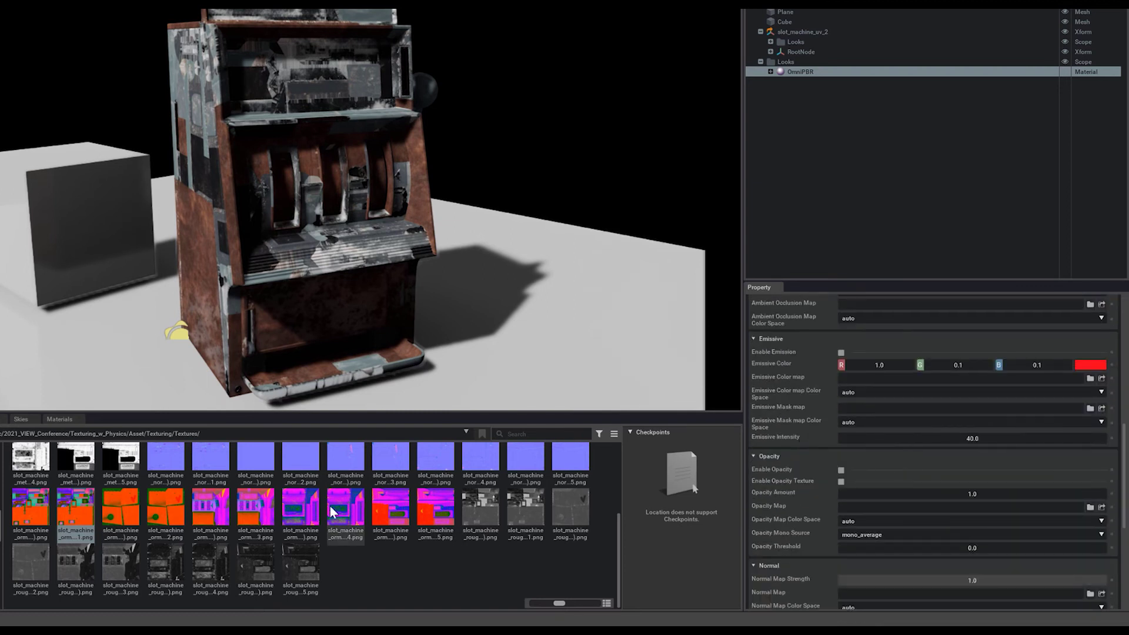
scroll(823, 480, down, 2)
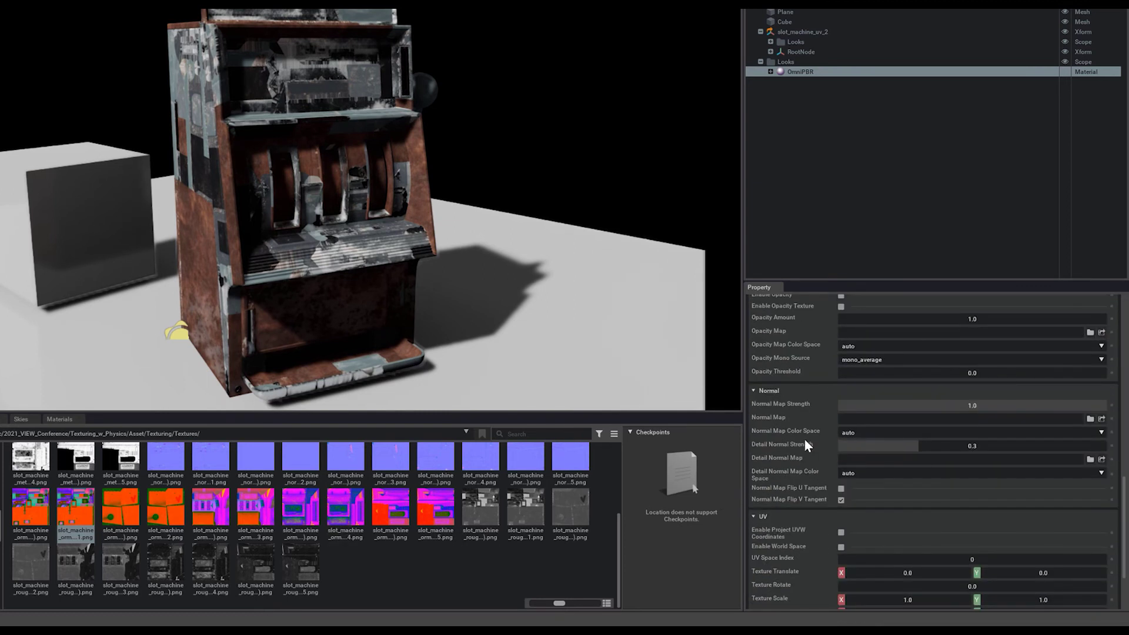
scroll(379, 512, up, 2)
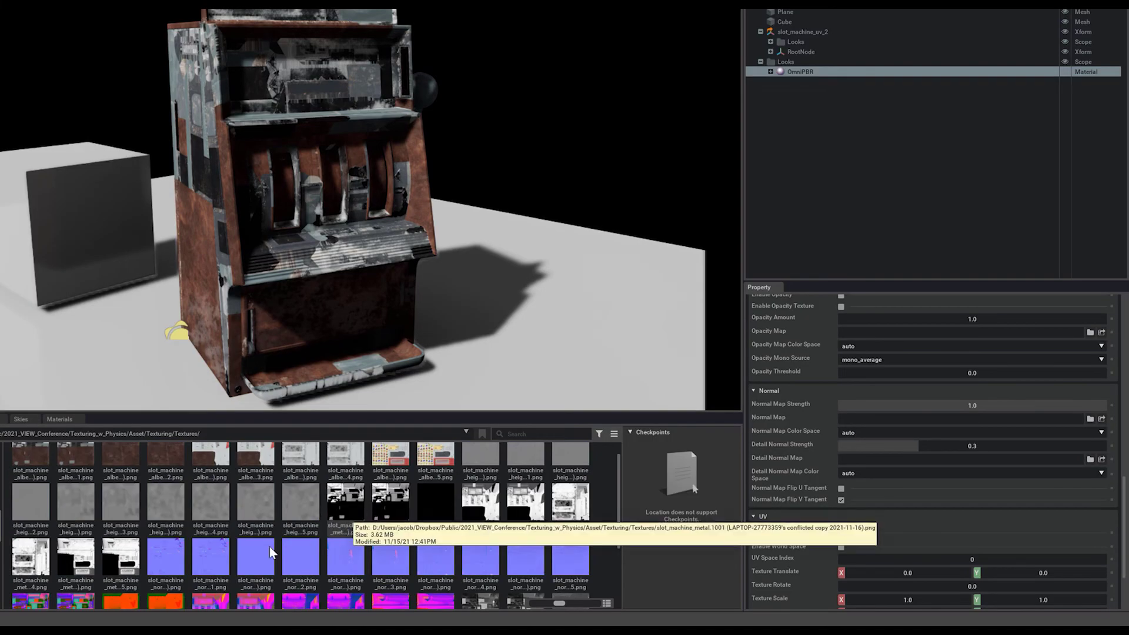
- Load the slot machine normal texture into Normal Map with a raw colour space
mouse_move(197, 565)
mouse_down()
mouse_move(881, 429)
mouse_move(880, 419)
mouse_up()
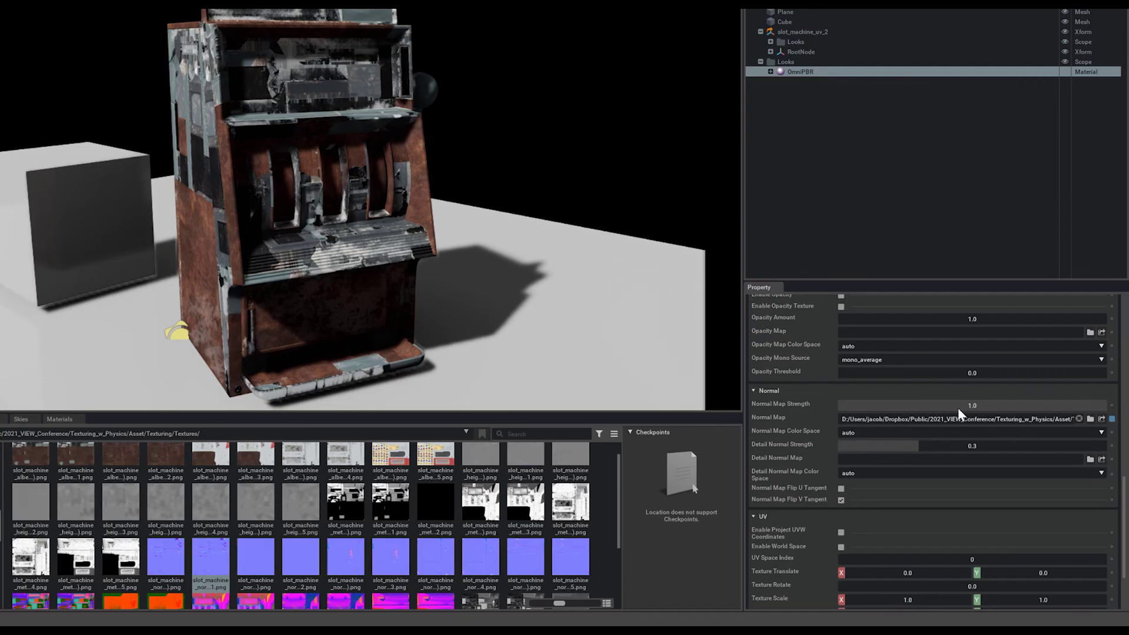
click(850, 433)
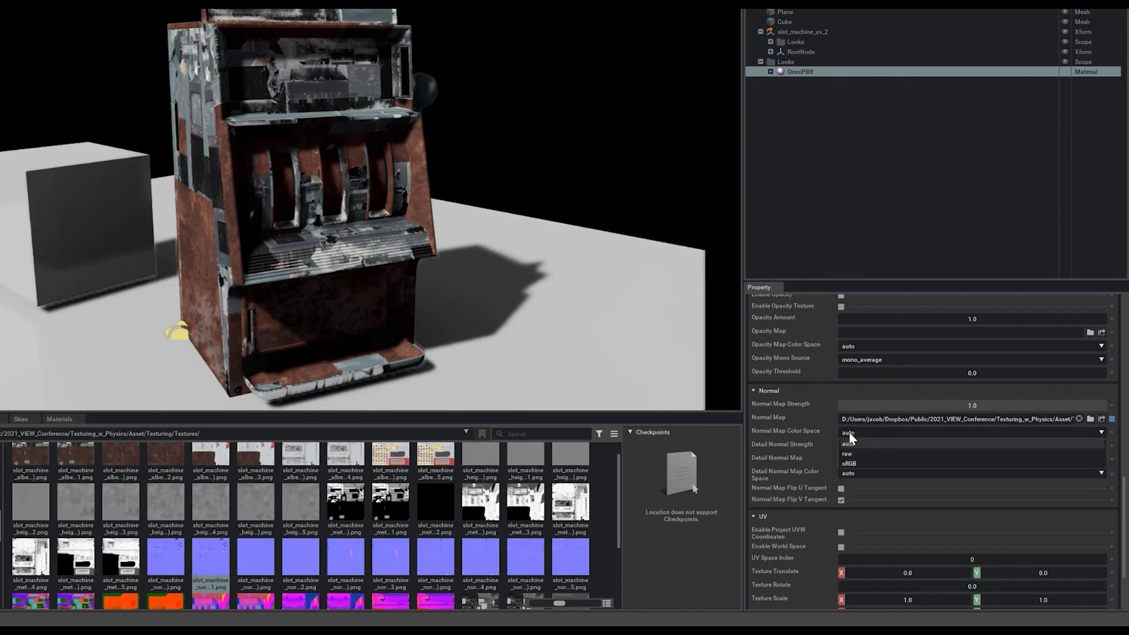
click(846, 453)
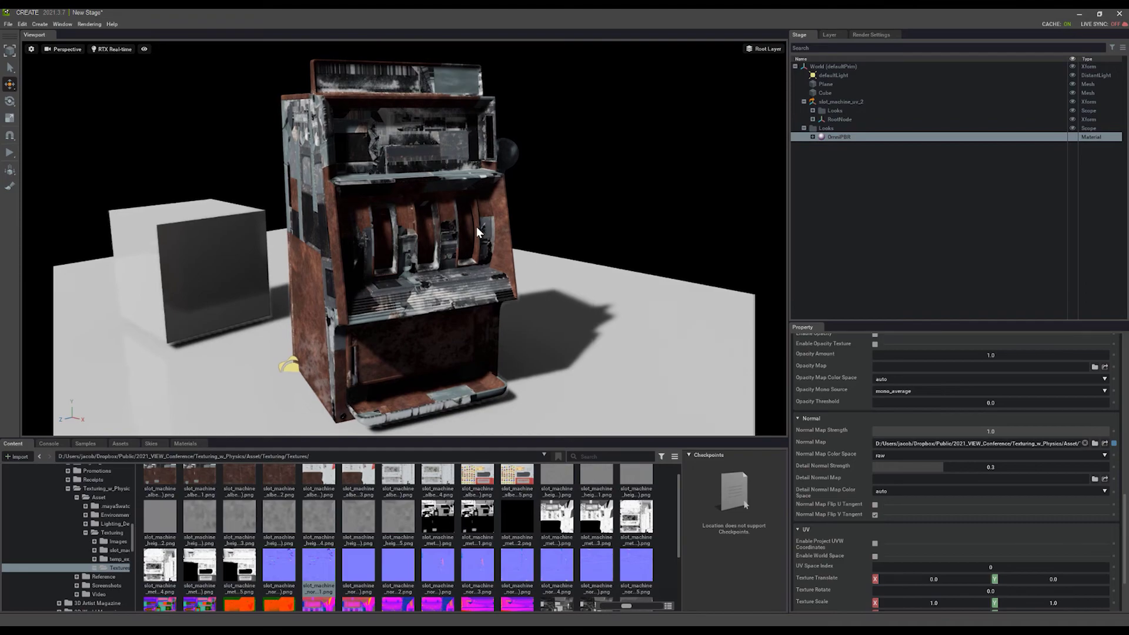
scroll(853, 435, up, 5)
scroll(853, 435, up, 2)
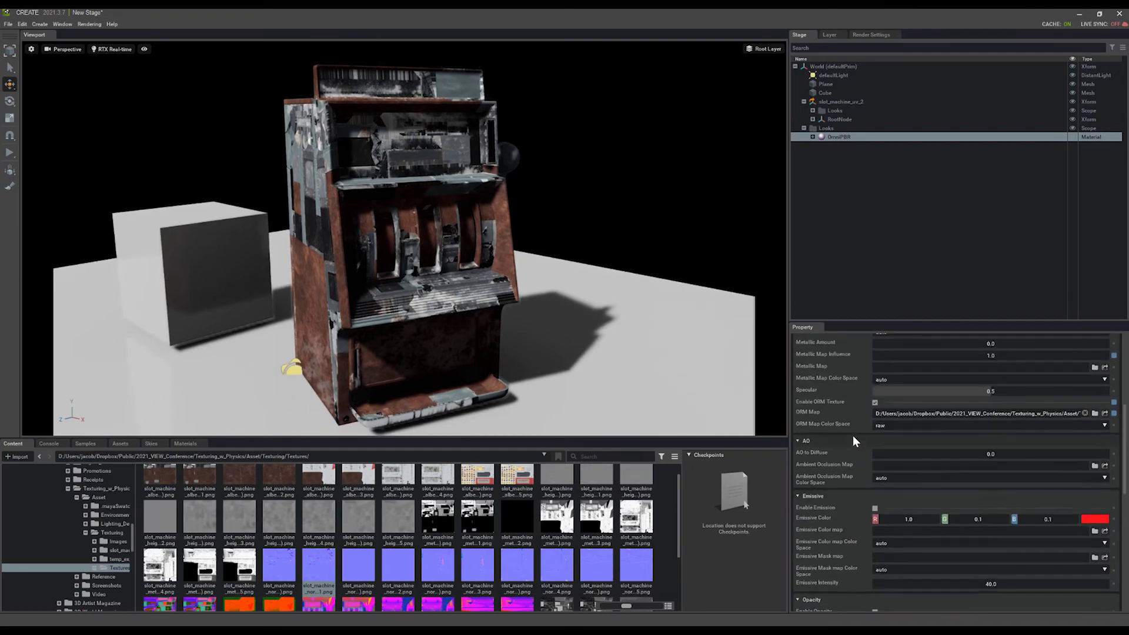
scroll(853, 435, up, 2)
scroll(853, 435, up, 2)
scroll(853, 435, up, 2)
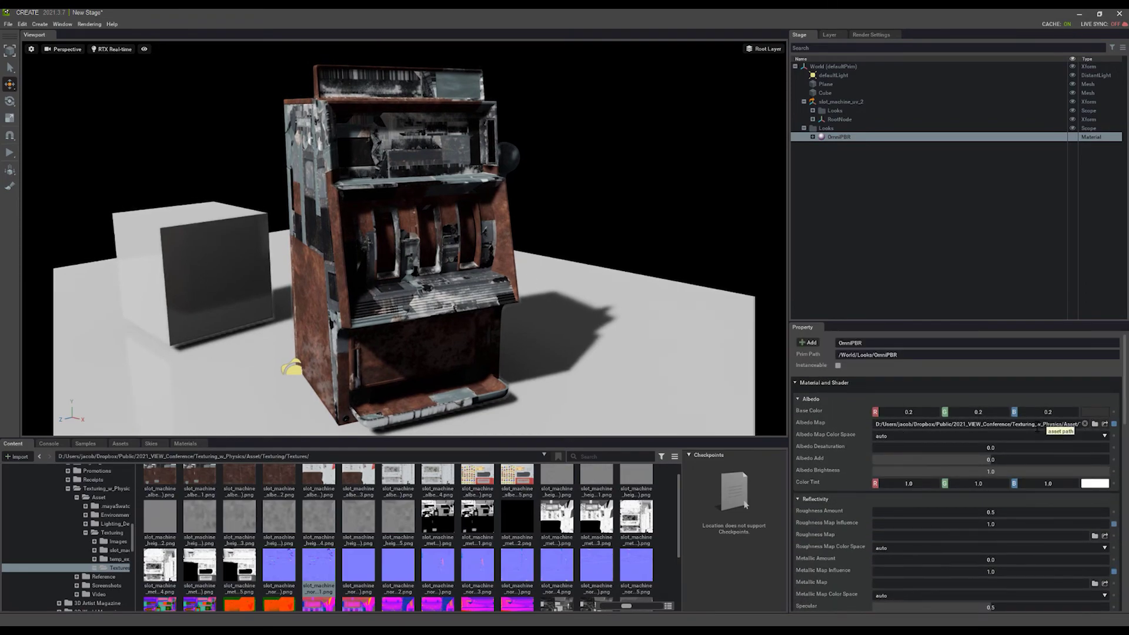
- Change the Albedo Map path to slot_machine_albedo.<UDIM>.png
click(1027, 423)
text(_Physics/Asset/Texturing/Textures/slot_machine_albedo.<UDI.png)
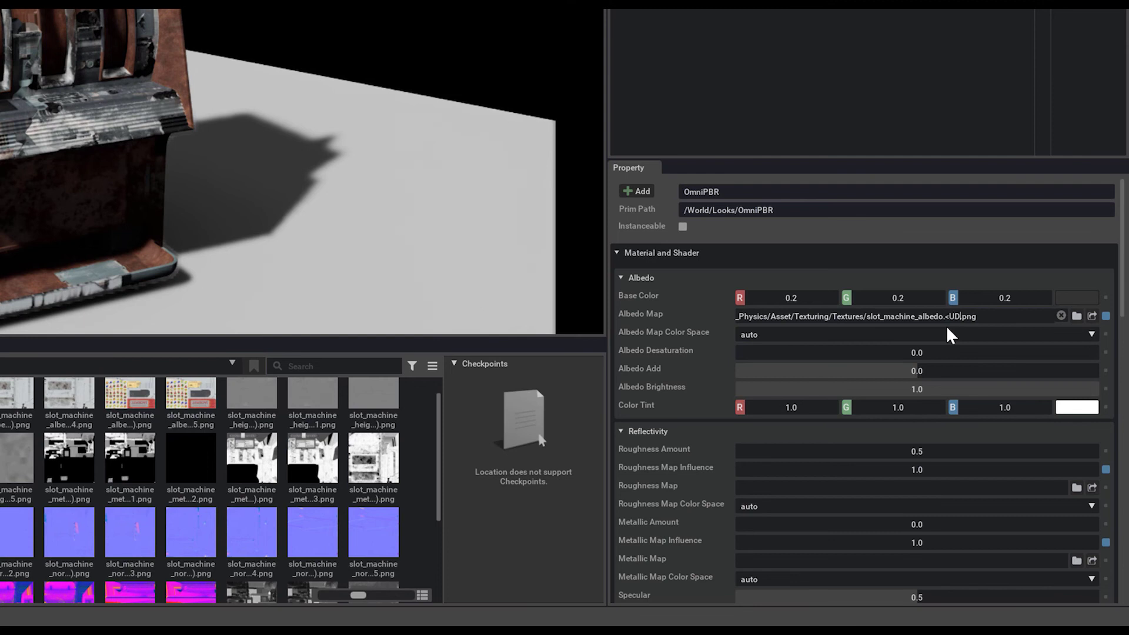
text(IM>)
key(Return)
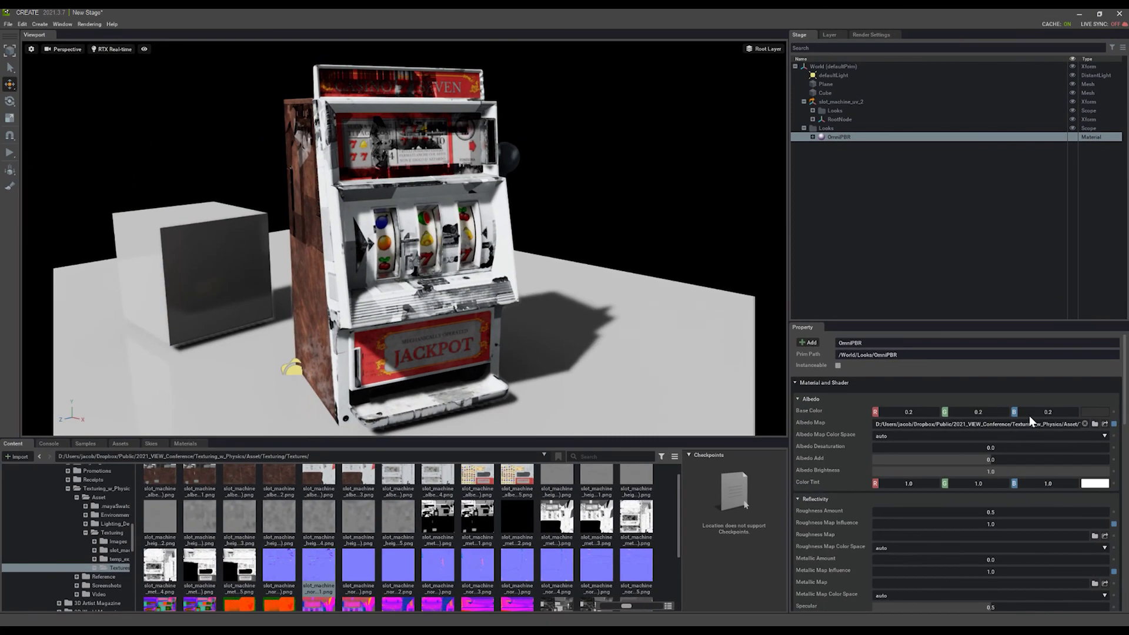
scroll(1020, 435, down, 5)
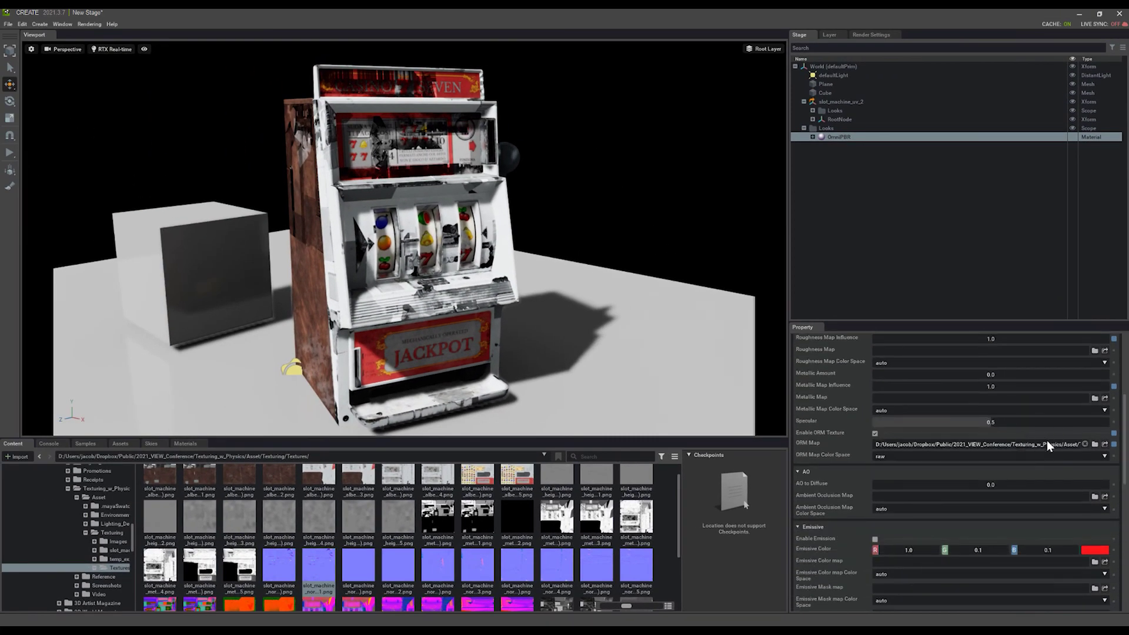
- Replace tile 1001 with <UDIM> in both the ORM Map and Normal Map paths
click(1047, 444)
double_click(1015, 445)
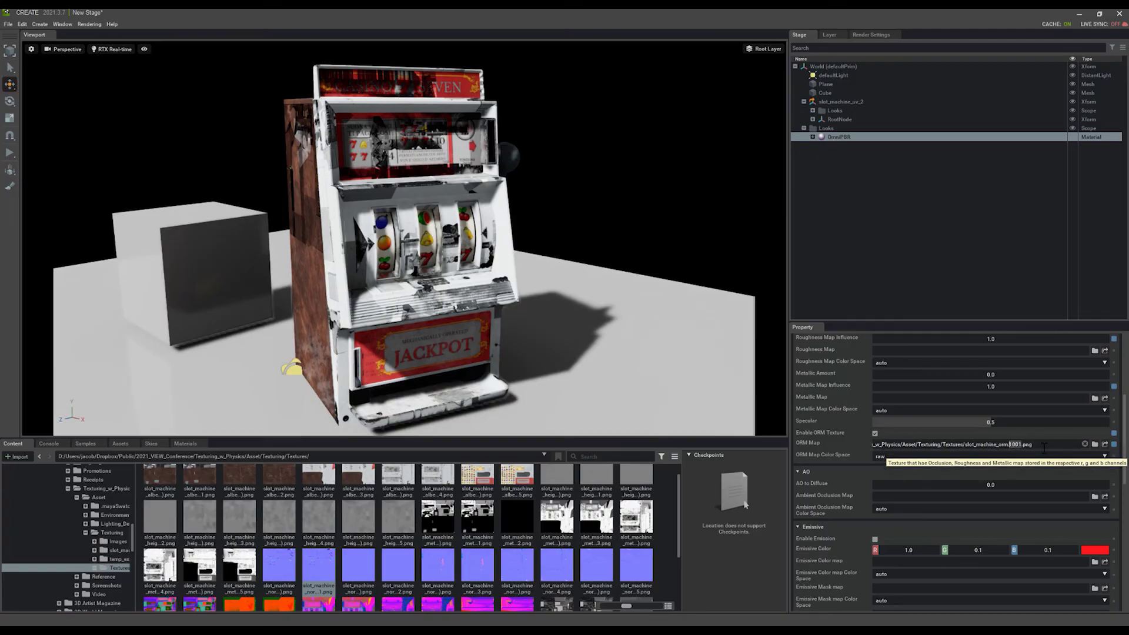
text(<UDIM>)
key(Return)
scroll(1040, 445, down, 5)
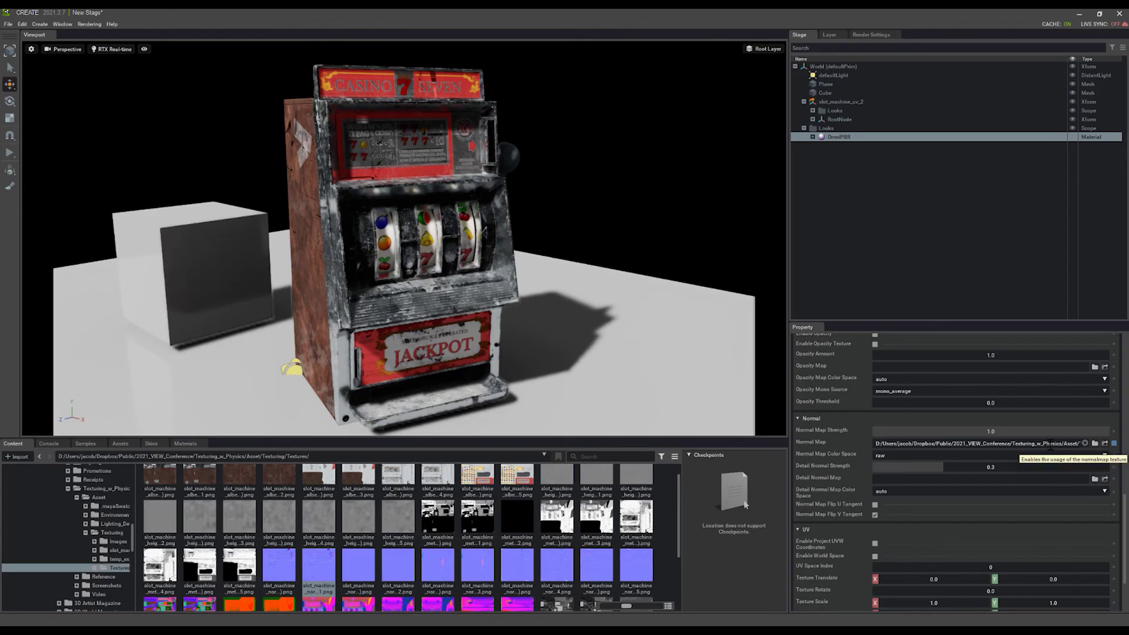
click(1032, 443)
double_click(1015, 444)
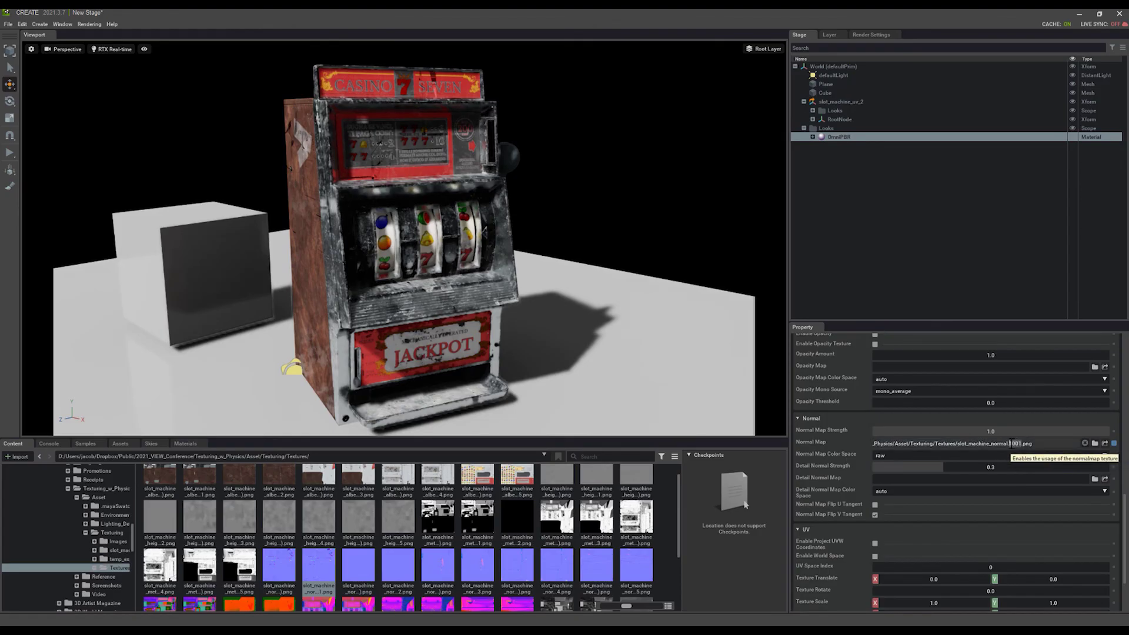
text(<UDIM>)
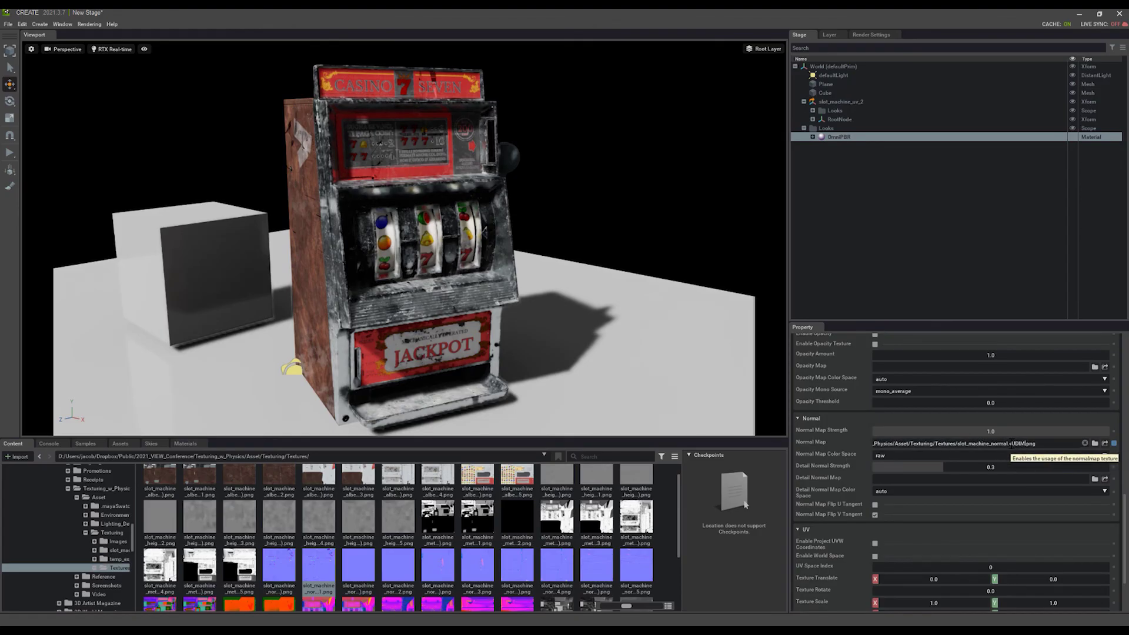
key(Return)
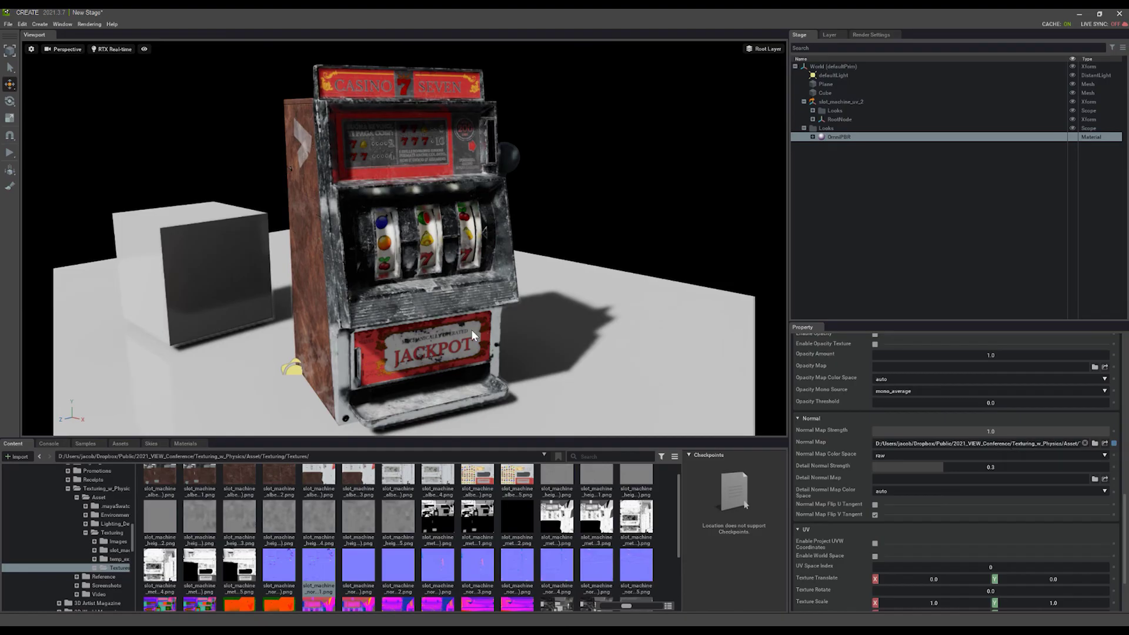
right_drag(441, 273, 449, 279)
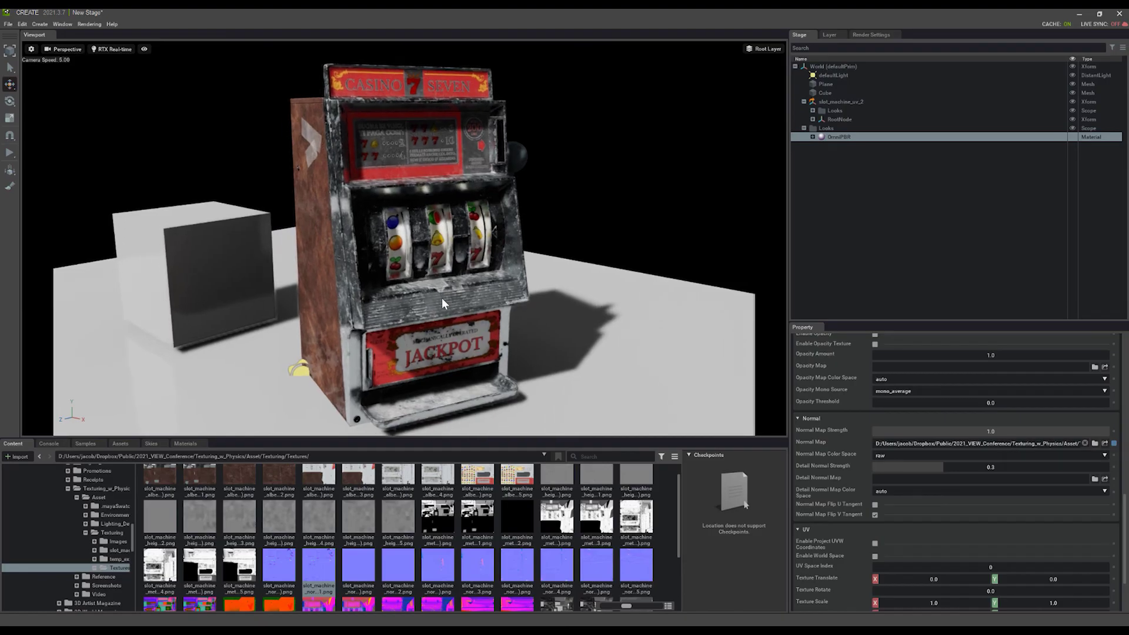
scroll(847, 434, up, 5)
scroll(847, 435, up, 1)
scroll(846, 433, up, 1)
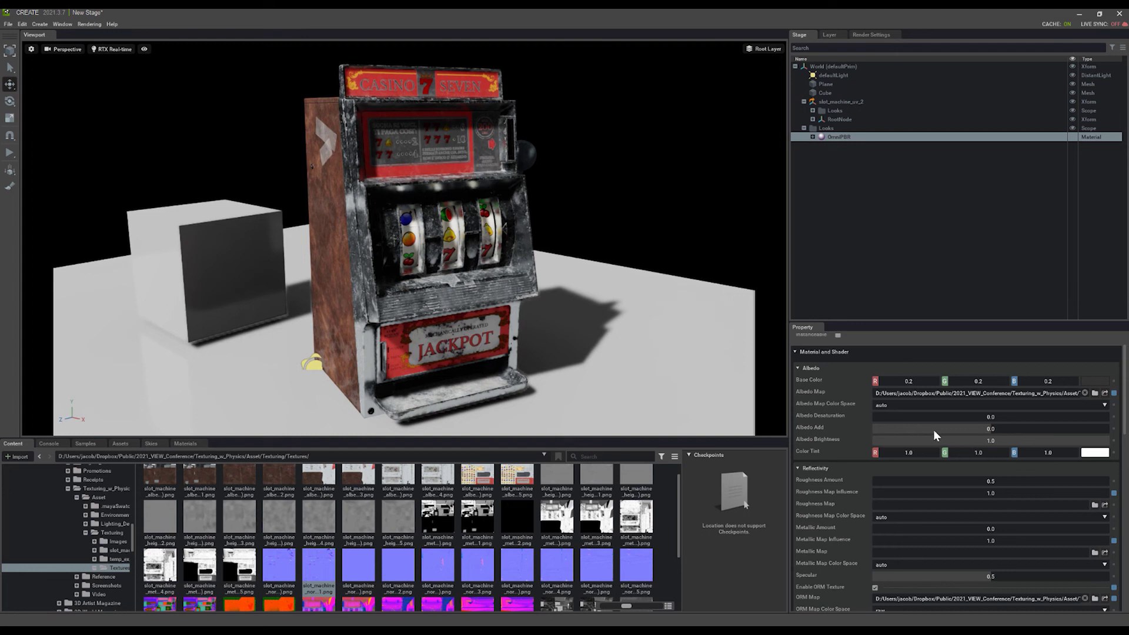
scroll(933, 429, down, 1)
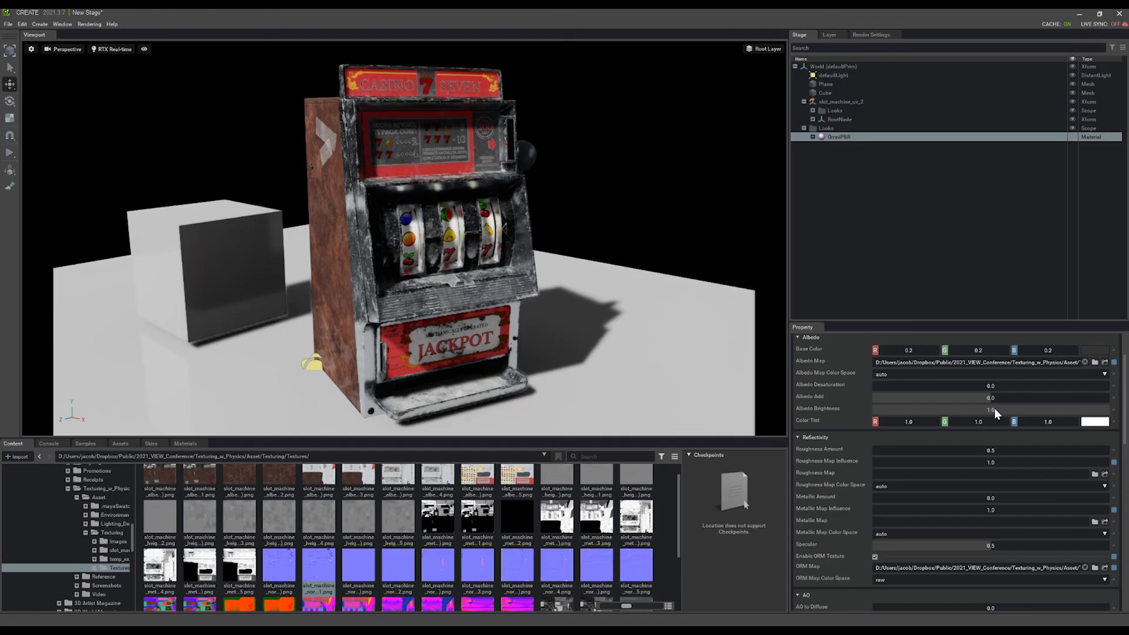
- Preview a darker Albedo Brightness, then bring up the chooser for the white Color Tint
mouse_move(991, 408)
mouse_down()
mouse_move(974, 409)
mouse_move(999, 410)
mouse_up()
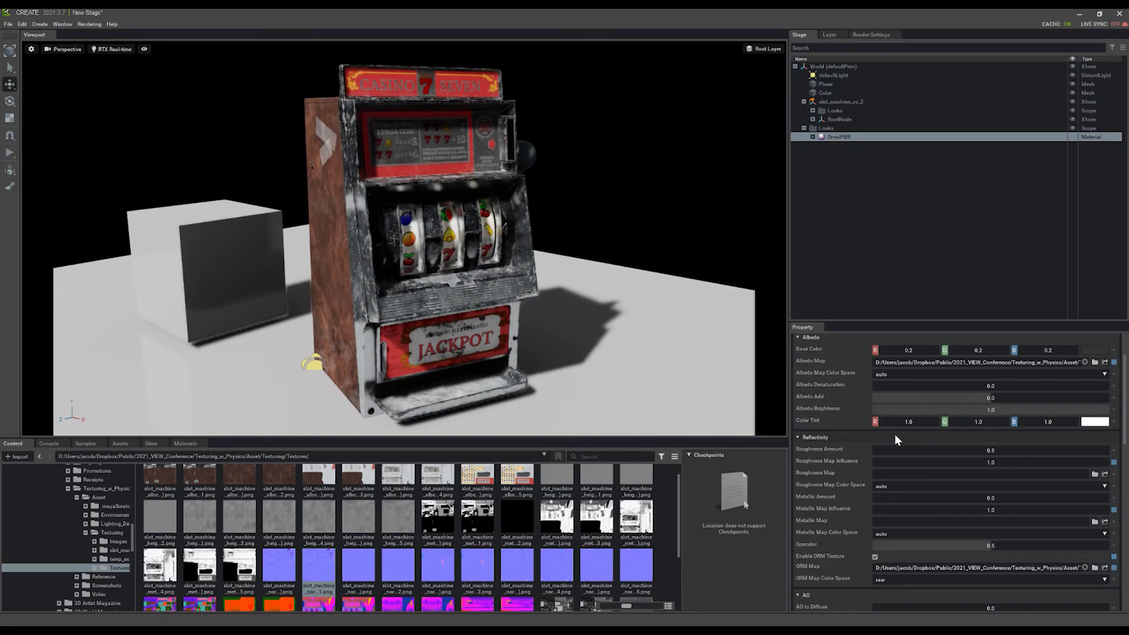
scroll(835, 436, down, 2)
scroll(835, 436, down, 1)
scroll(841, 447, down, 1)
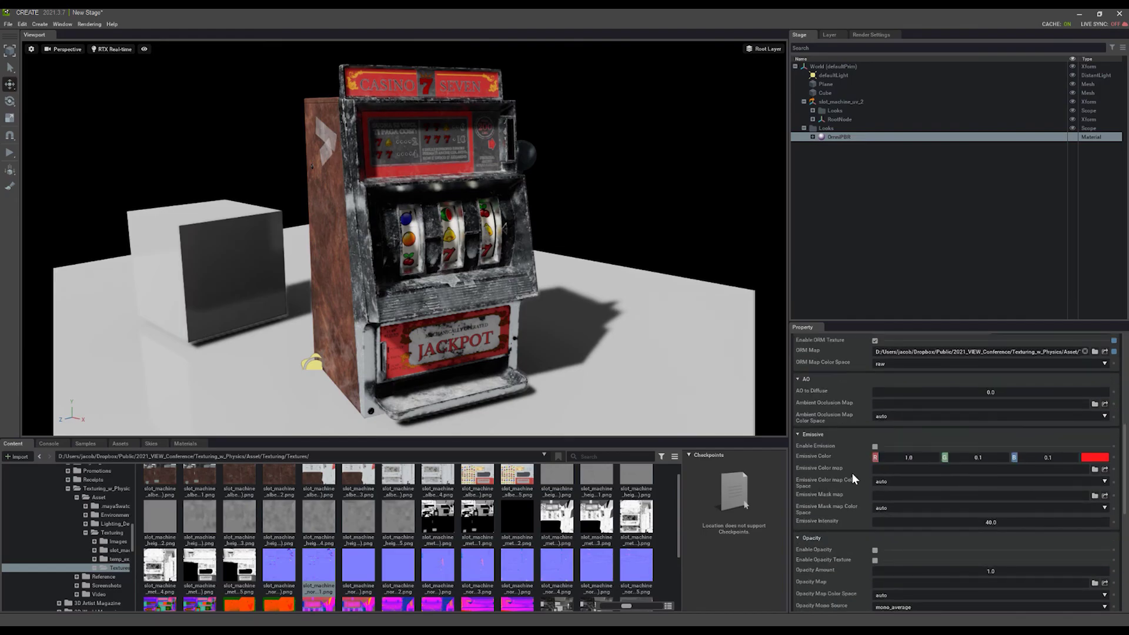
scroll(852, 473, down, 1)
scroll(851, 477, up, 2)
scroll(851, 477, up, 1)
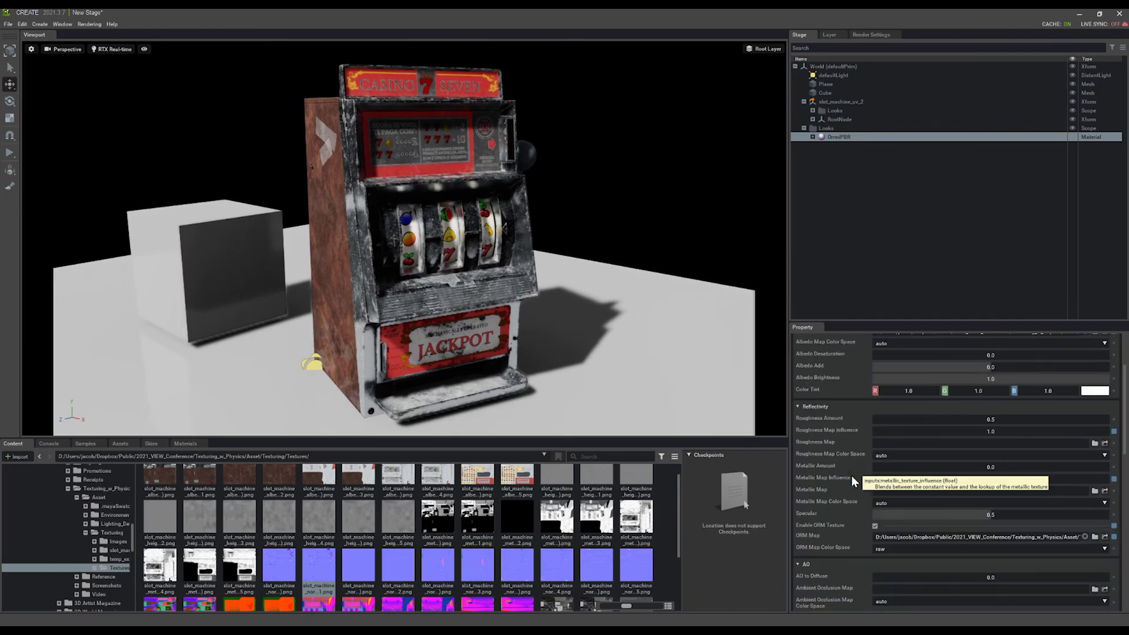
scroll(860, 472, up, 2)
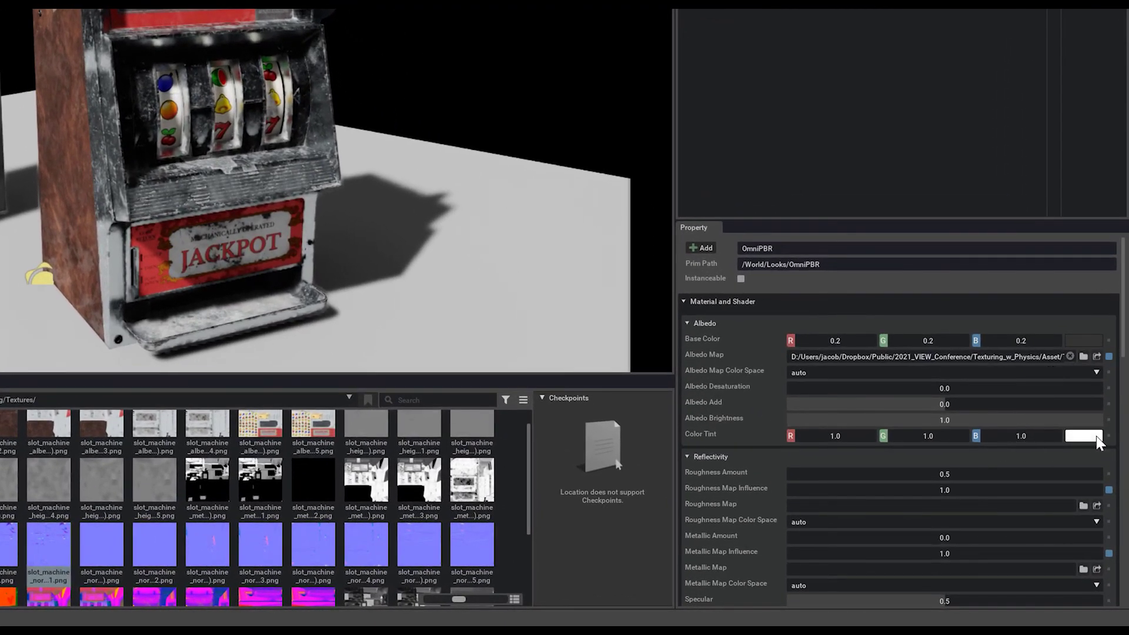
click(1097, 443)
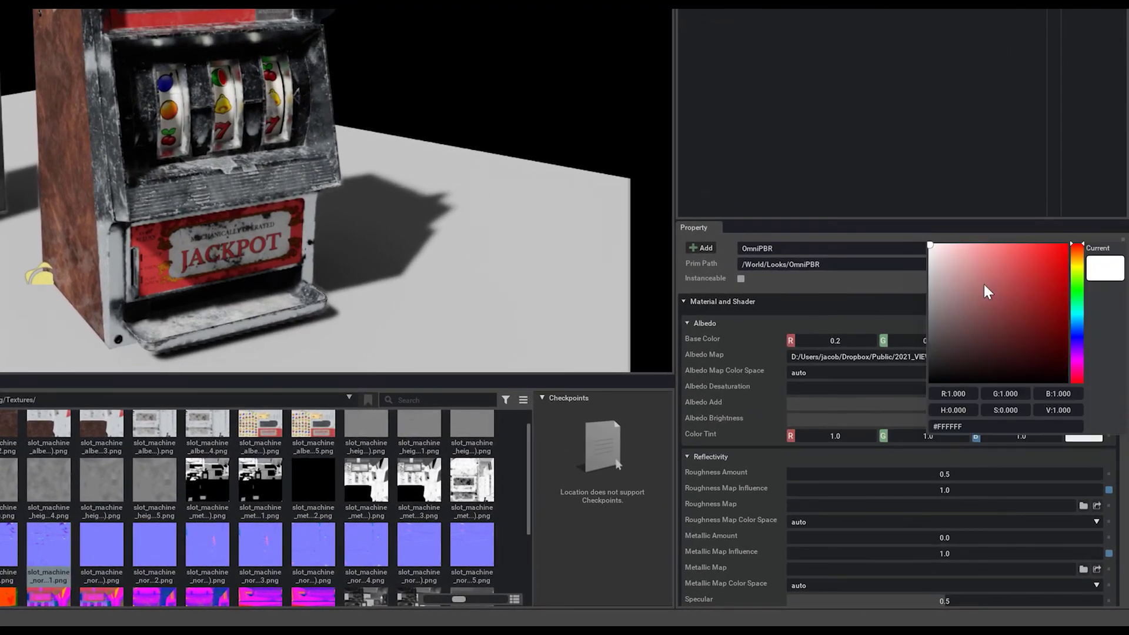
- Test a red tint, return it to white, and drag Albedo Add to -0.03
mouse_move(985, 291)
mouse_down()
mouse_move(1050, 298)
mouse_move(931, 245)
mouse_up()
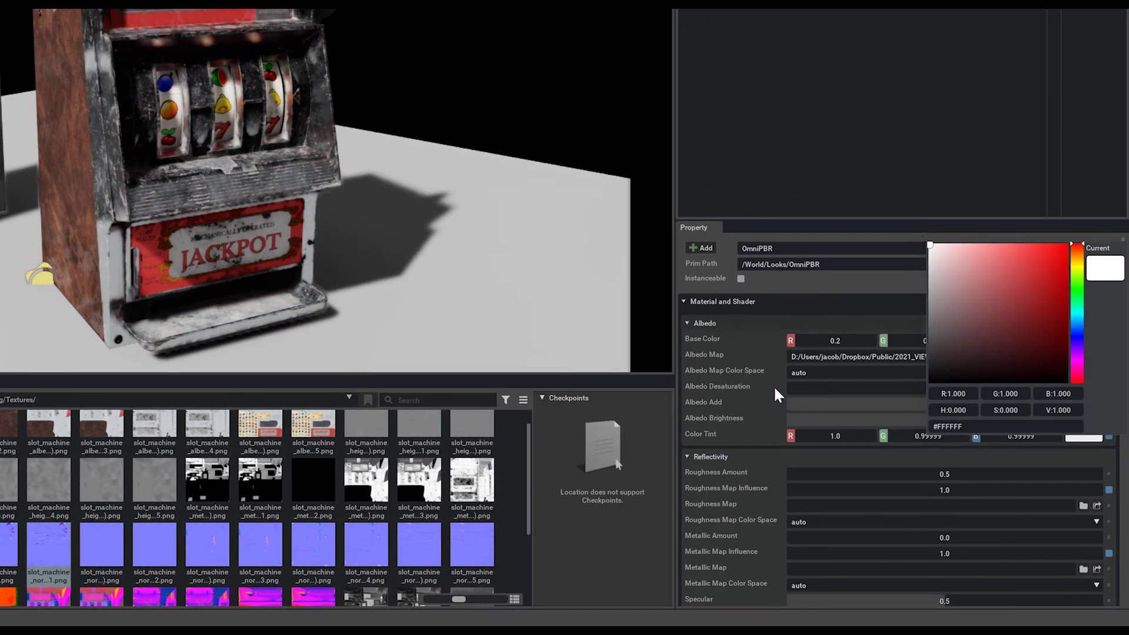
click(767, 397)
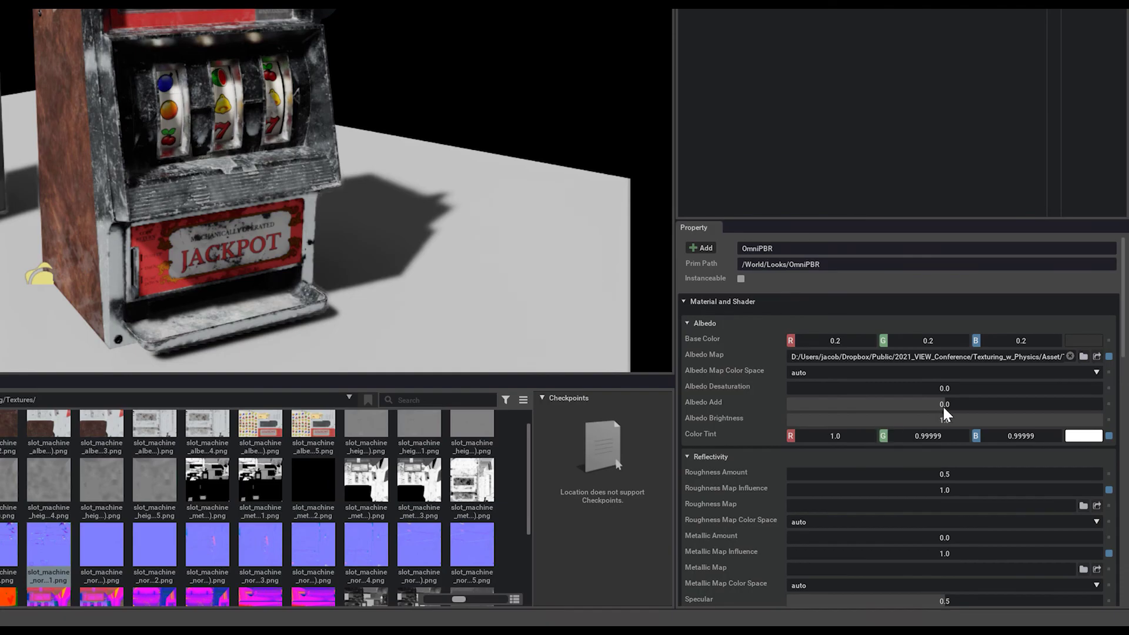
mouse_move(942, 403)
mouse_down()
mouse_move(956, 402)
mouse_move(942, 409)
mouse_up()
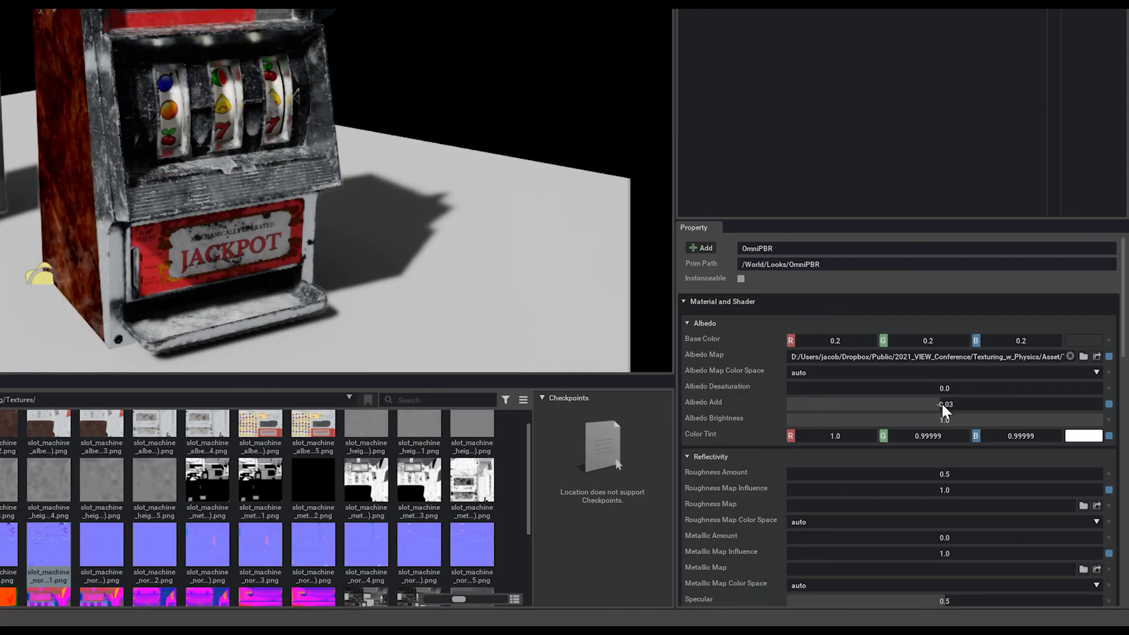
mouse_move(152, 57)
alt+mouse_down()
mouse_move(232, 306)
mouse_move(189, 100)
mouse_move(195, 112)
alt+mouse_up()
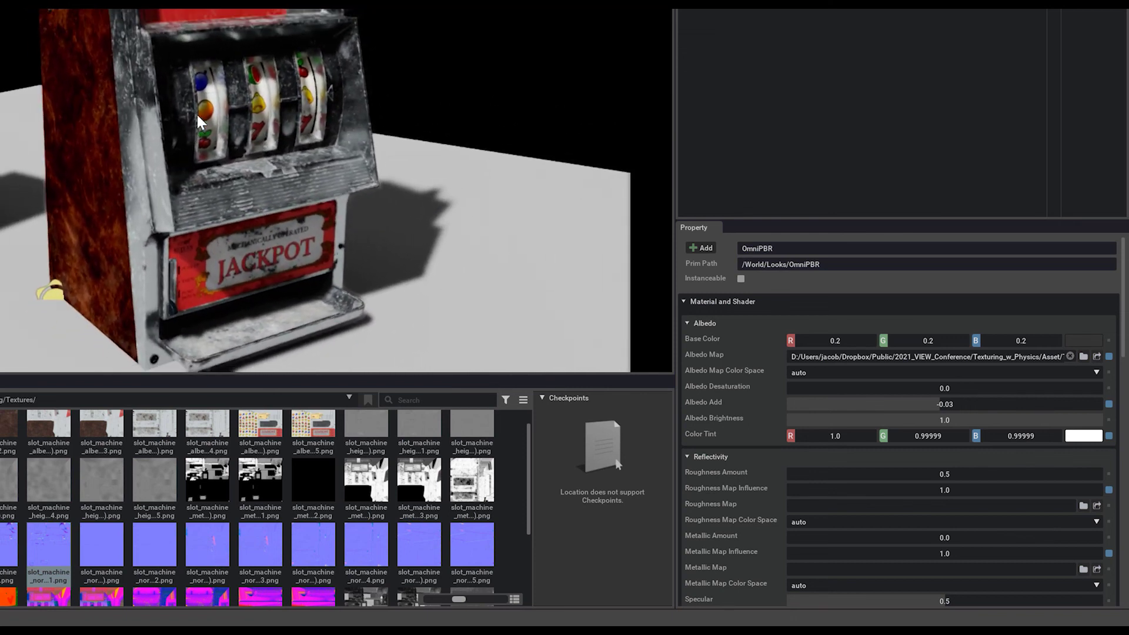
- Clear the trial Albedo Brightness value and enter 1.0
double_click(946, 419)
text(2.0)
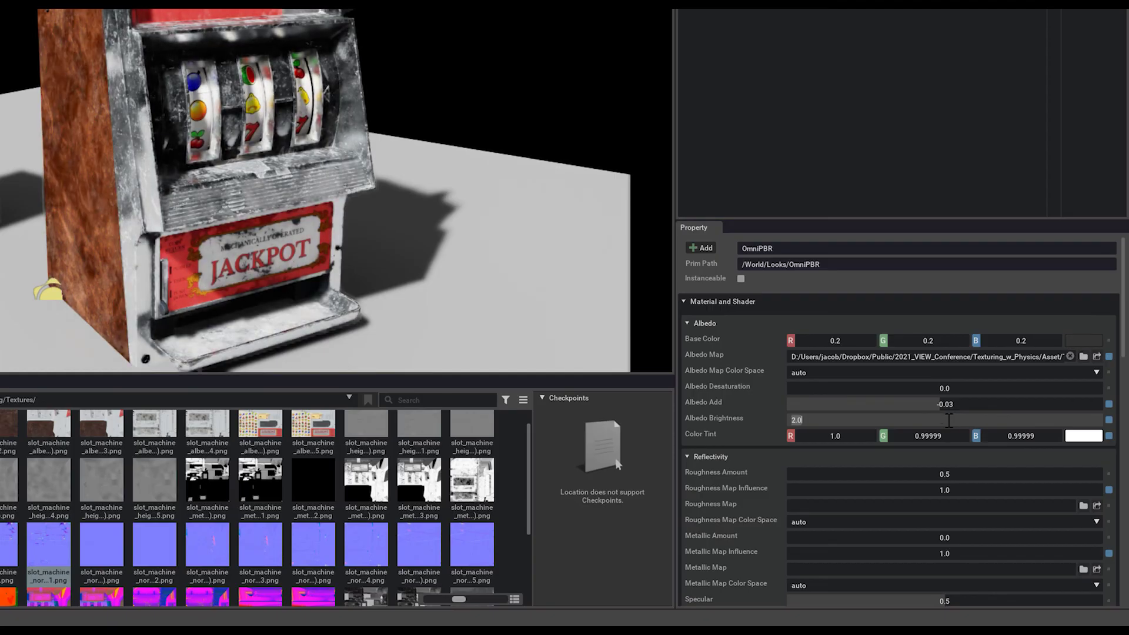
text(3)
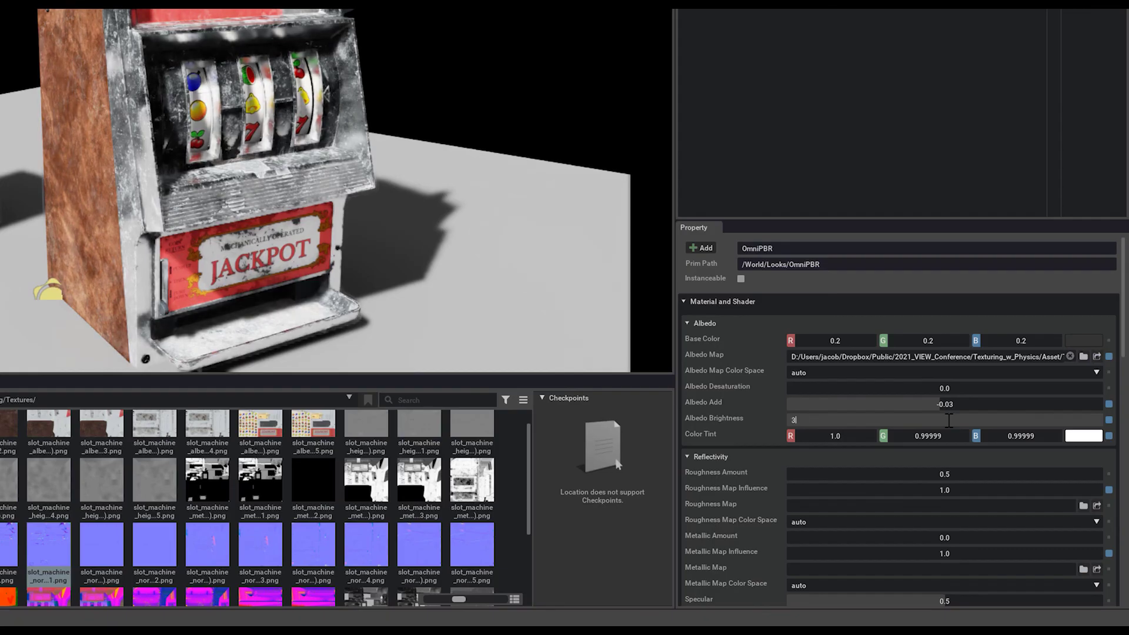
key(BackSpace)
text(1)
key(Return)
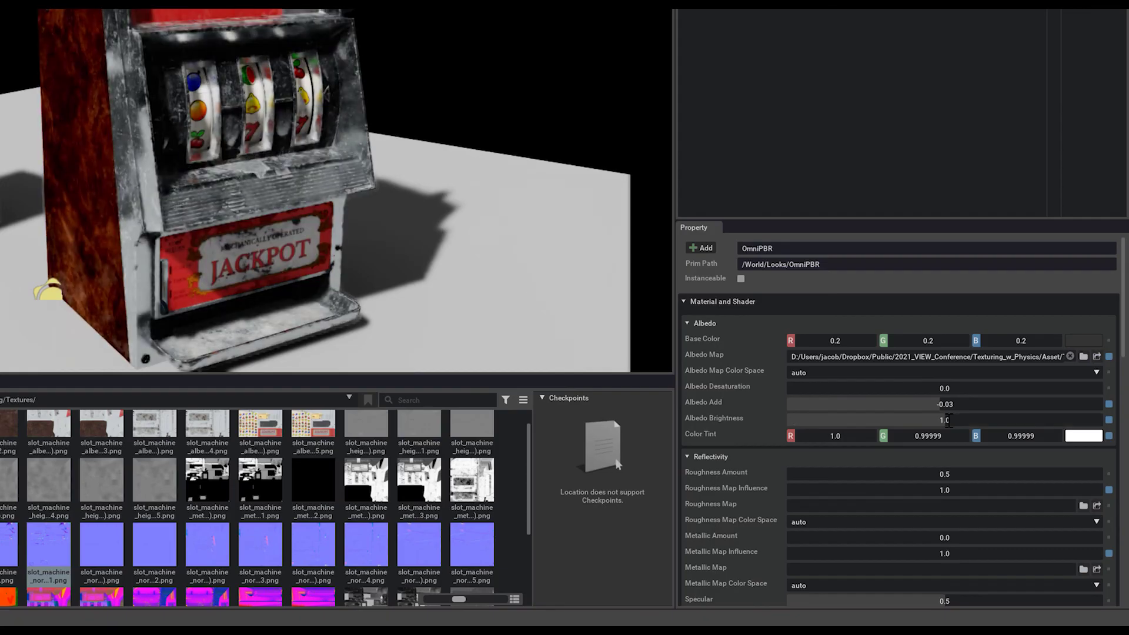
alt+drag(207, 140, 231, 109)
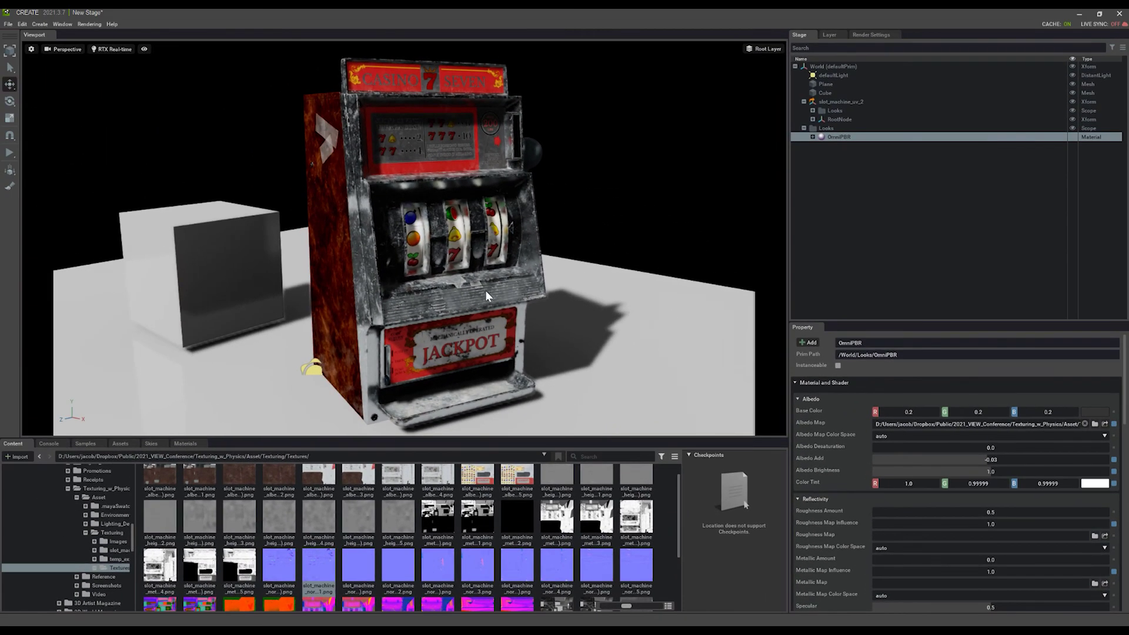
- Orbit around the slot machine and start retyping Albedo Add to 0
alt+drag(486, 295, 464, 269)
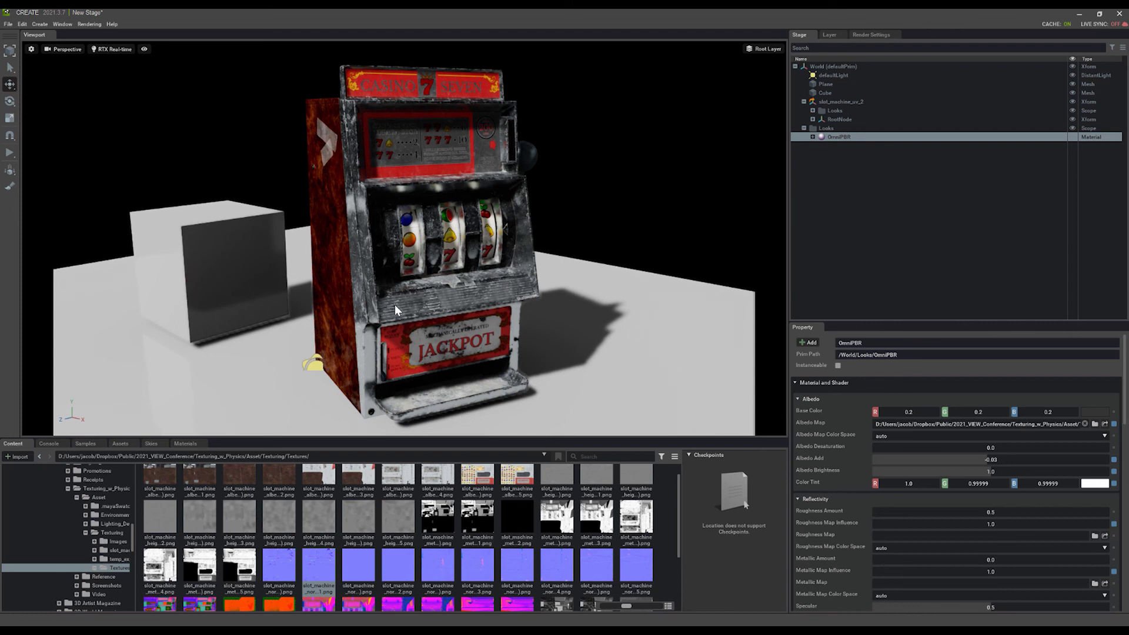
double_click(993, 459)
text(0)
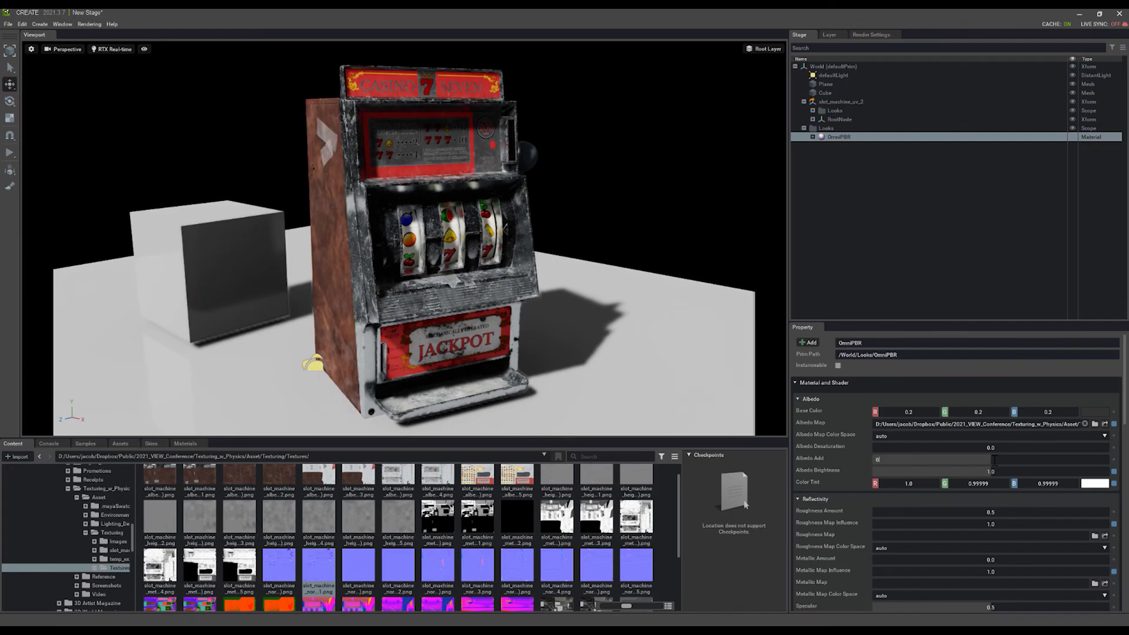